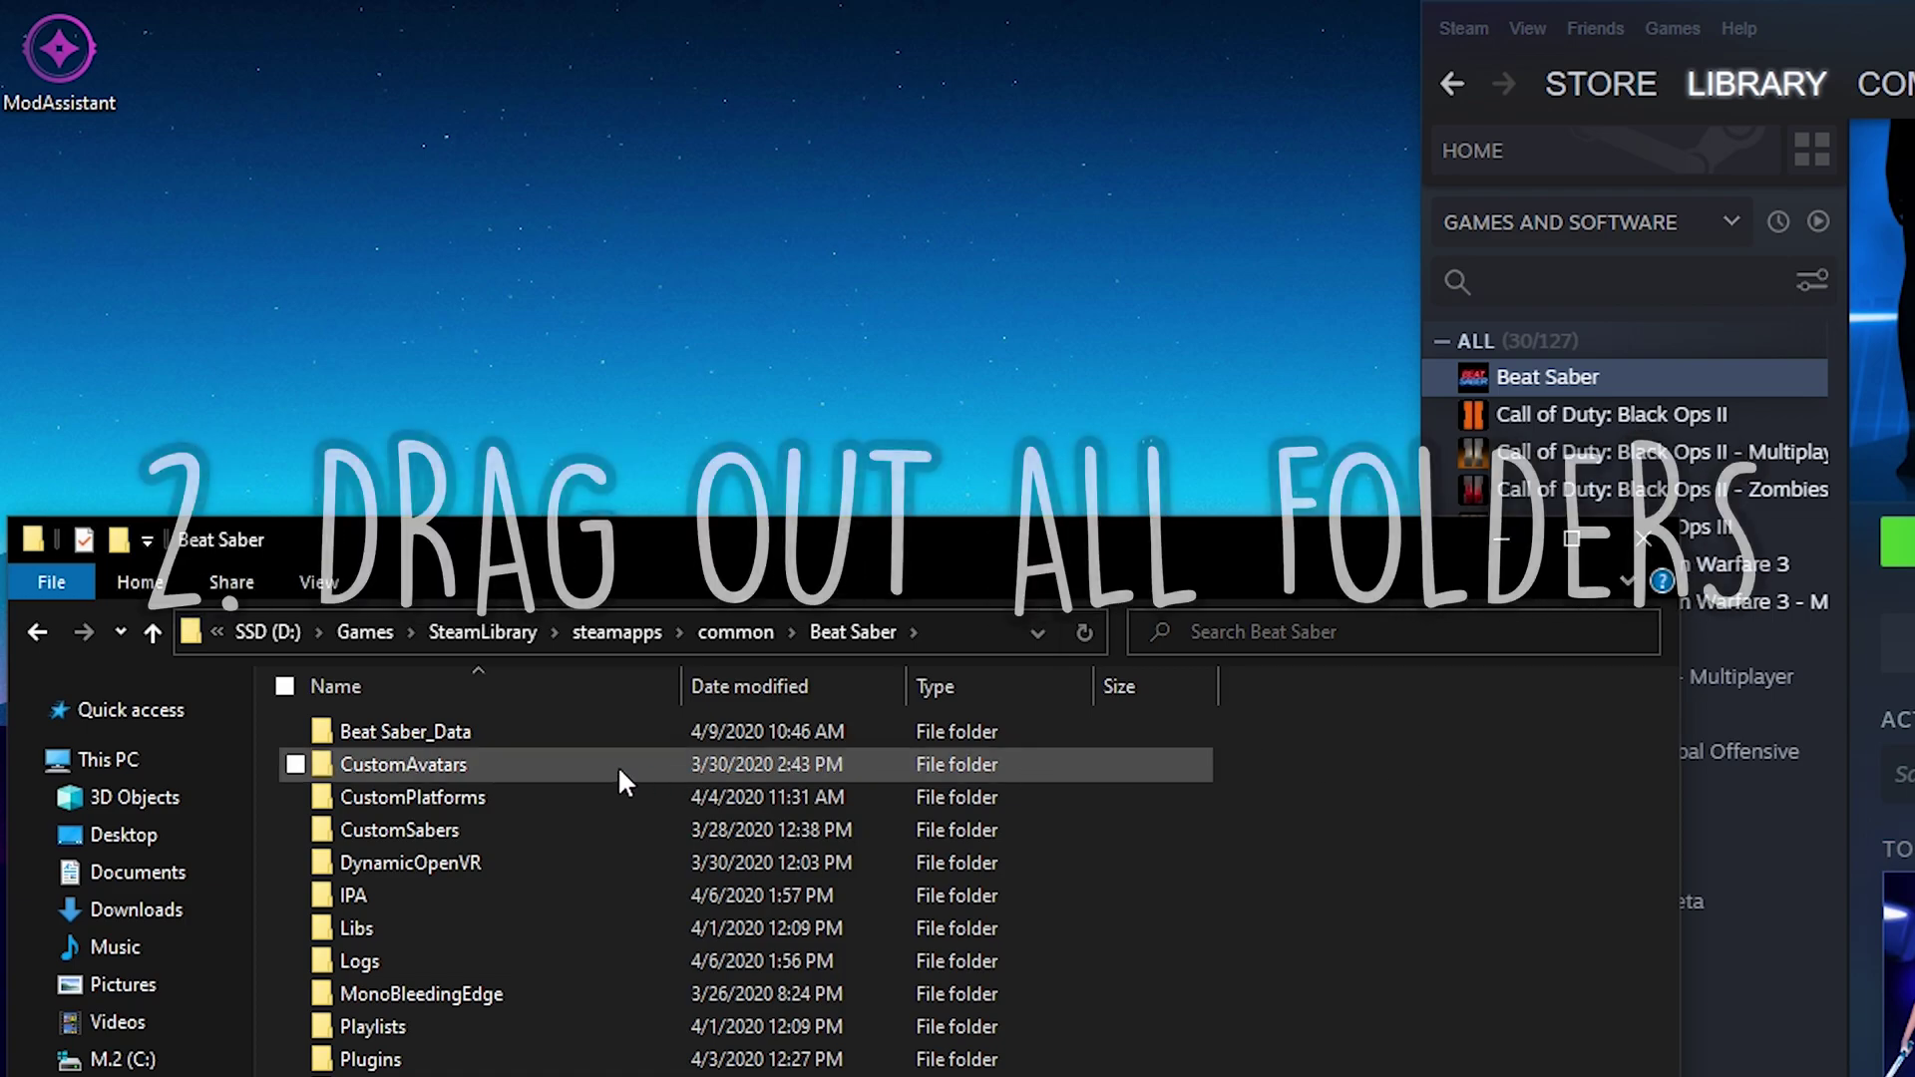
# Copy the CustomAvatars, CustomPlatforms and CustomSabers folders onto the desktop.
pyautogui.click(561, 766)
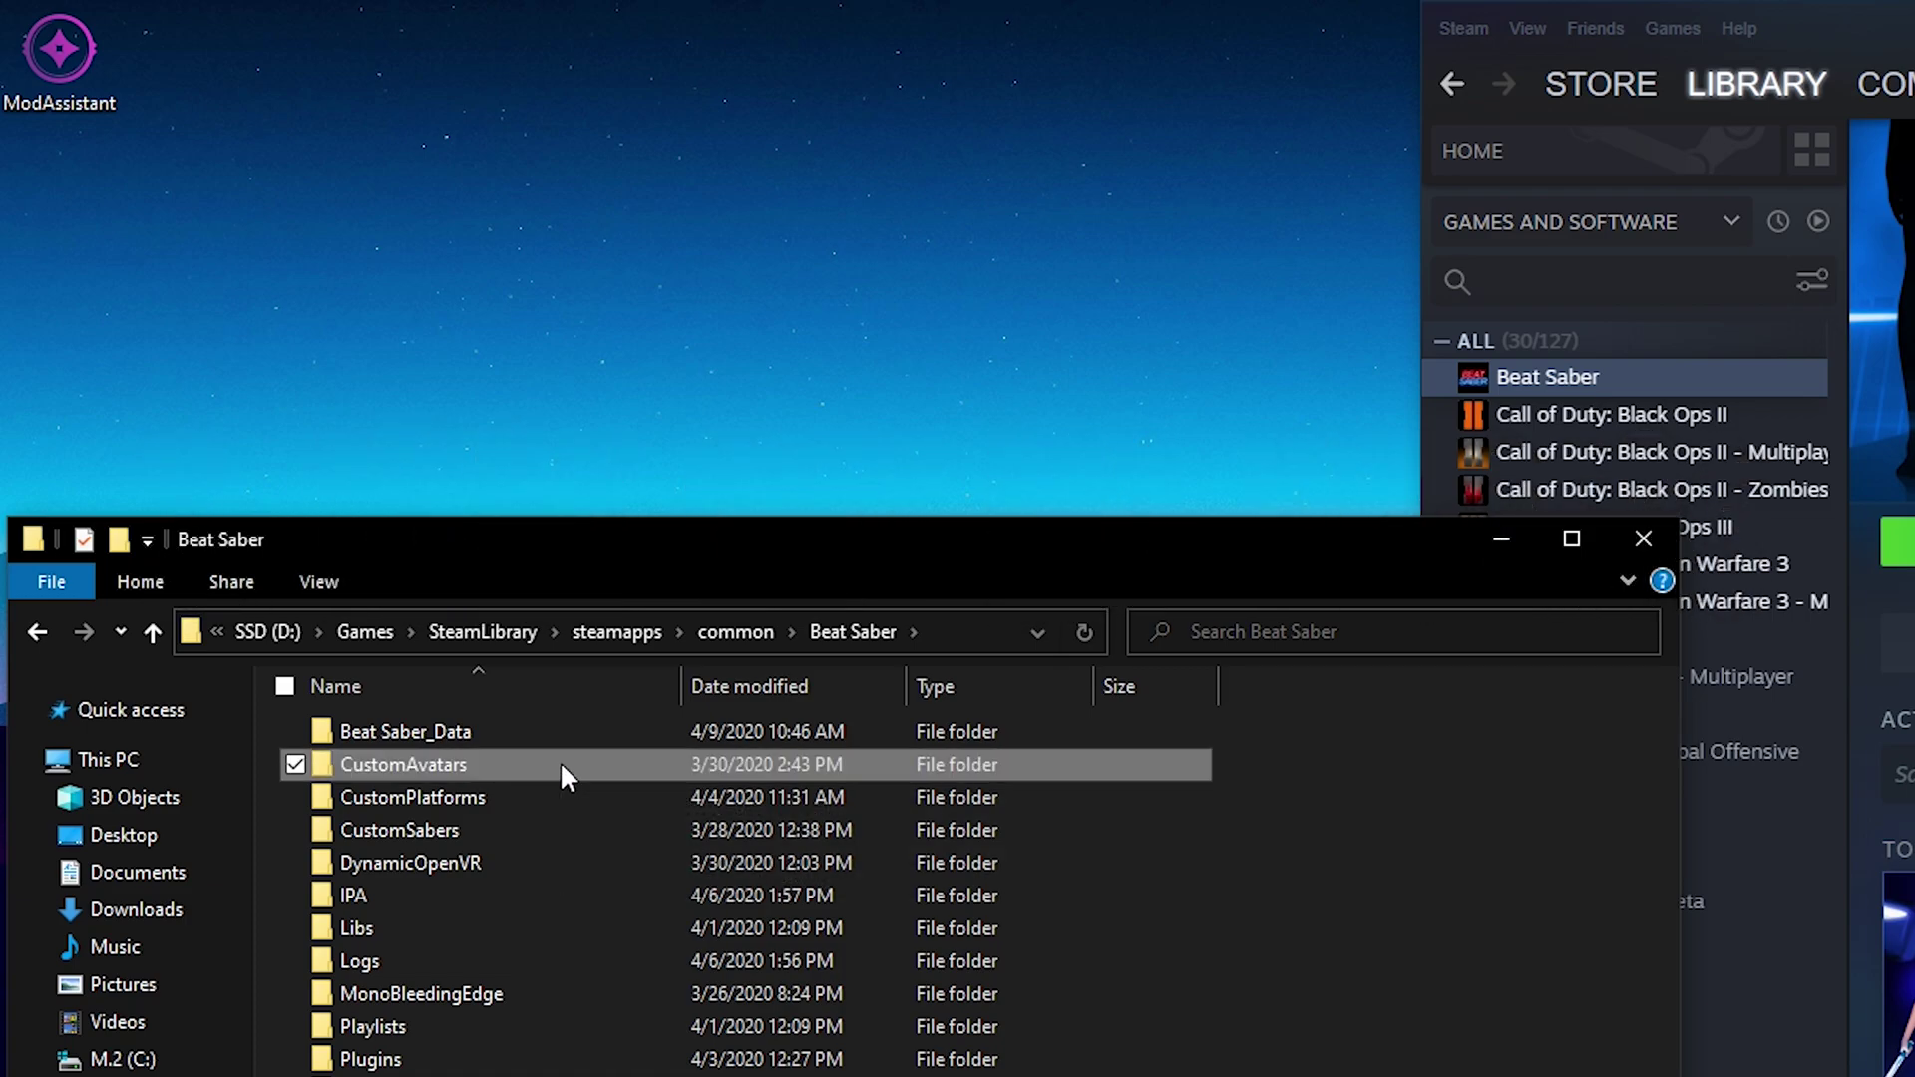
pyautogui.keyDown('ctrl'); pyautogui.click(511, 798); pyautogui.keyUp('ctrl')
pyautogui.keyDown('ctrl'); pyautogui.click(513, 829); pyautogui.keyUp('ctrl')
pyautogui.moveTo(407, 770); pyautogui.dragTo(383, 119)
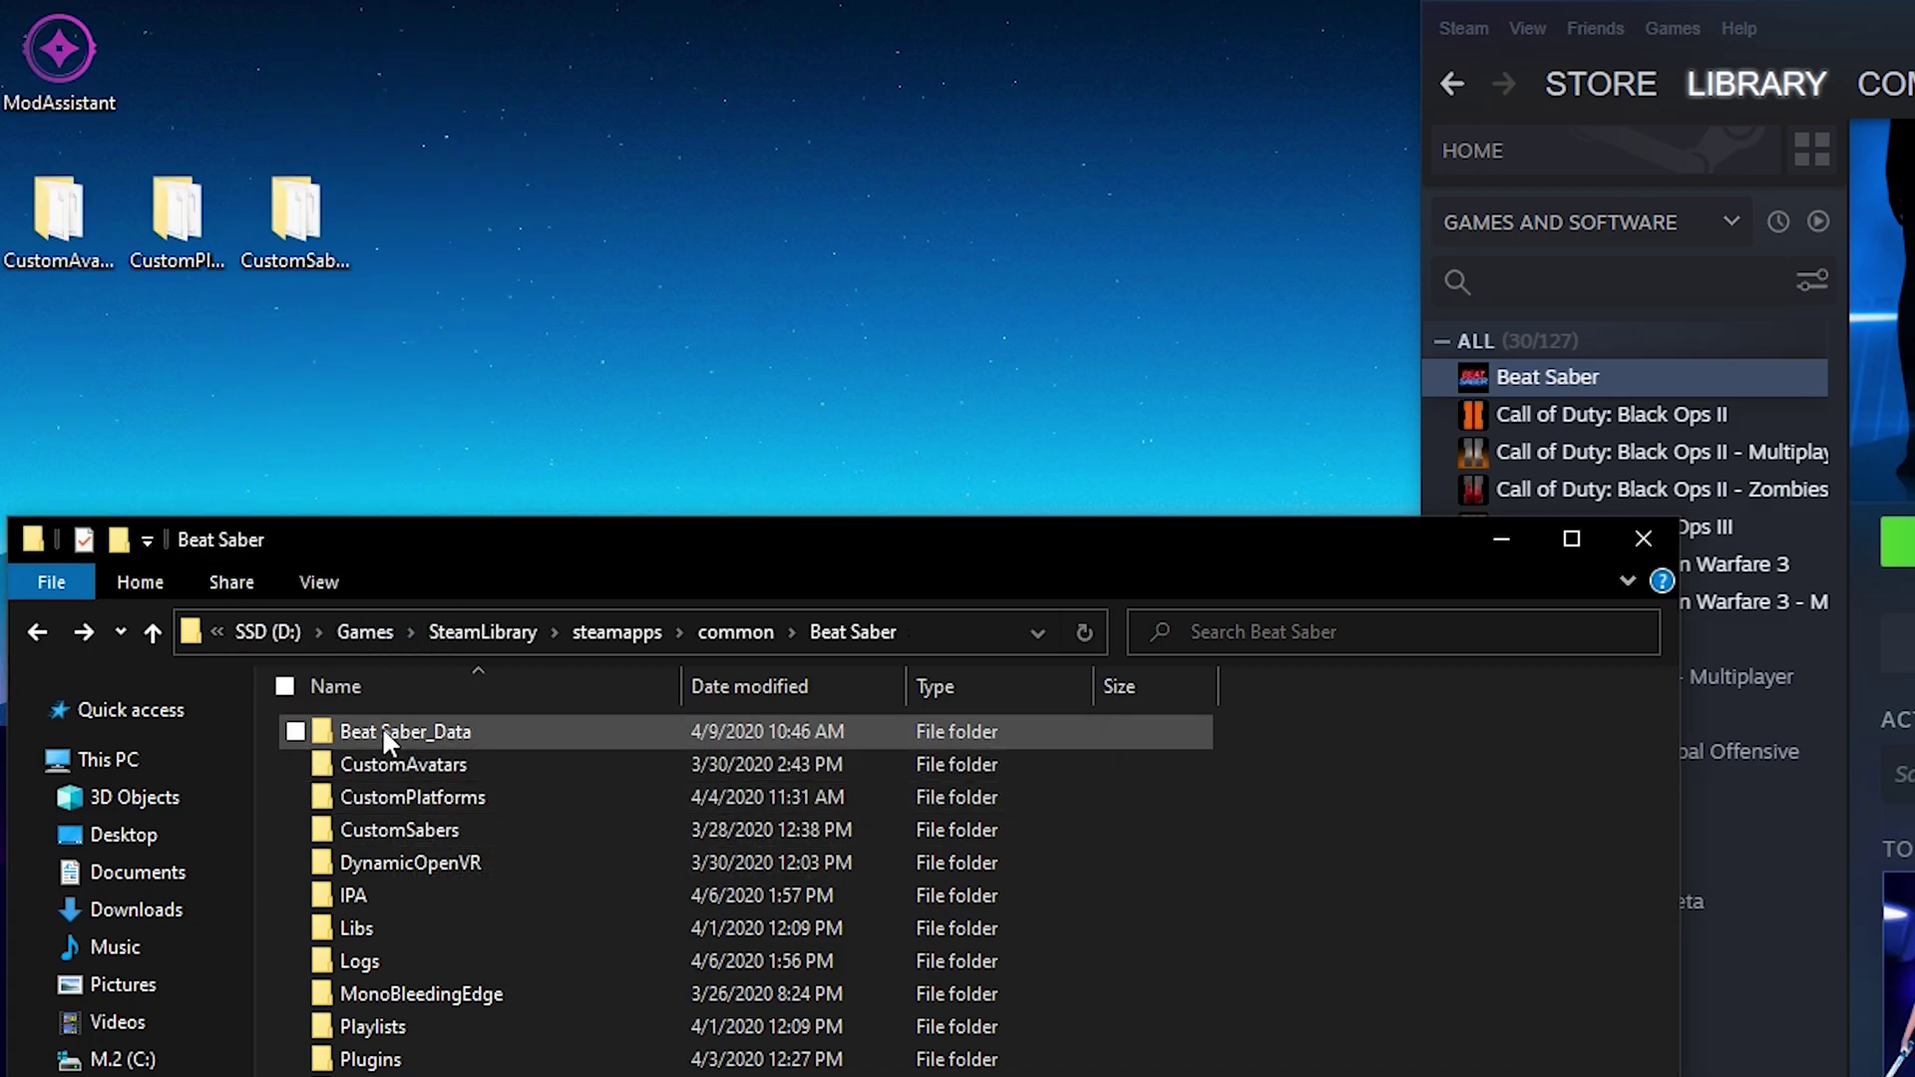
# Copy CustomLevels and CustomWIPLevels from Beat Saber_Data onto the desktop.
pyautogui.doubleClick(382, 734)
pyautogui.click(381, 731)
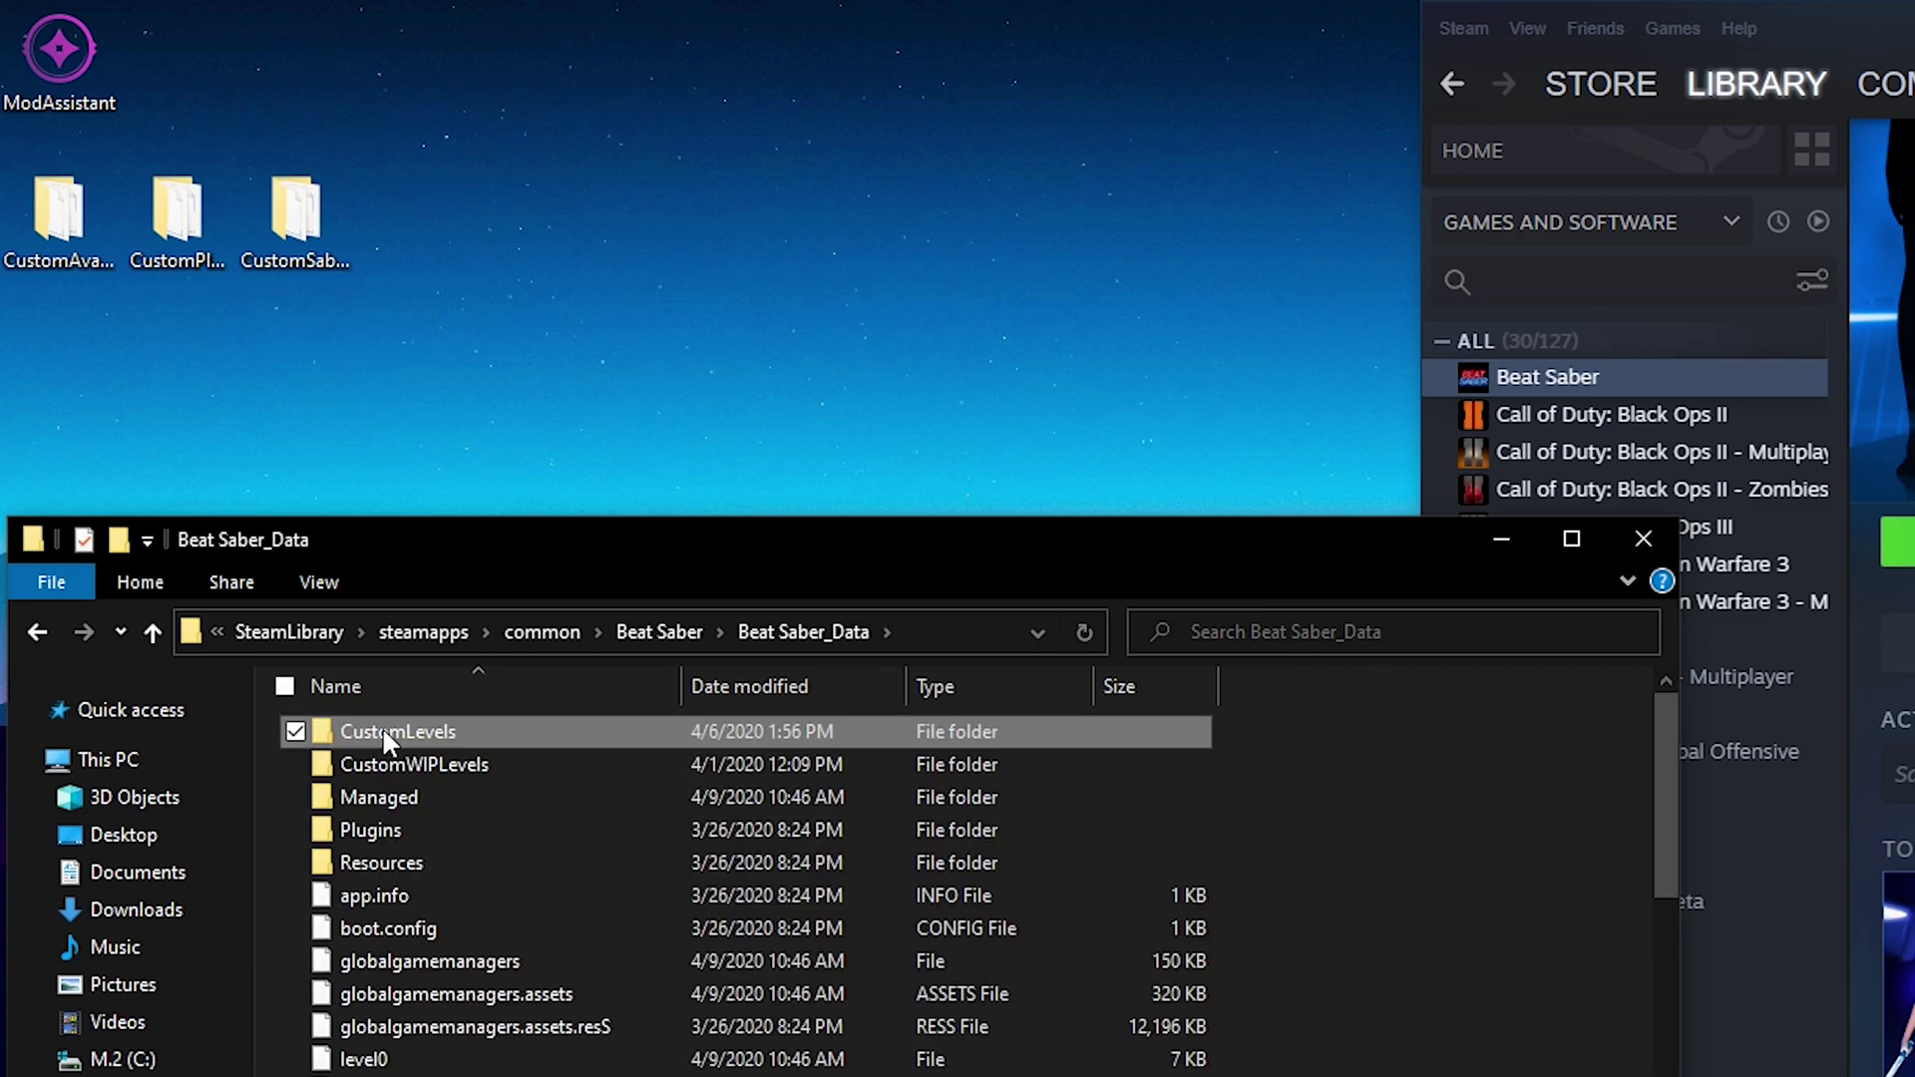
pyautogui.keyDown('ctrl'); pyautogui.click(441, 764); pyautogui.keyUp('ctrl')
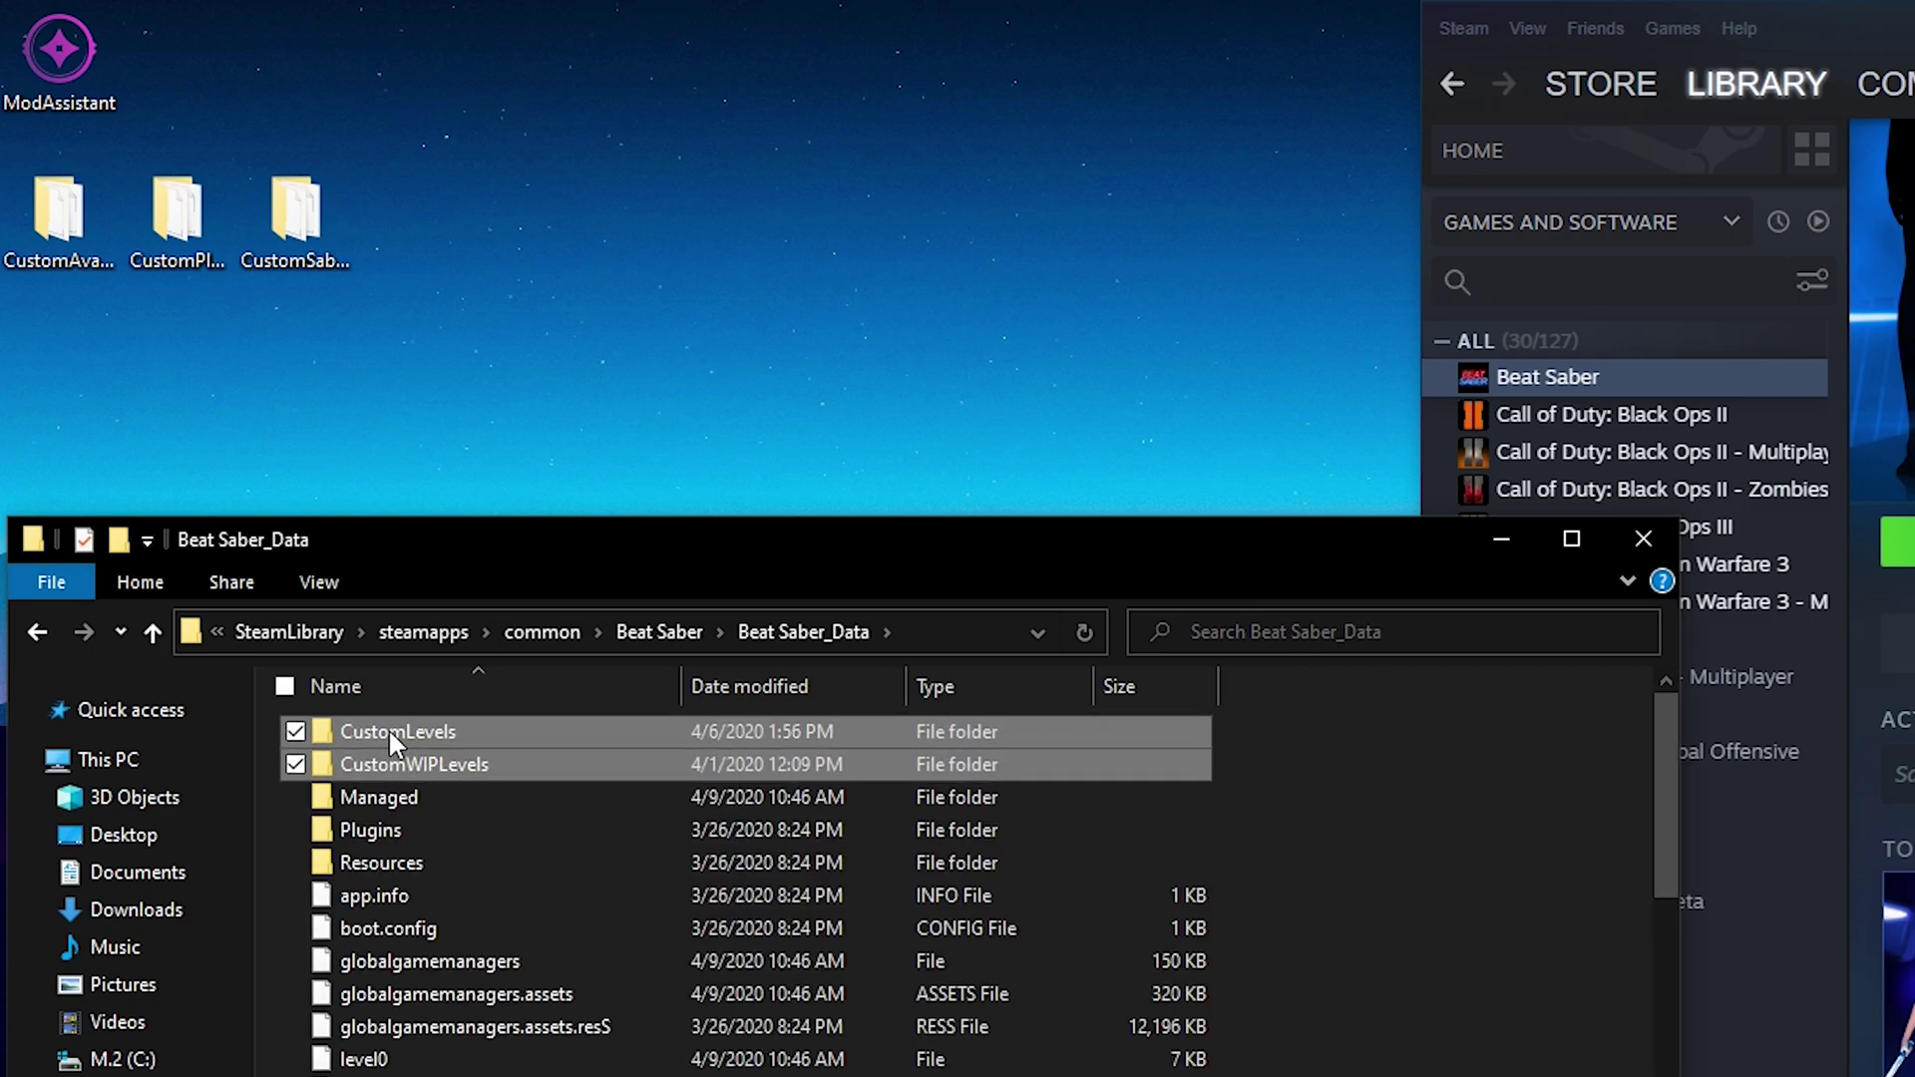
pyautogui.moveTo(387, 728); pyautogui.dragTo(542, 18)
pyautogui.click(1416, 824)
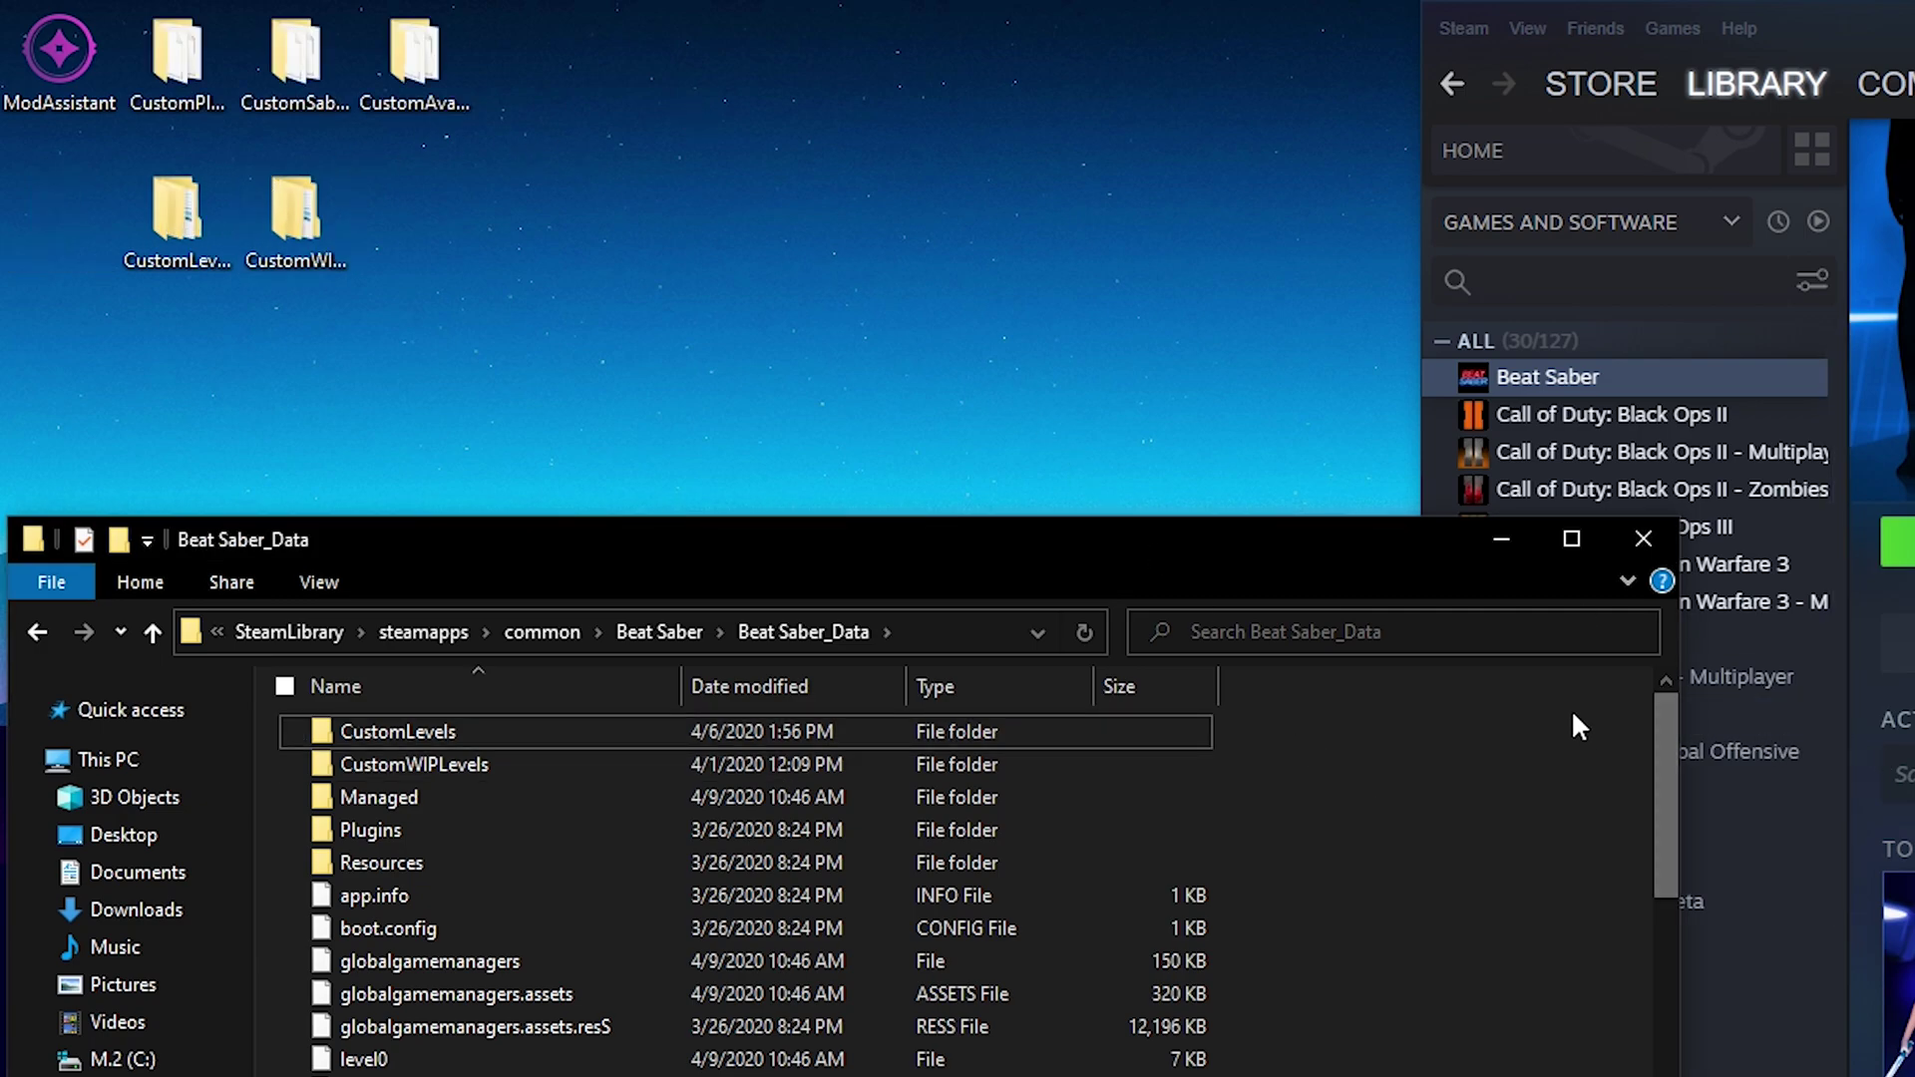
# Uninstall Beat Saber through Steam's Manage > Uninstall and confirm the removal.
pyautogui.hotkey('alt', 'Up')
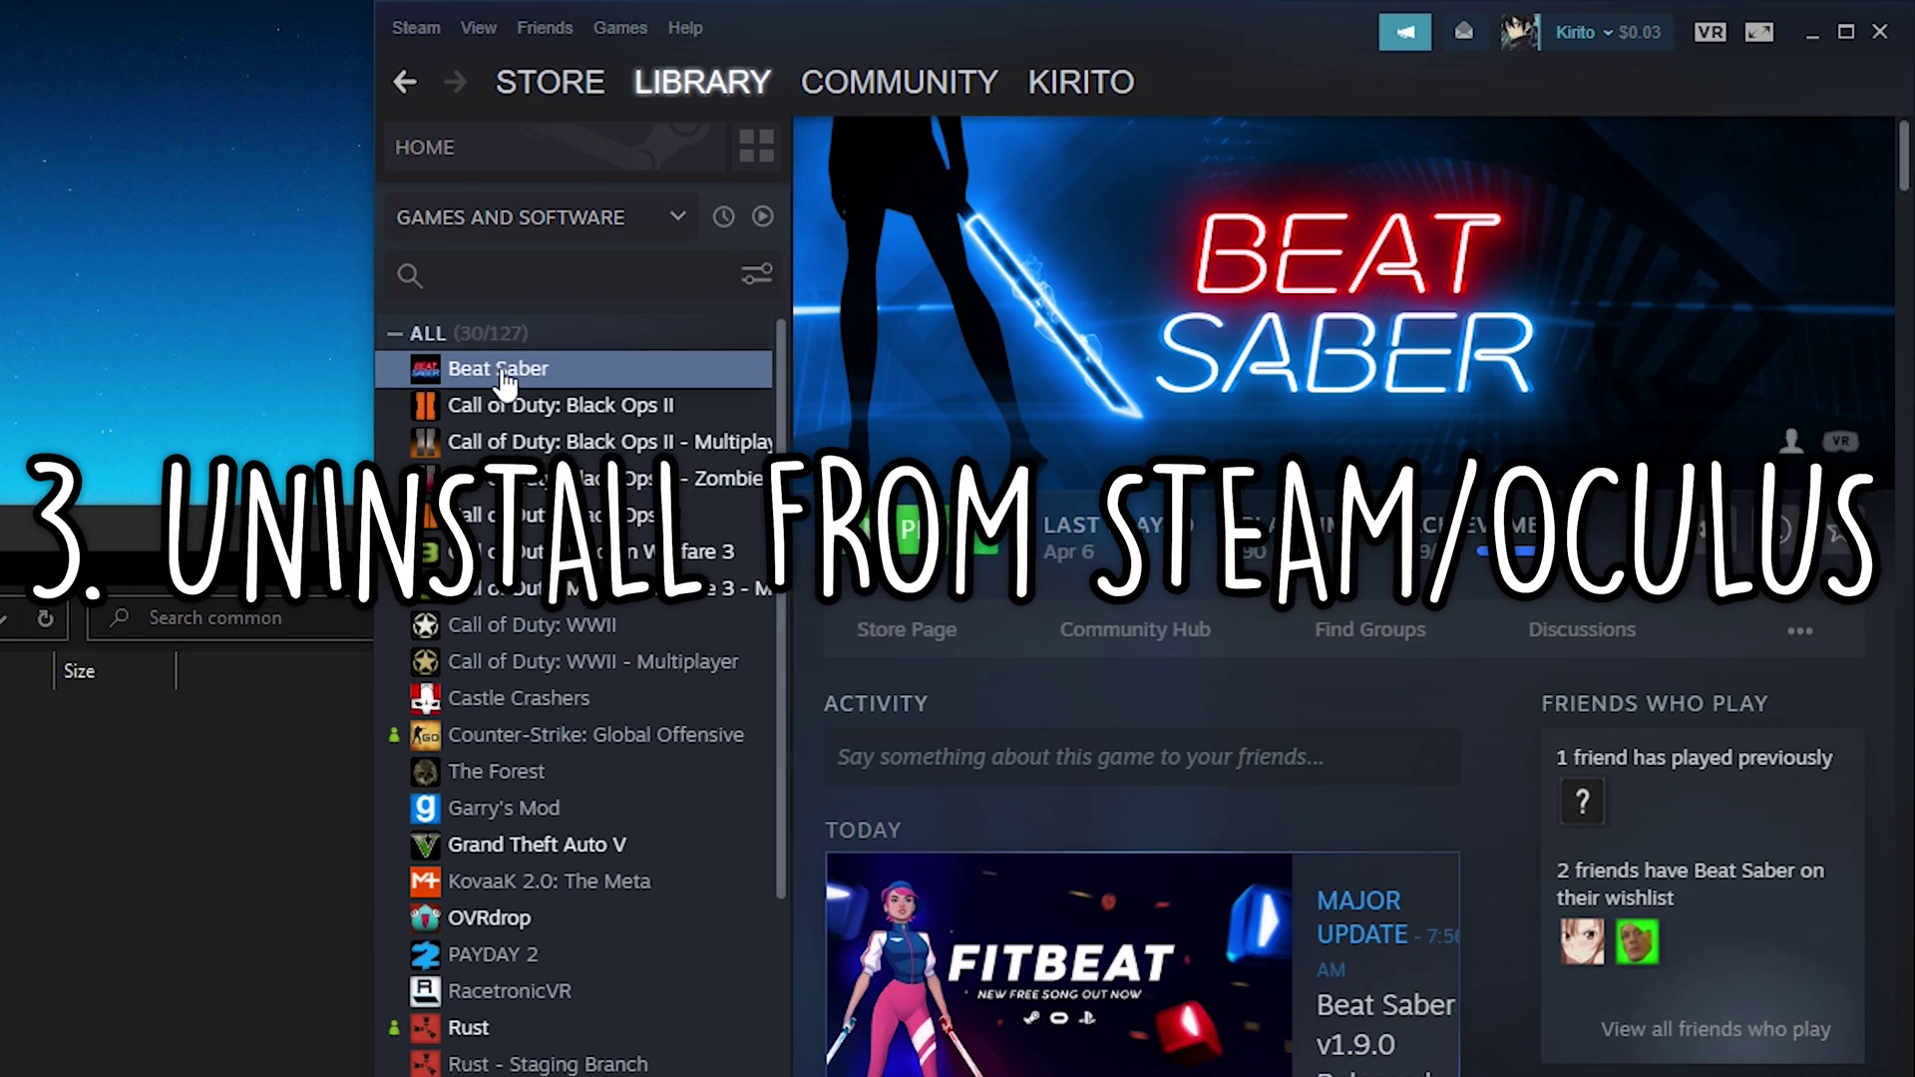
pyautogui.rightClick(502, 372)
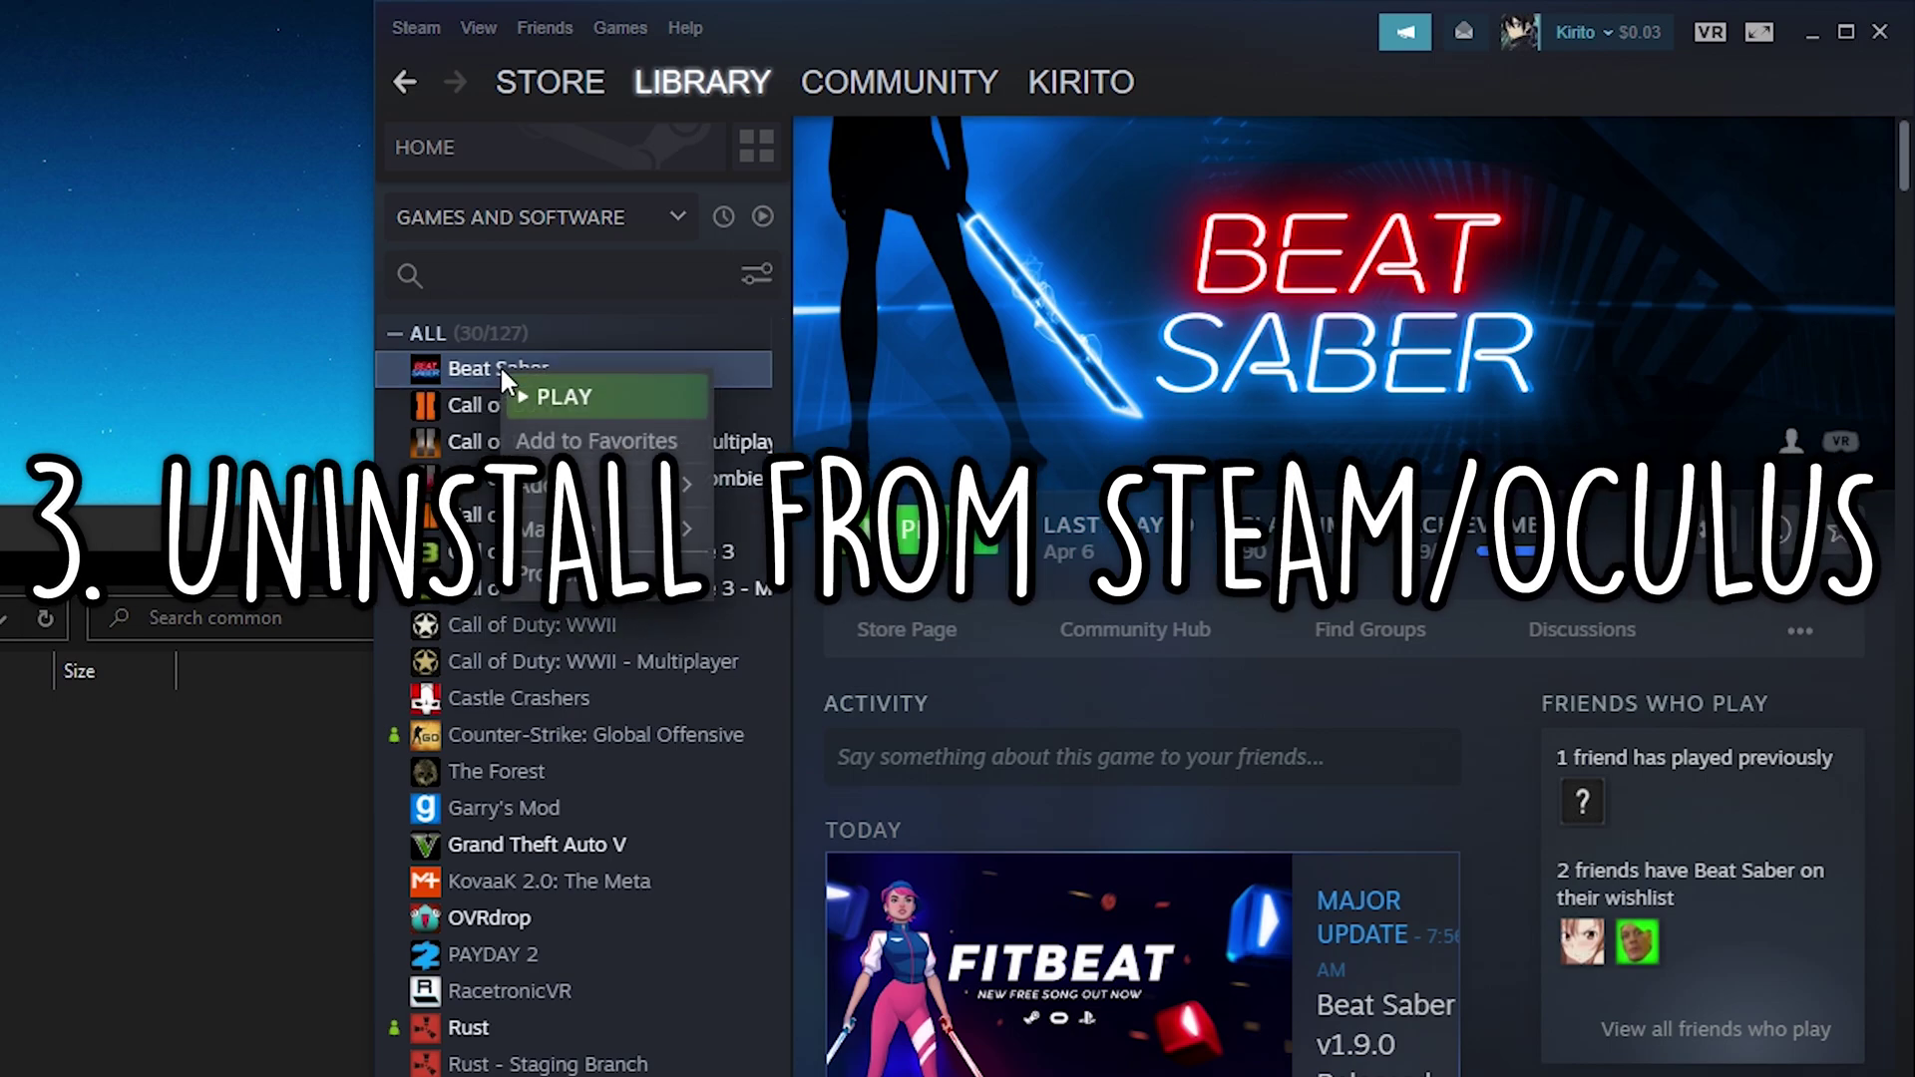
pyautogui.moveTo(603, 529)
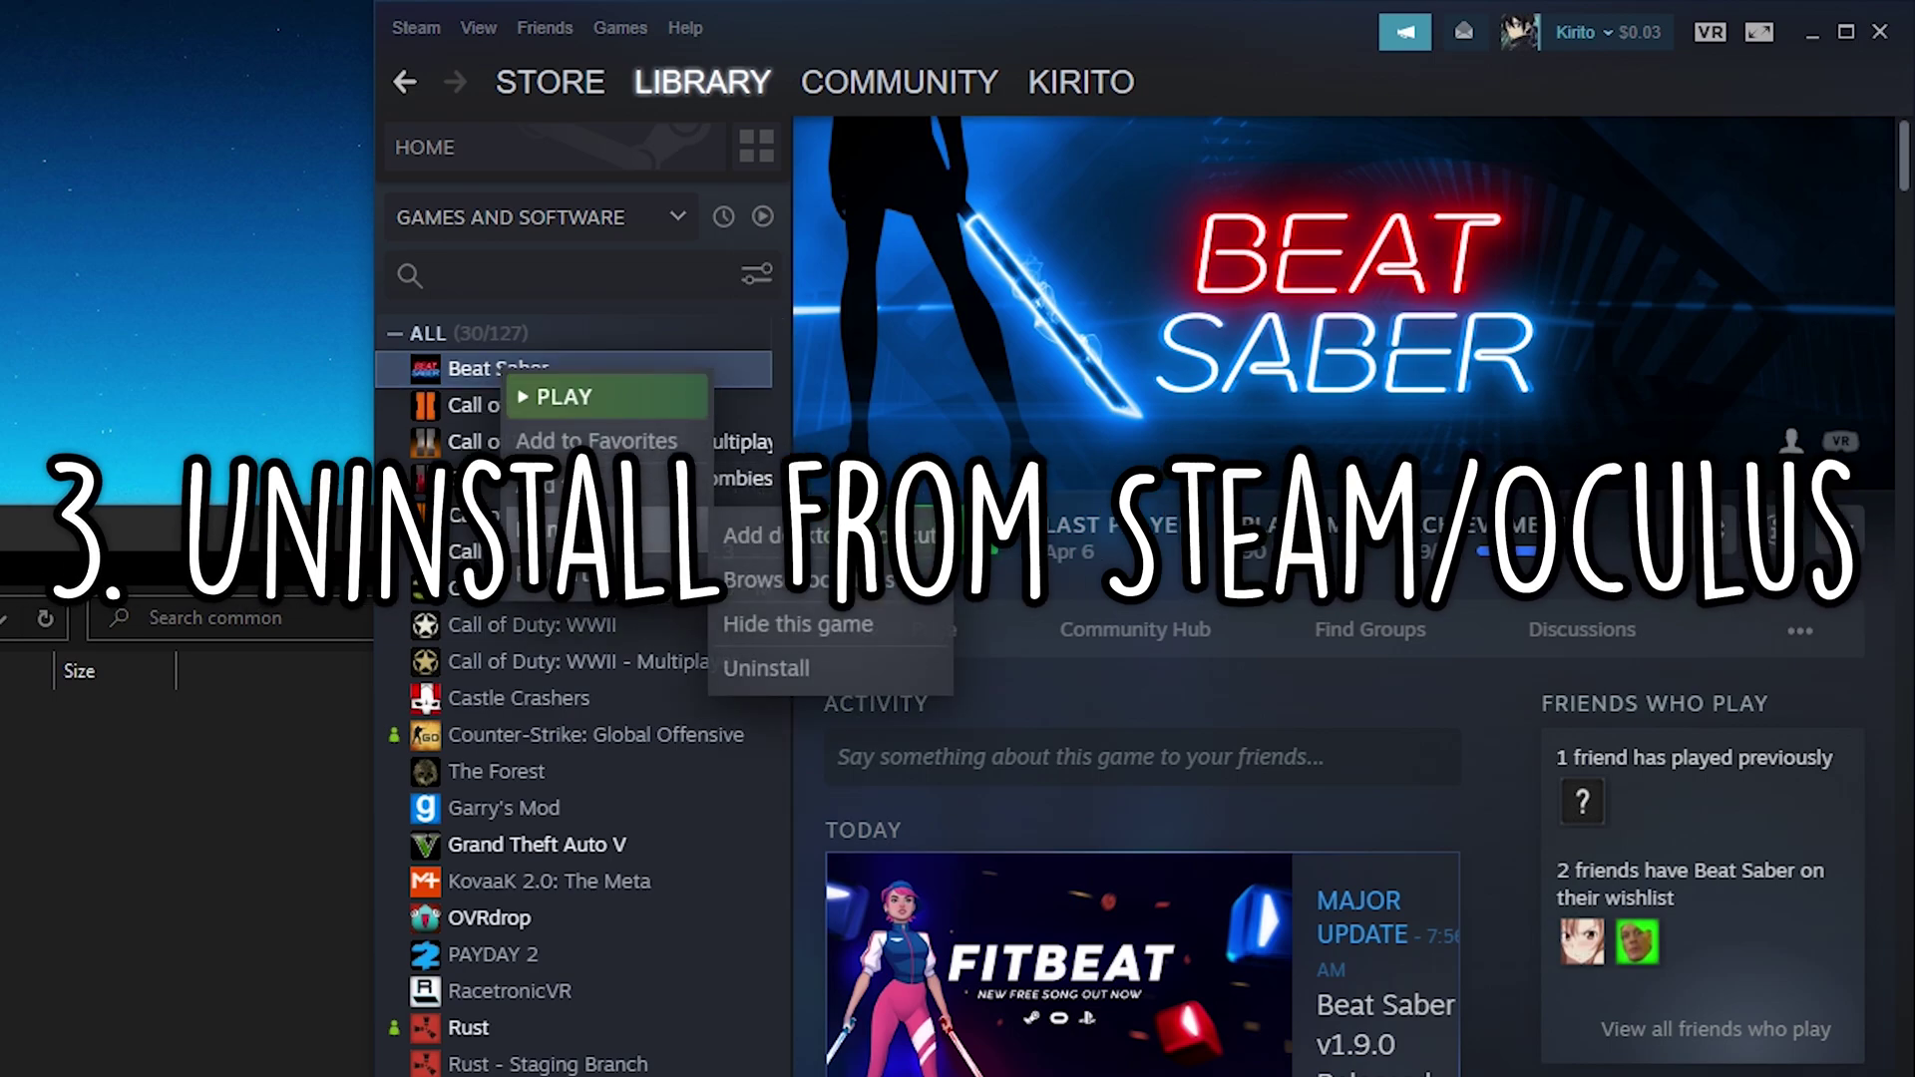
pyautogui.click(751, 670)
pyautogui.click(878, 757)
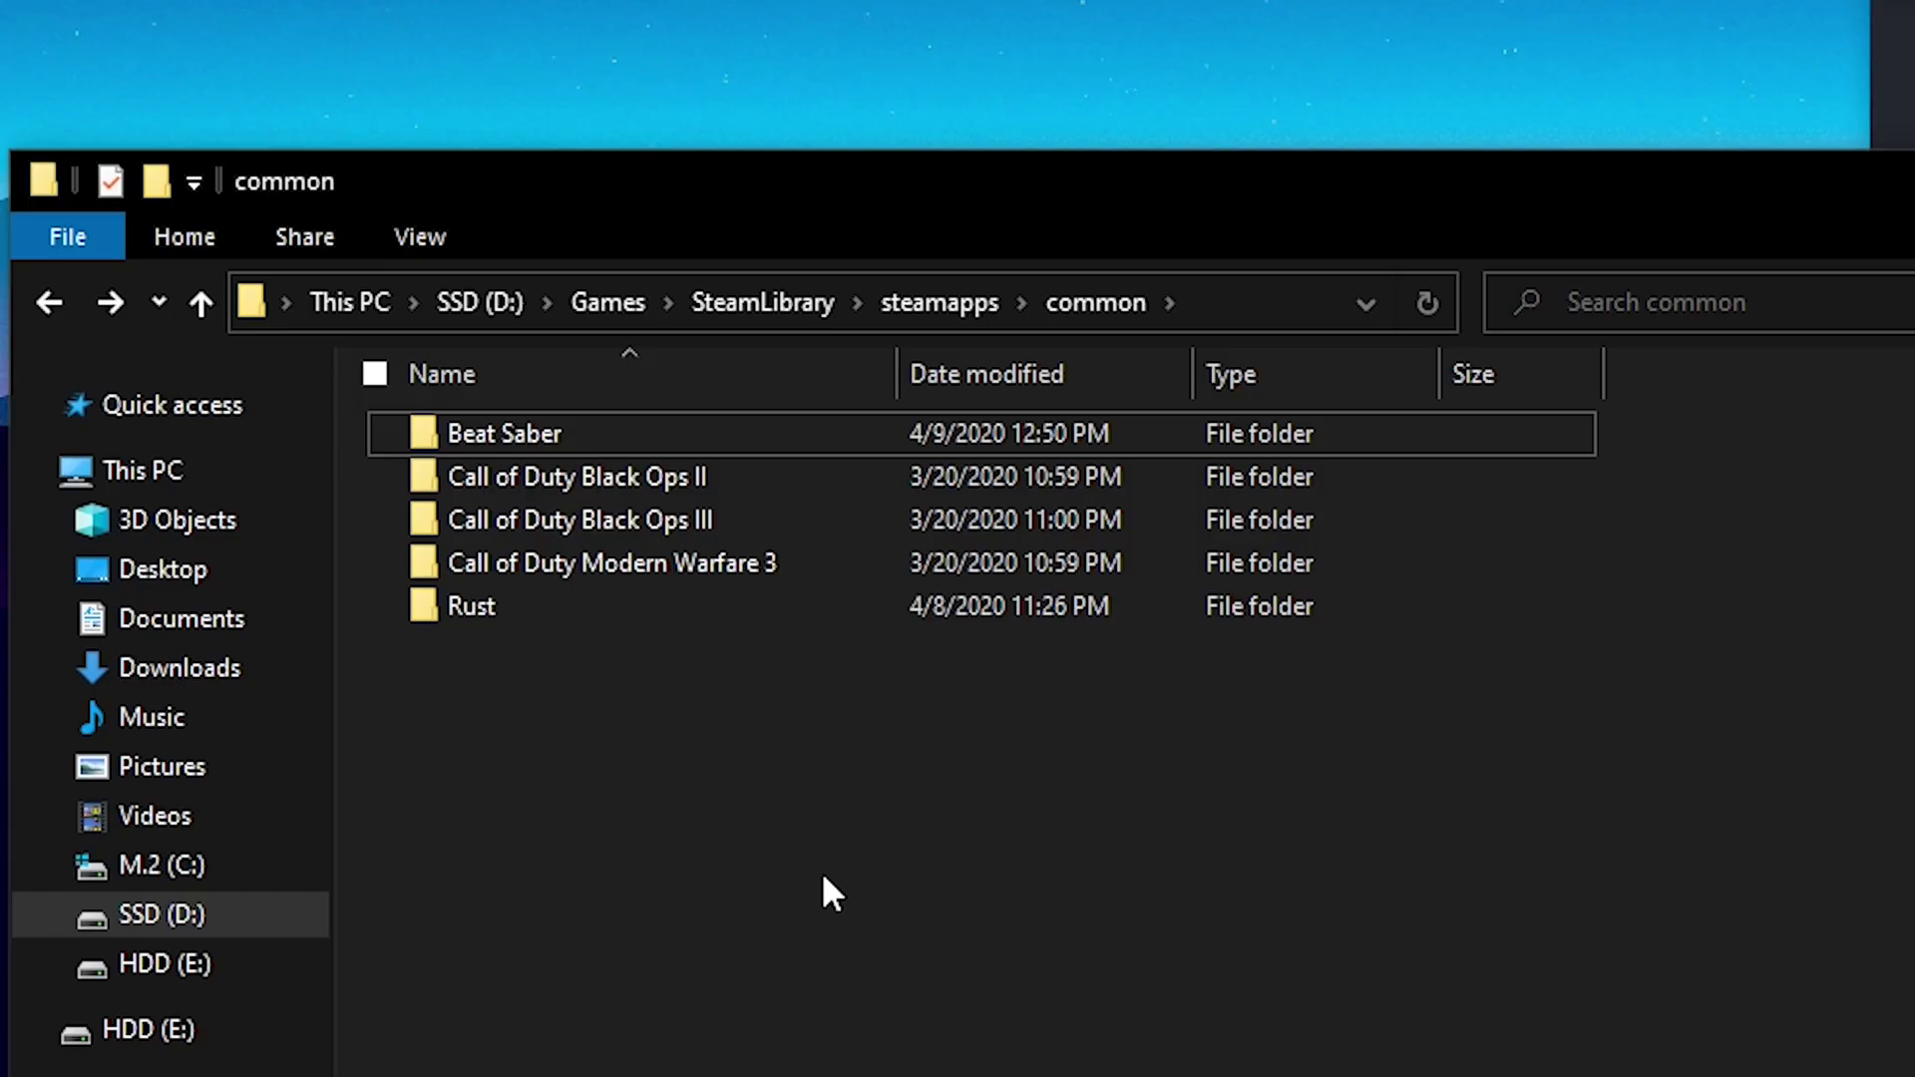
# Delete the leftover Beat Saber folder from common, then start Beat Saber's reinstall in Steam.
pyautogui.click(575, 429)
pyautogui.press('Delete')
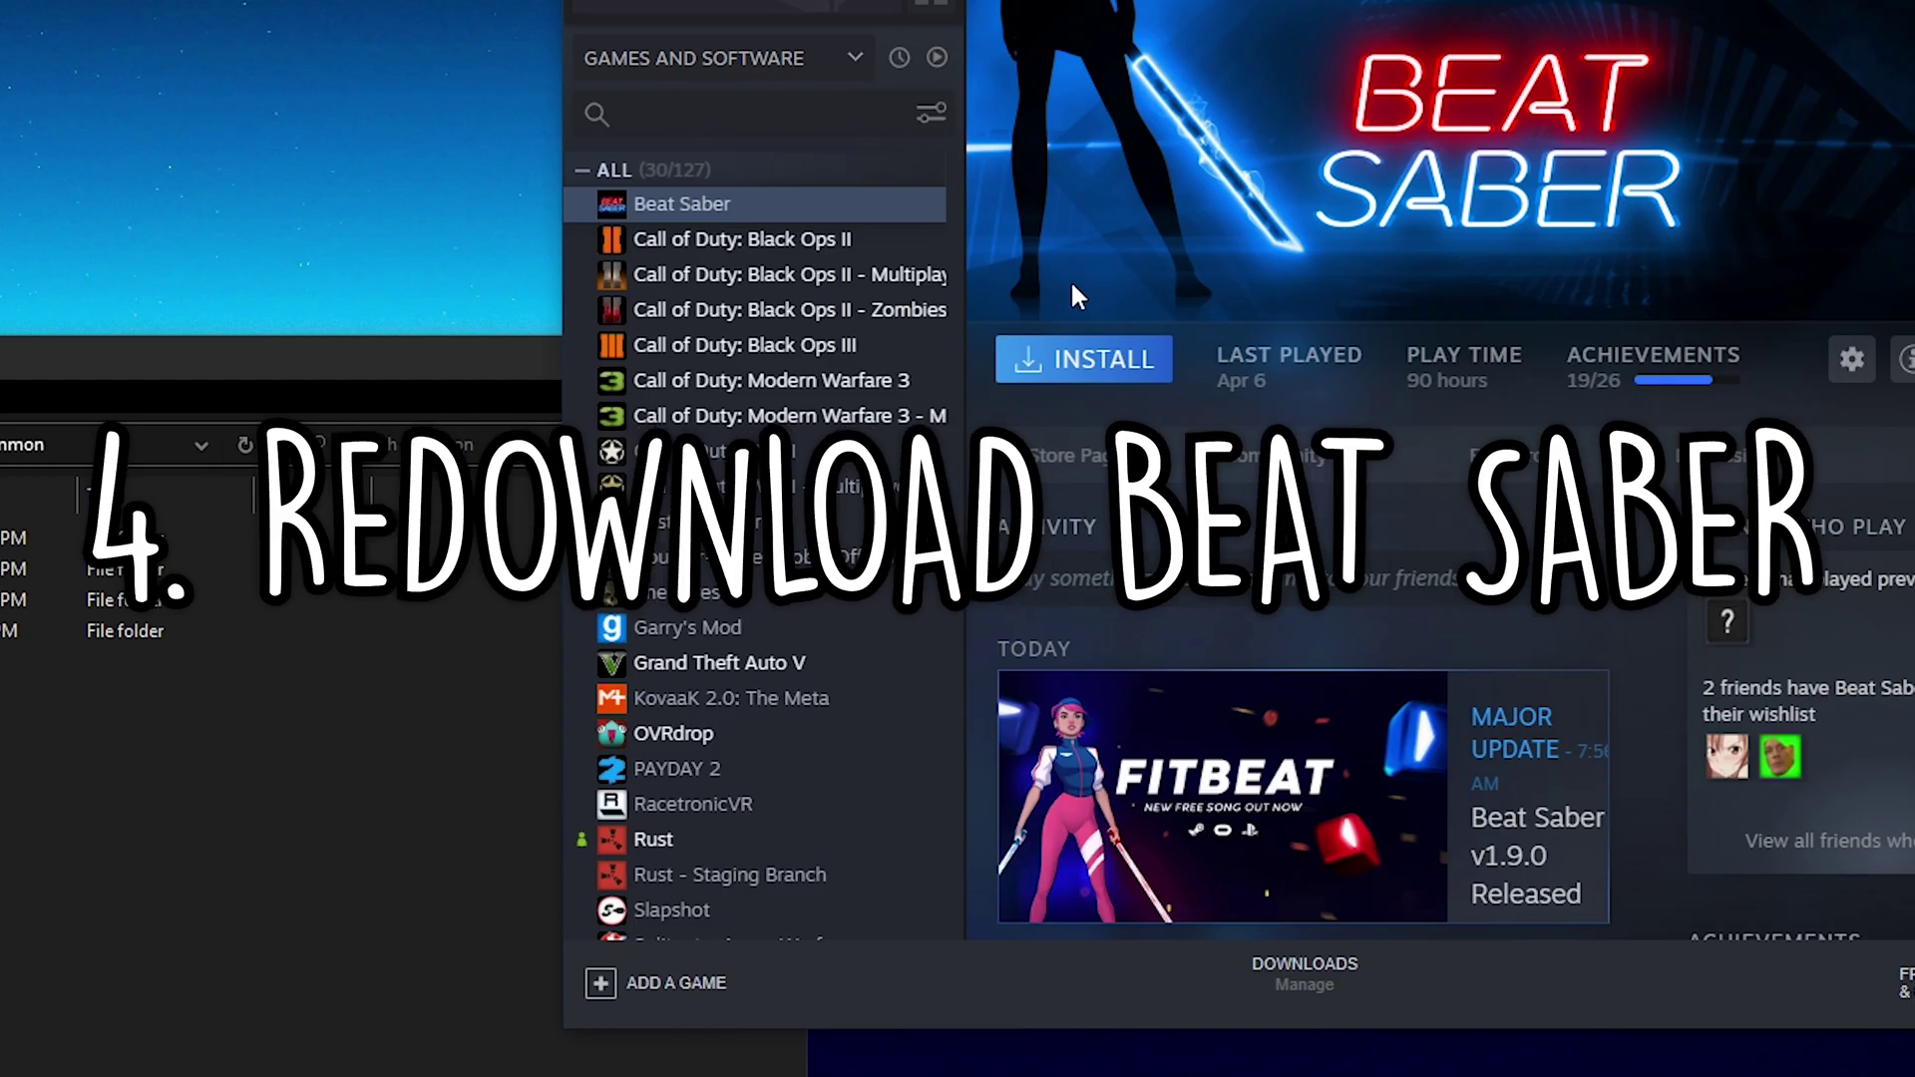
pyautogui.click(1100, 361)
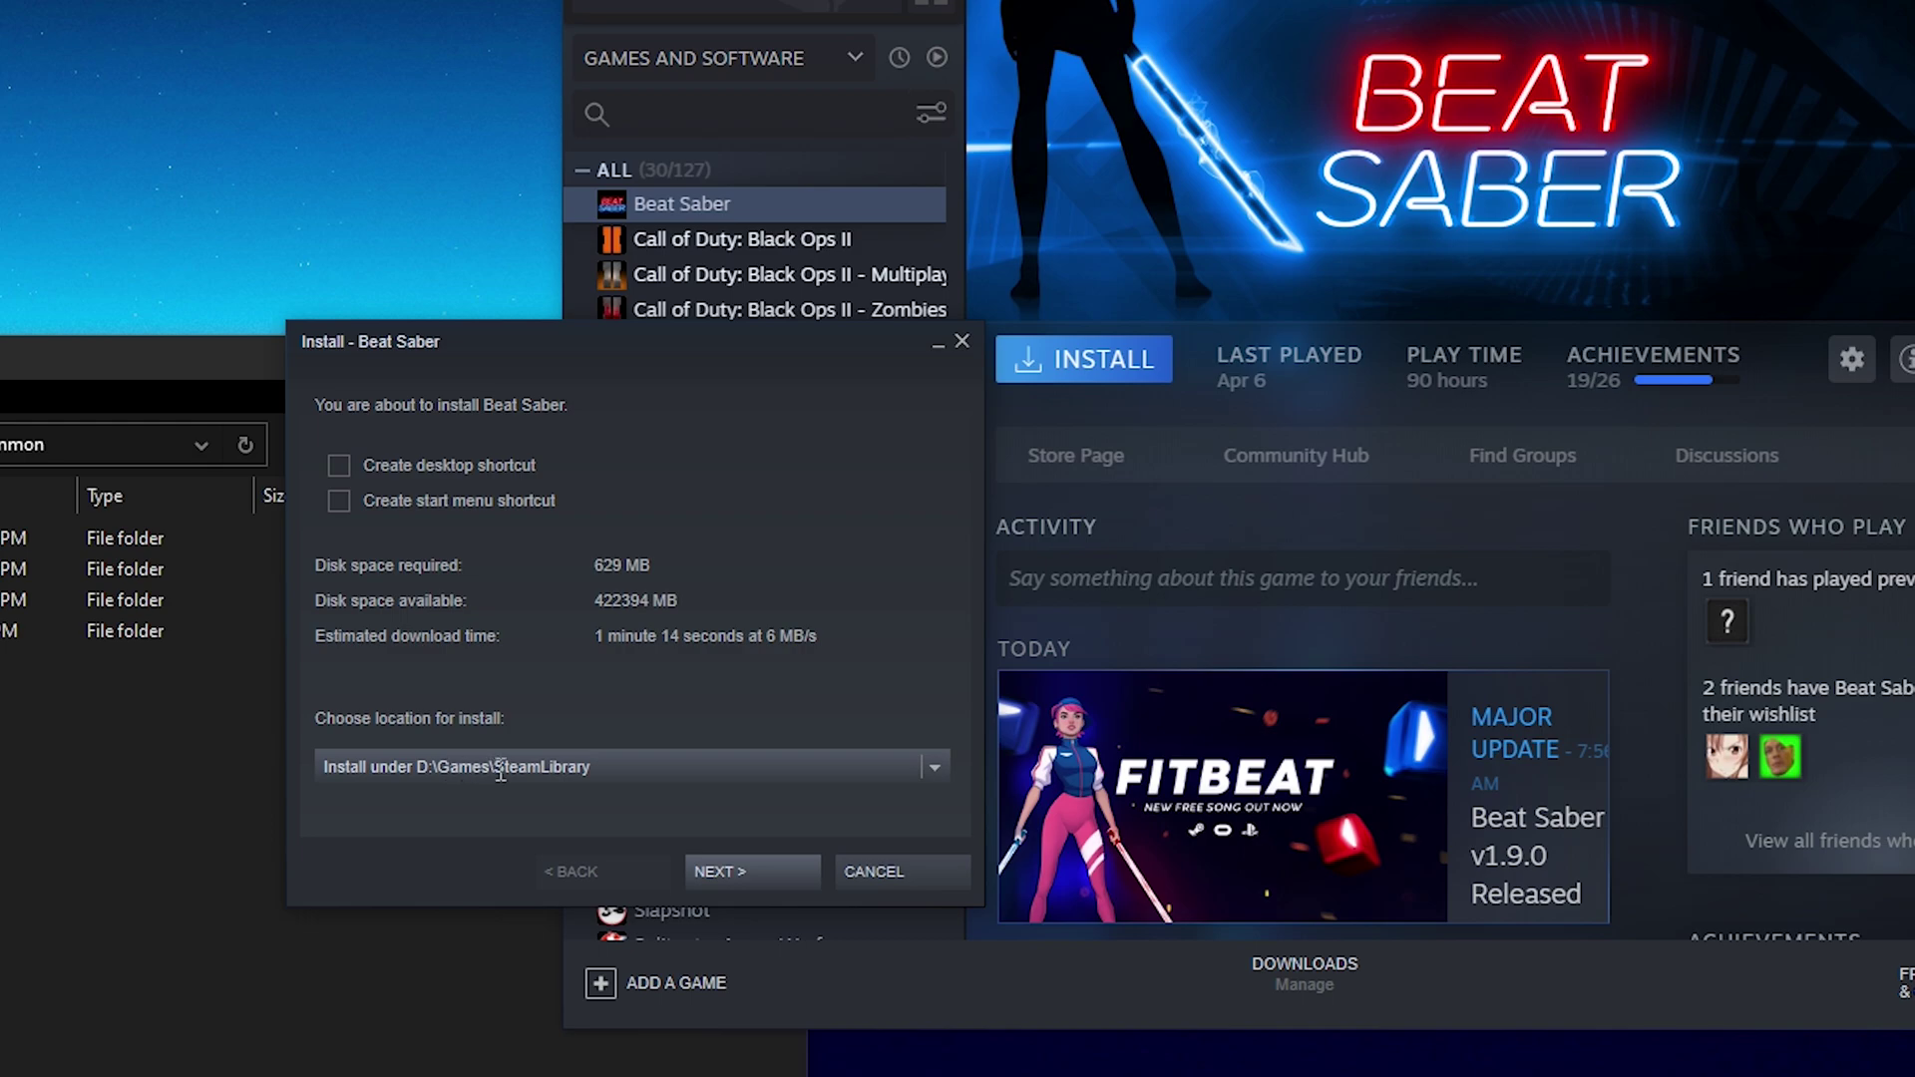
# Confirm installing Beat Saber under D:\Games\SteamLibrary and begin the download.
pyautogui.click(731, 860)
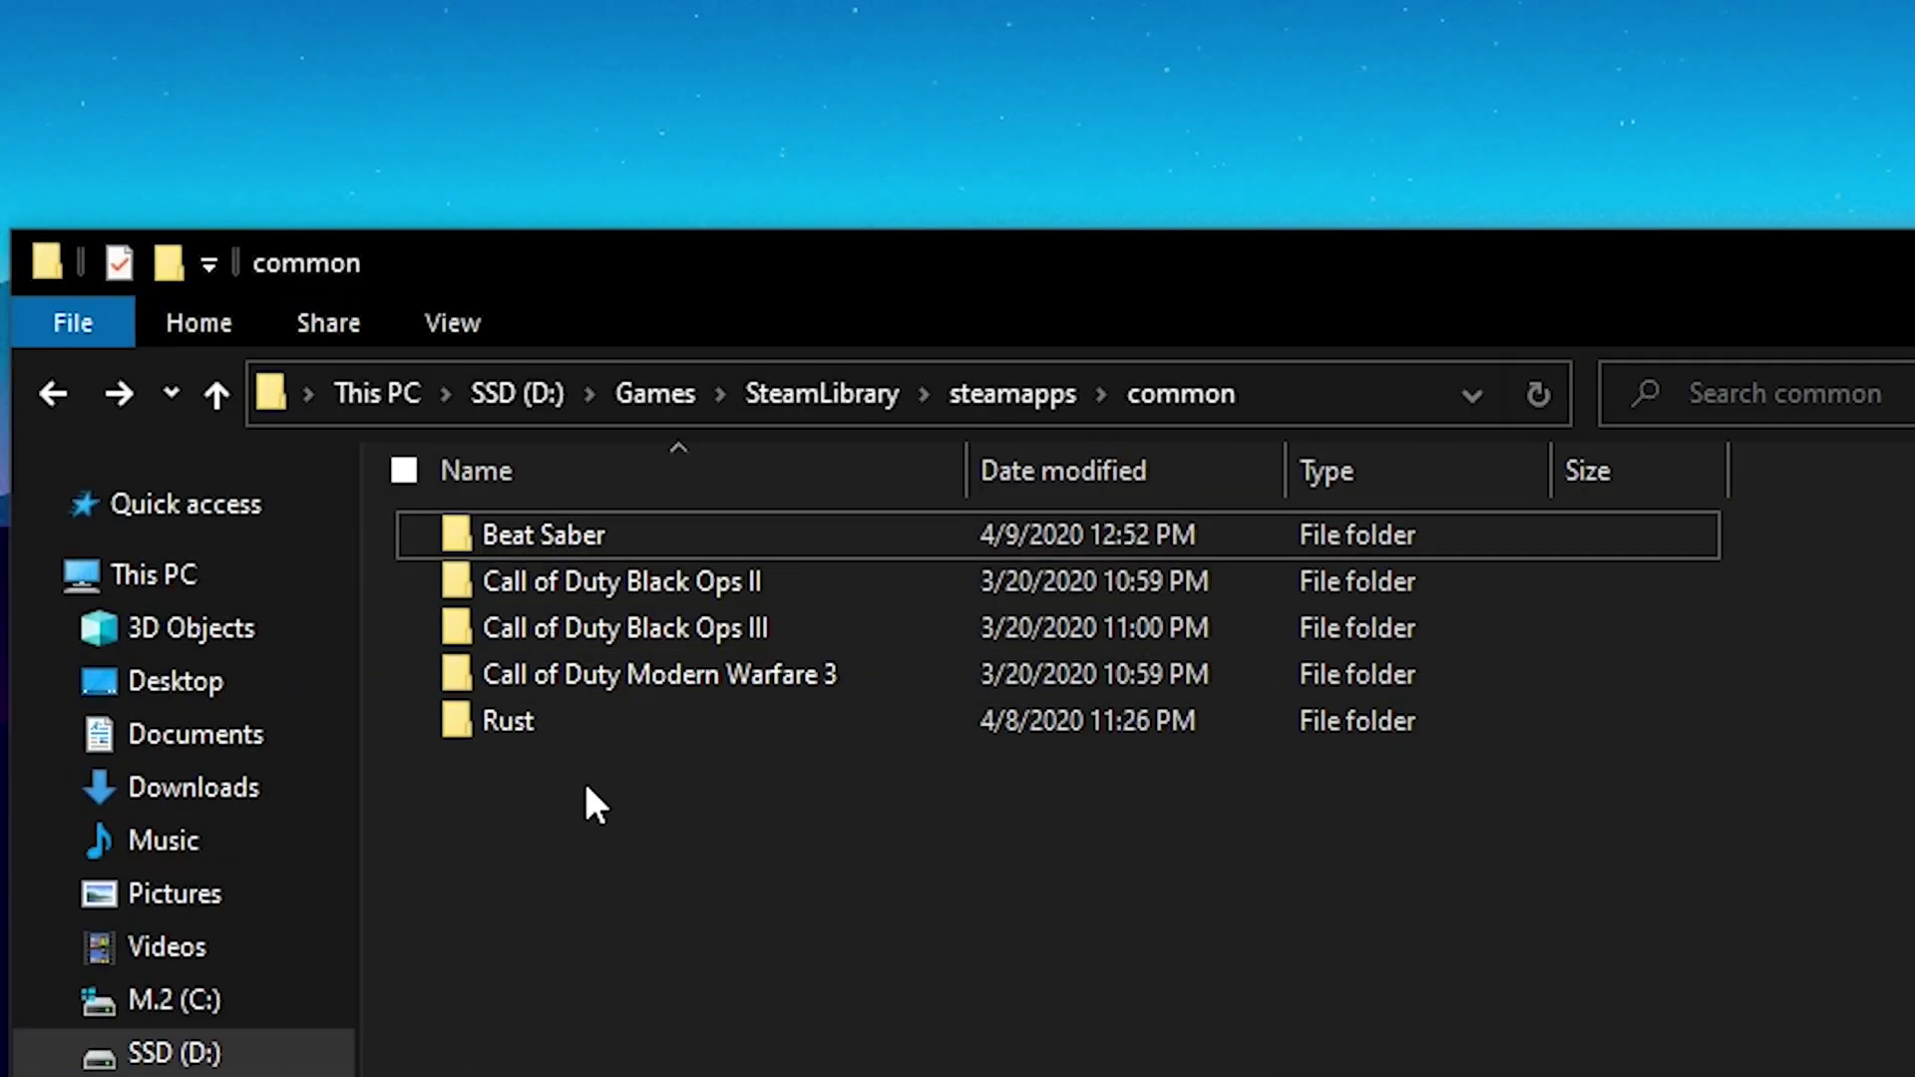
# Open the reinstalled Beat Saber folder and review its clean, mod-free game files.
pyautogui.doubleClick(592, 538)
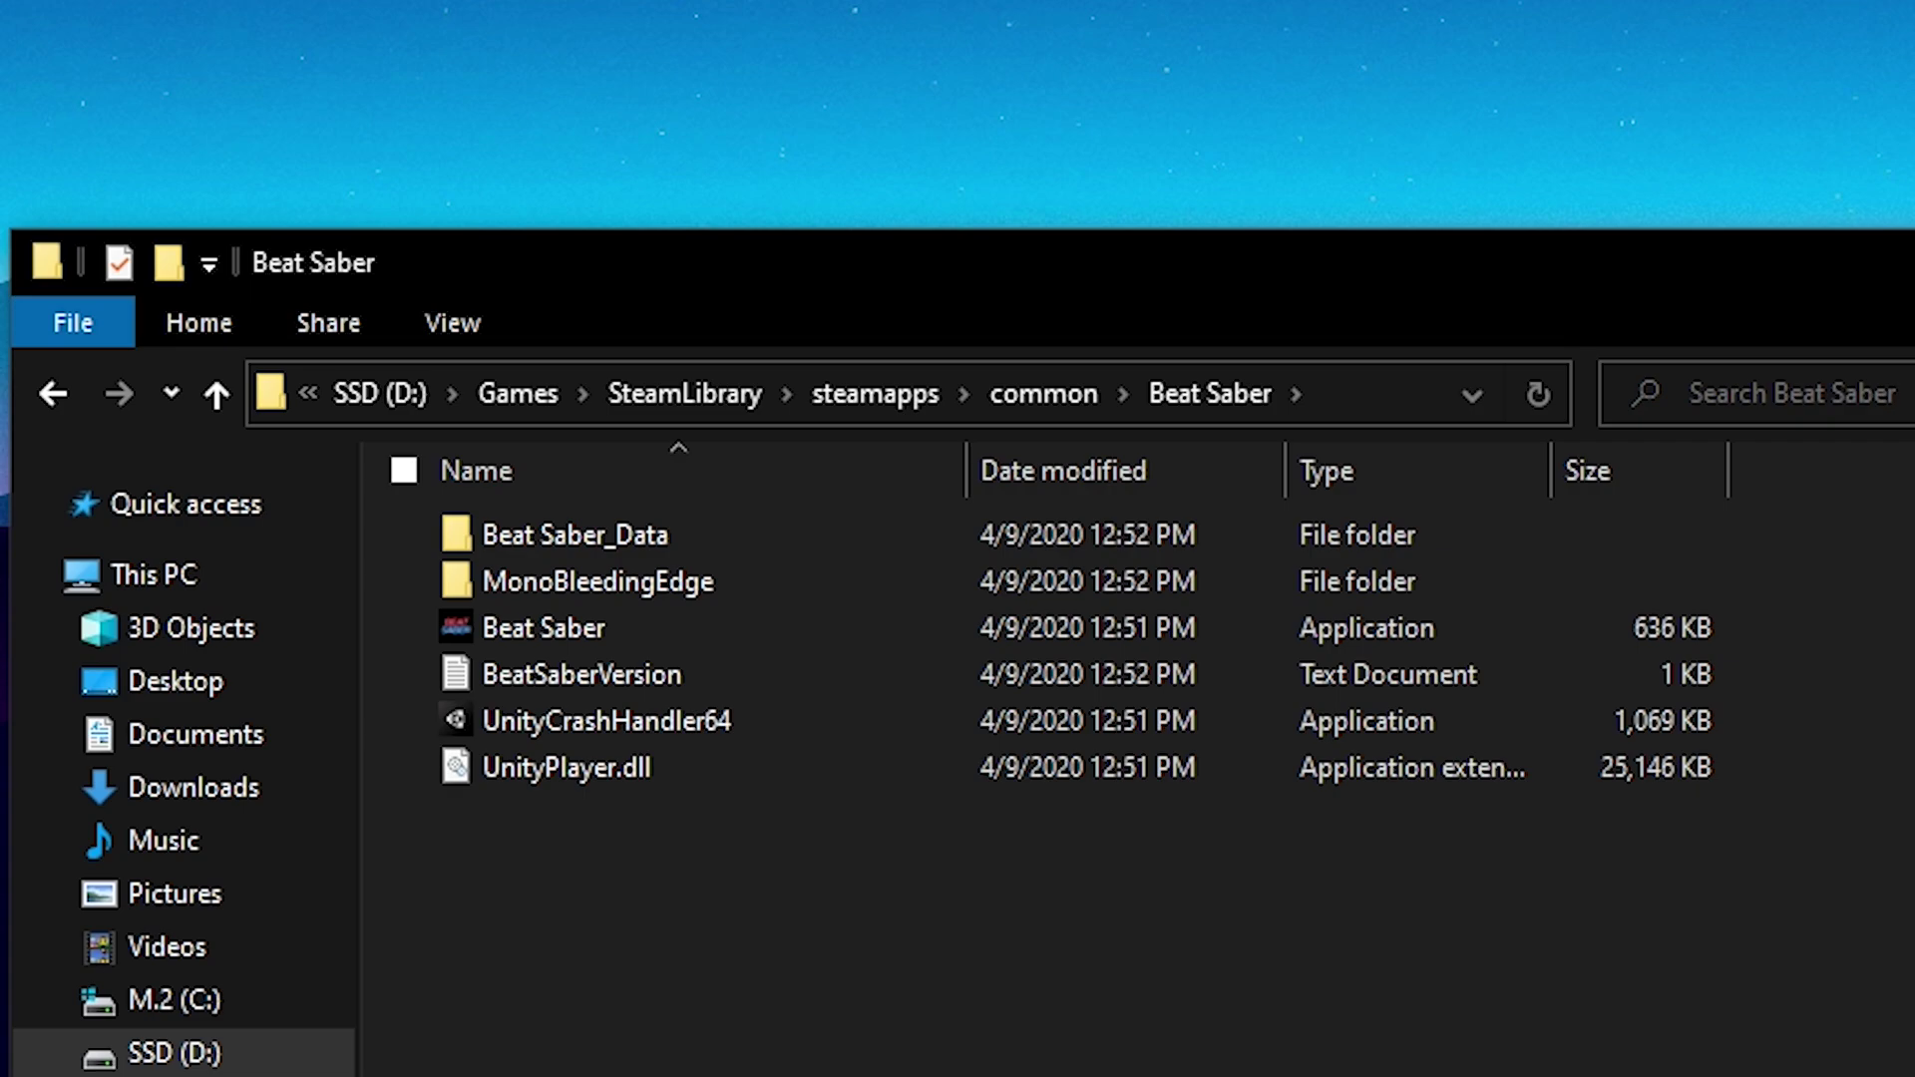
pyautogui.moveTo(982, 1072); pyautogui.dragTo(634, 539)
pyautogui.click(939, 1017)
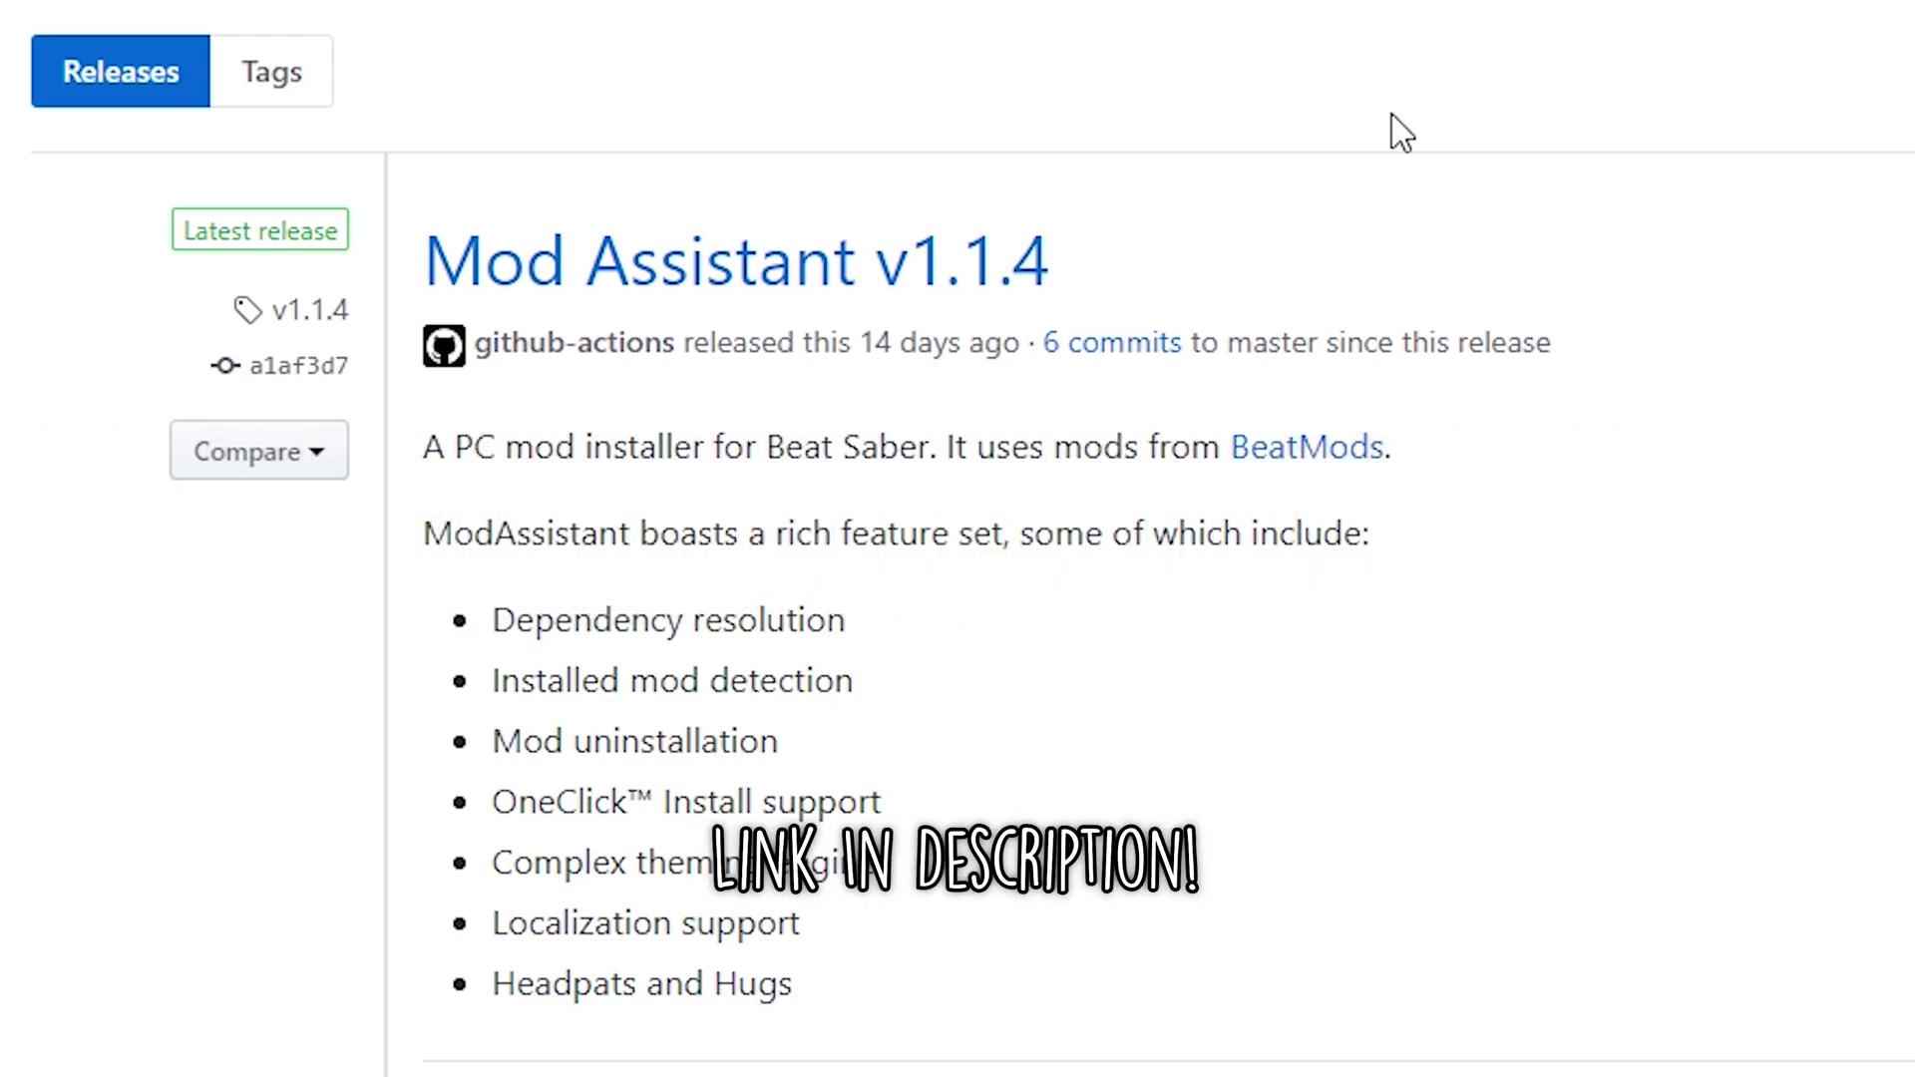
# Download ModAssistant.exe from the v1.1.4 release Assets and check the finished download.
pyautogui.moveTo(409, 274); pyautogui.dragTo(1188, 316)
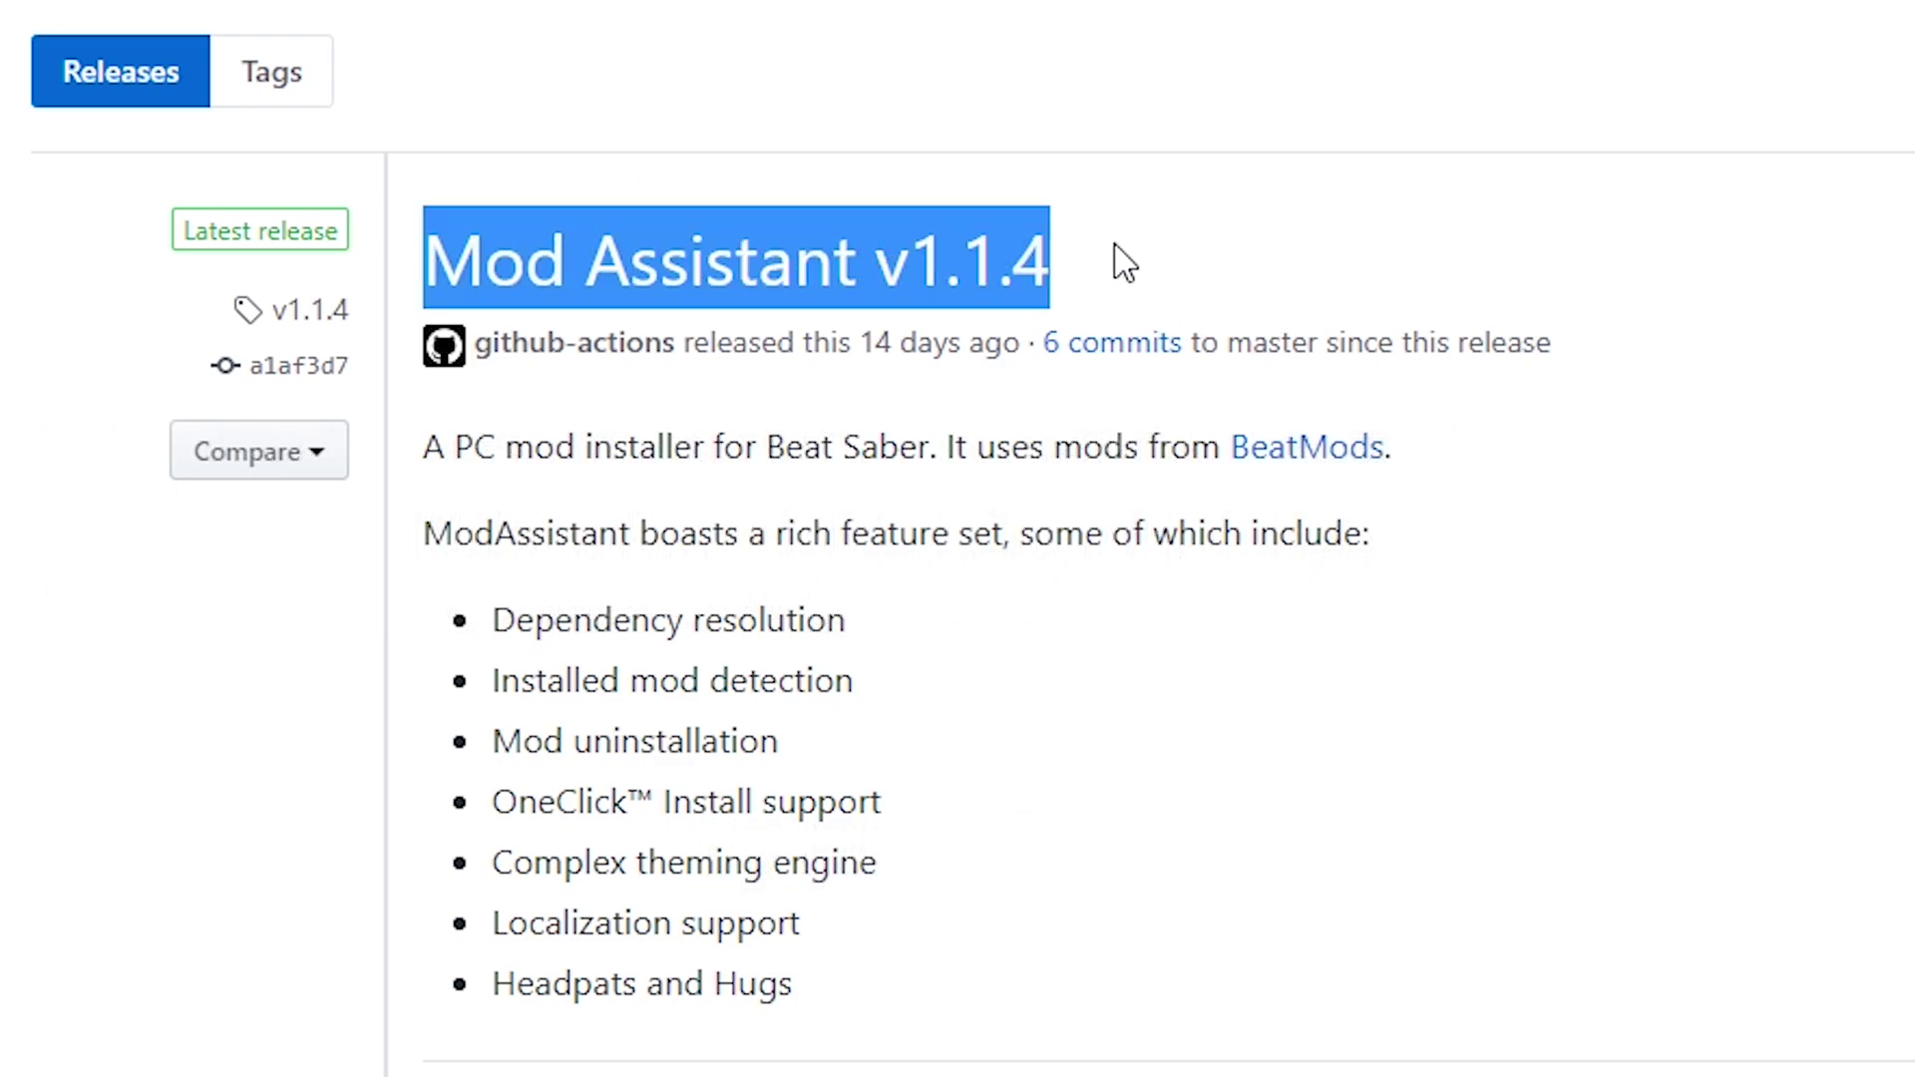
pyautogui.click(1147, 268)
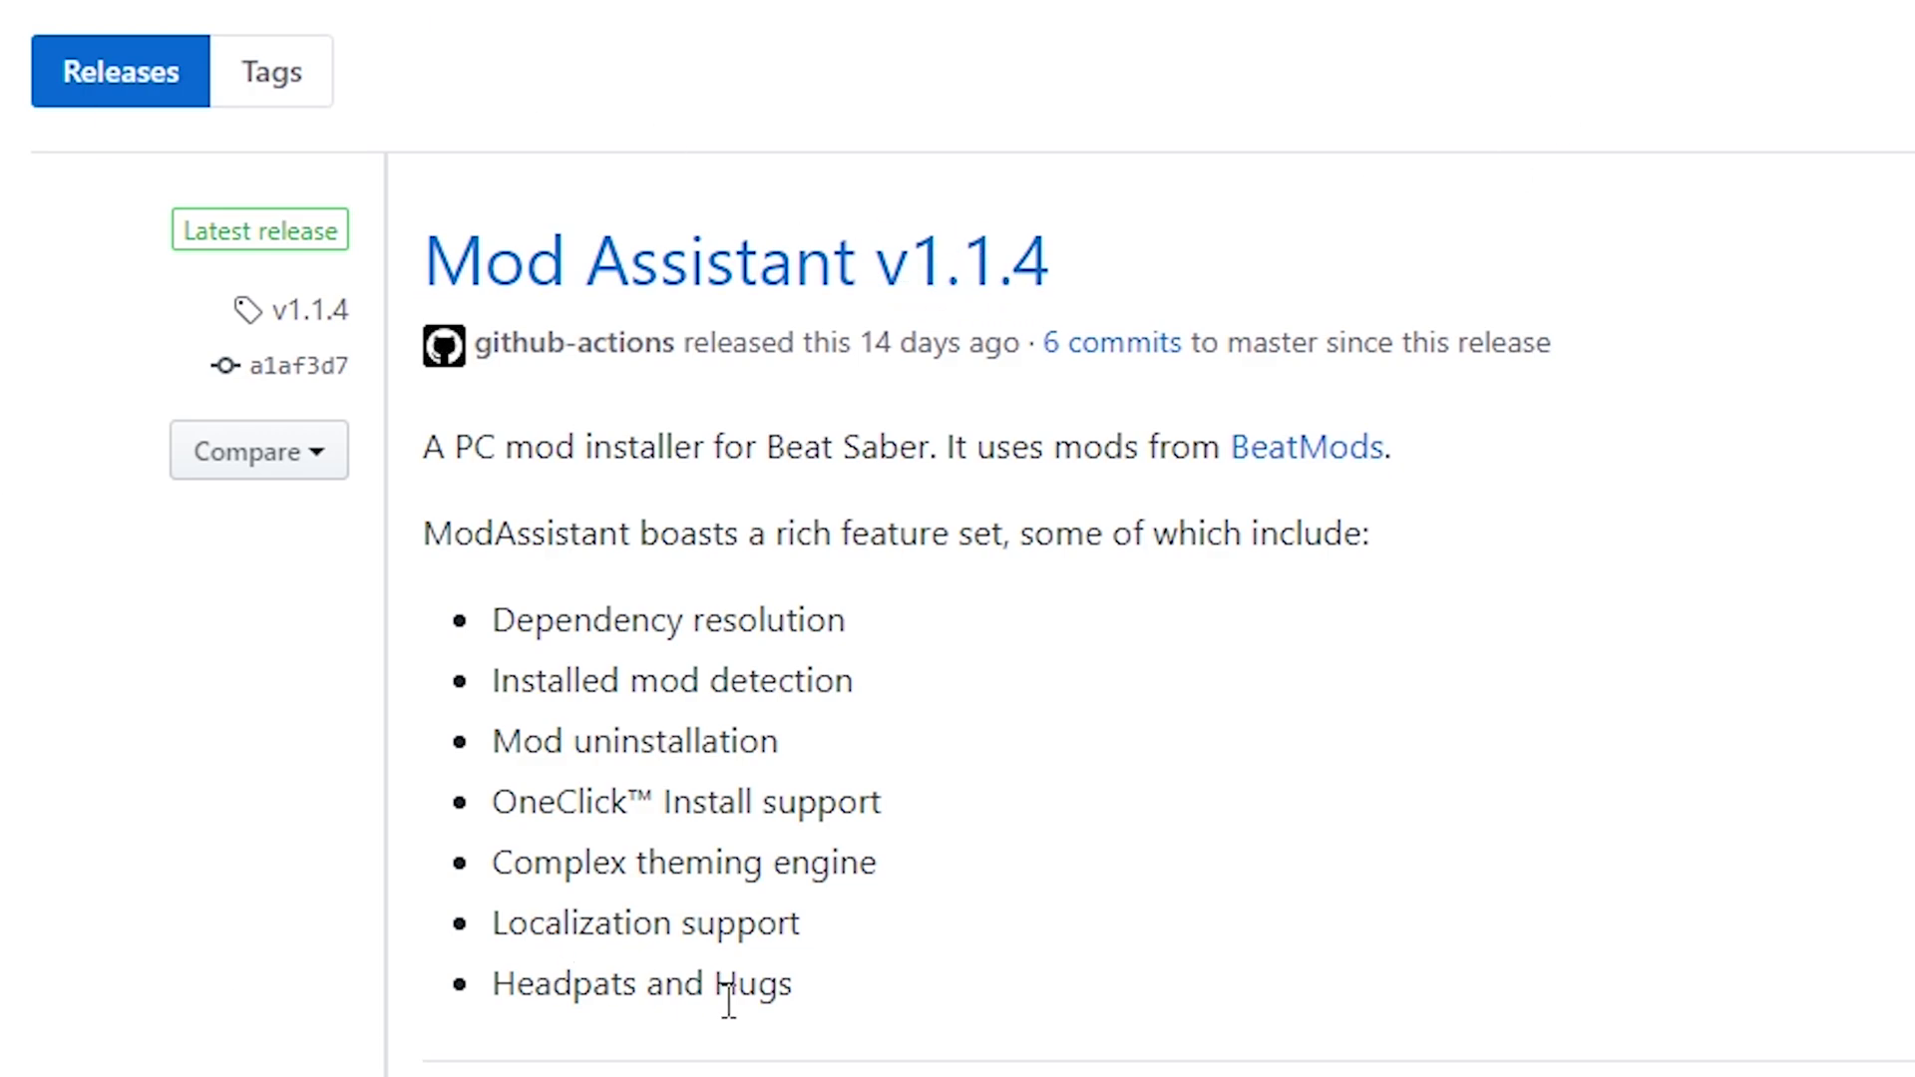
pyautogui.scroll(-5, 828, 898)
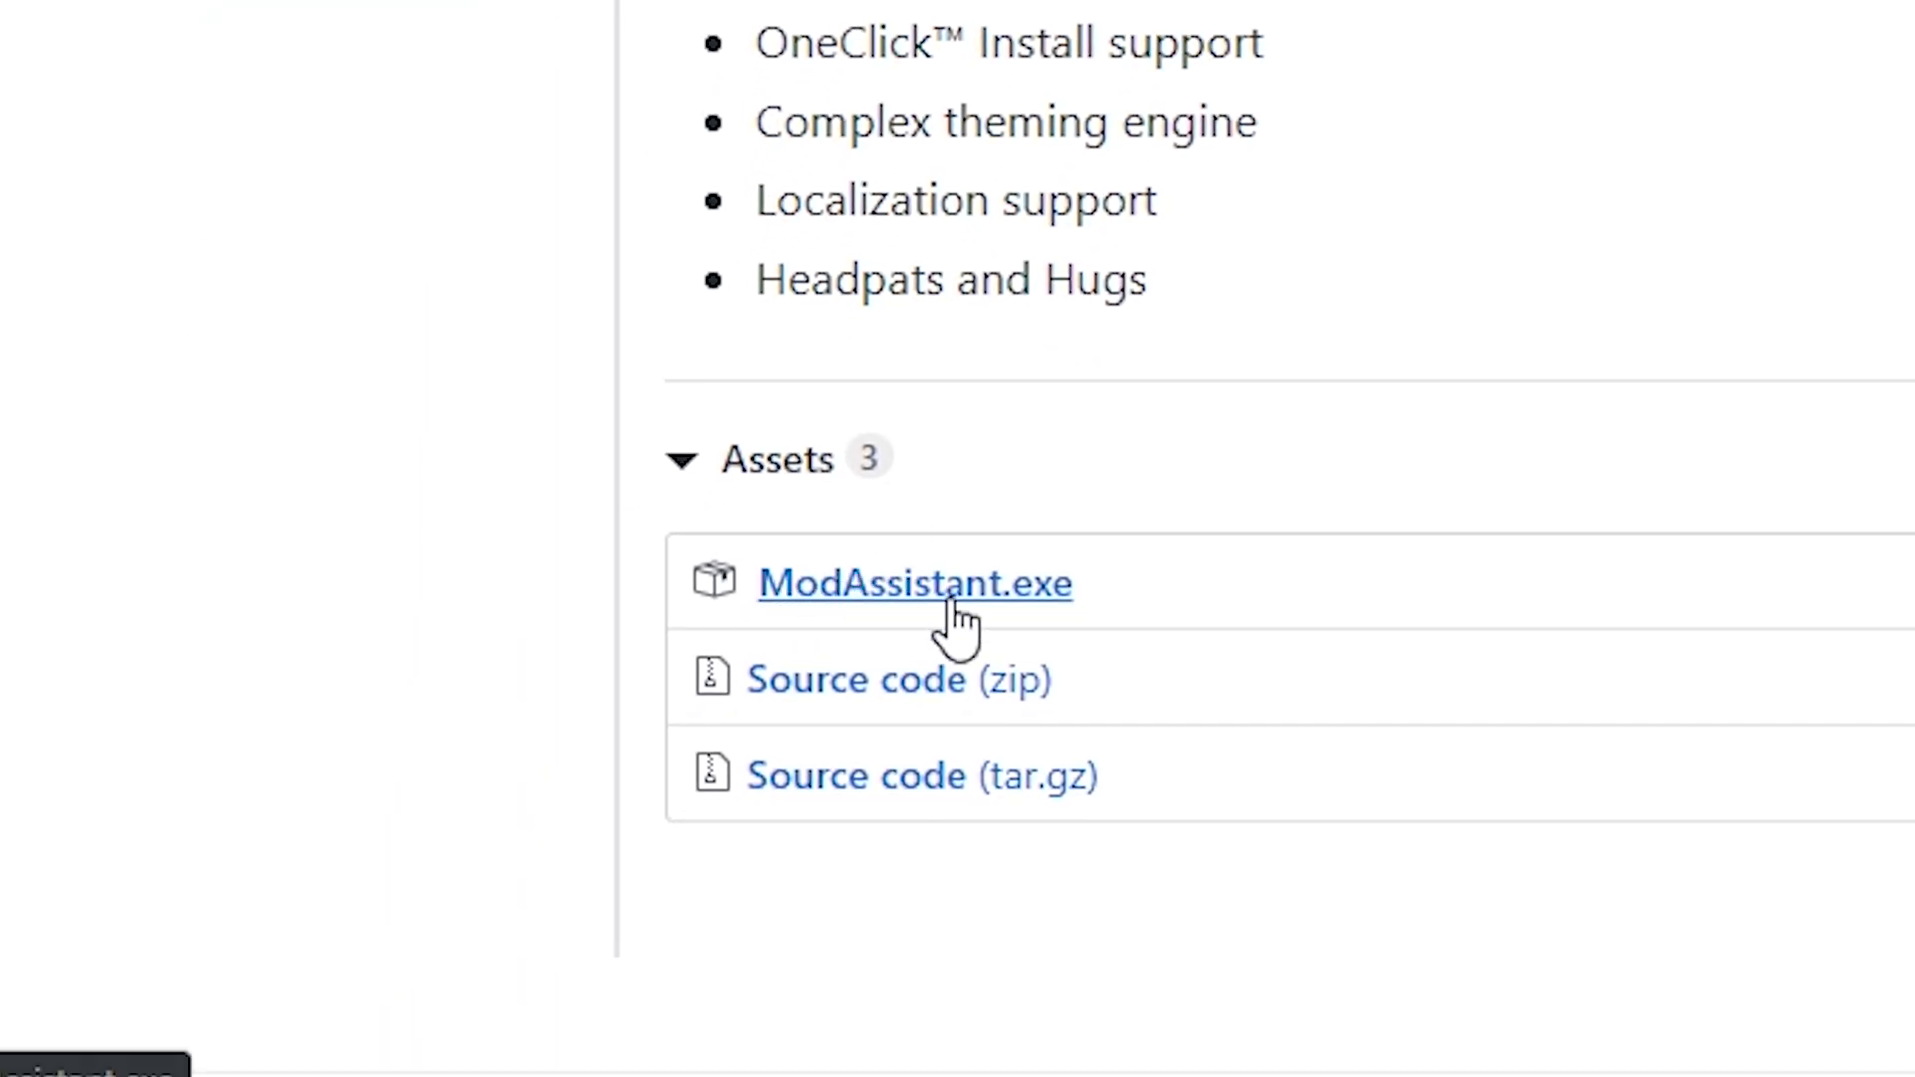
pyautogui.click(941, 598)
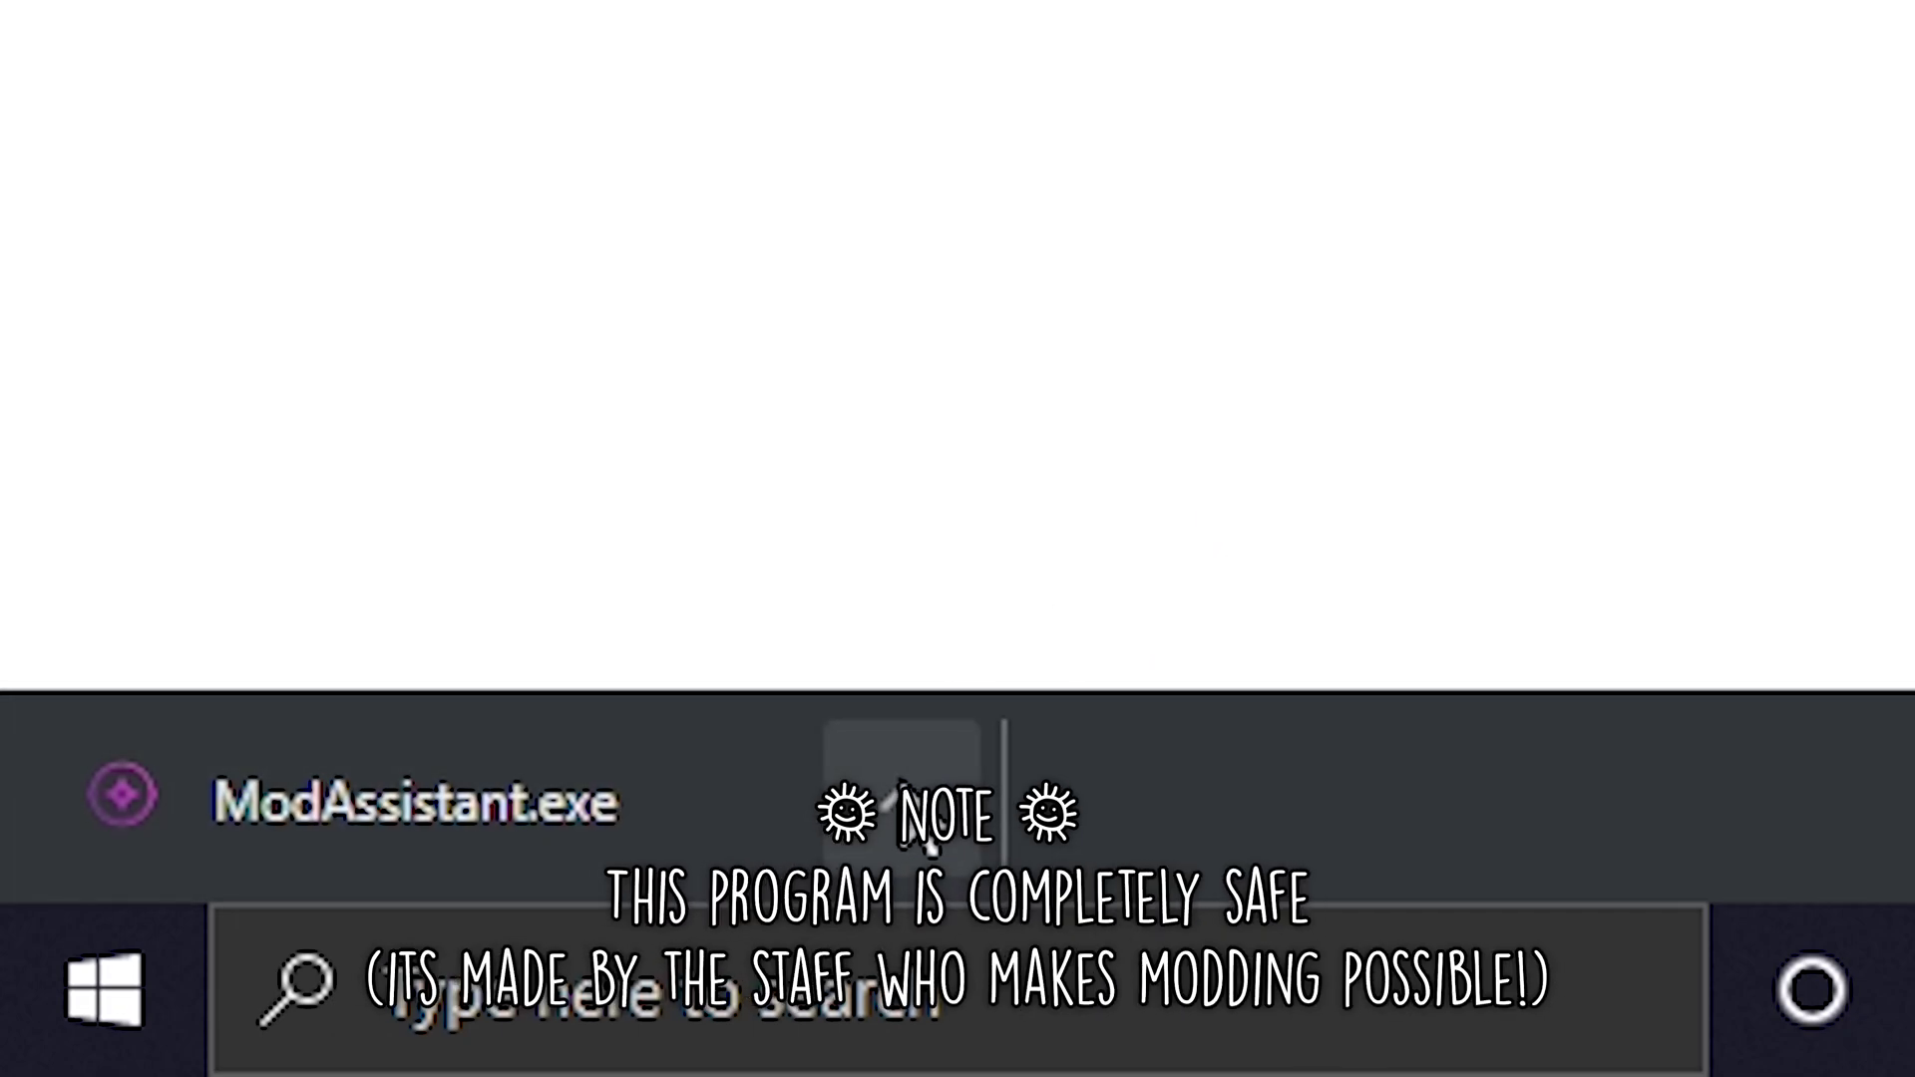
pyautogui.click(911, 826)
pyautogui.click(913, 834)
pyautogui.click(912, 825)
pyautogui.click(1287, 290)
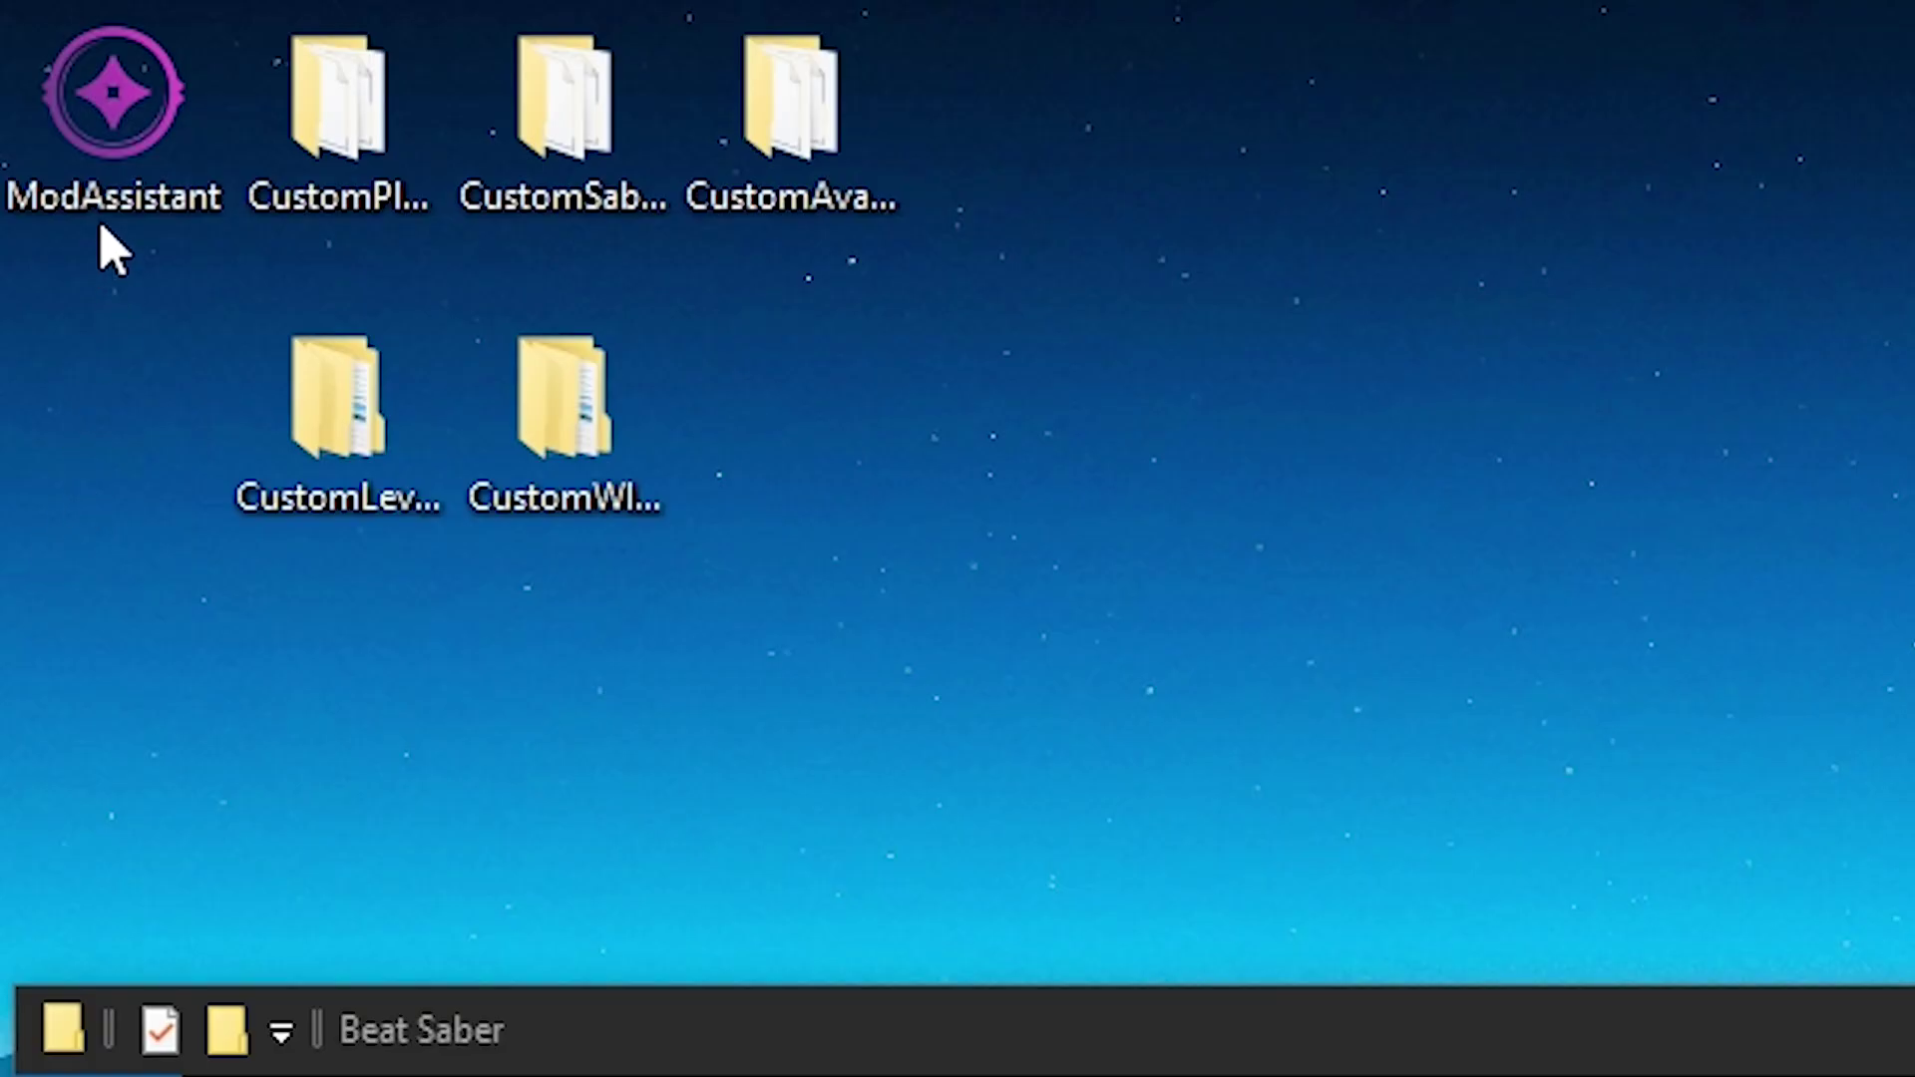
# Launch ModAssistant from its desktop icon to reach the welcome terms page.
pyautogui.click(107, 172)
pyautogui.click(62, 42)
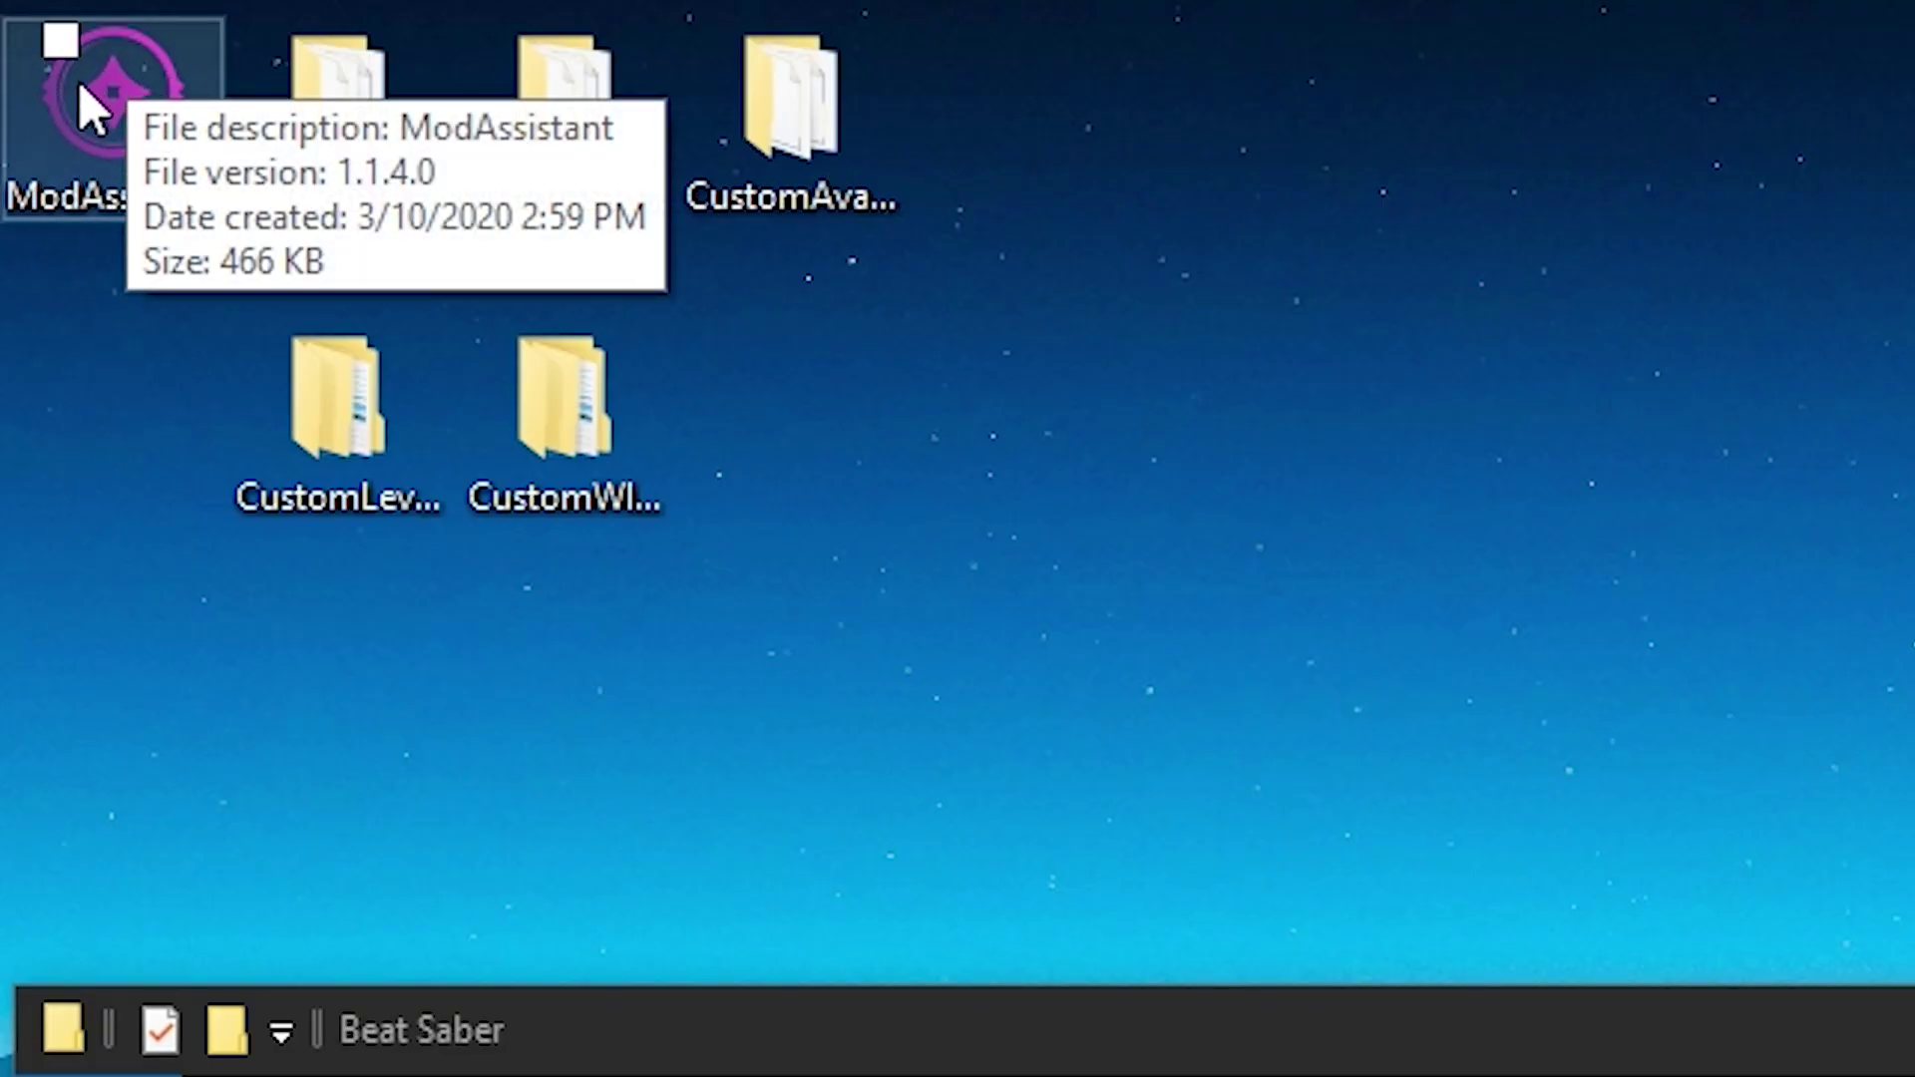
pyautogui.click(78, 118)
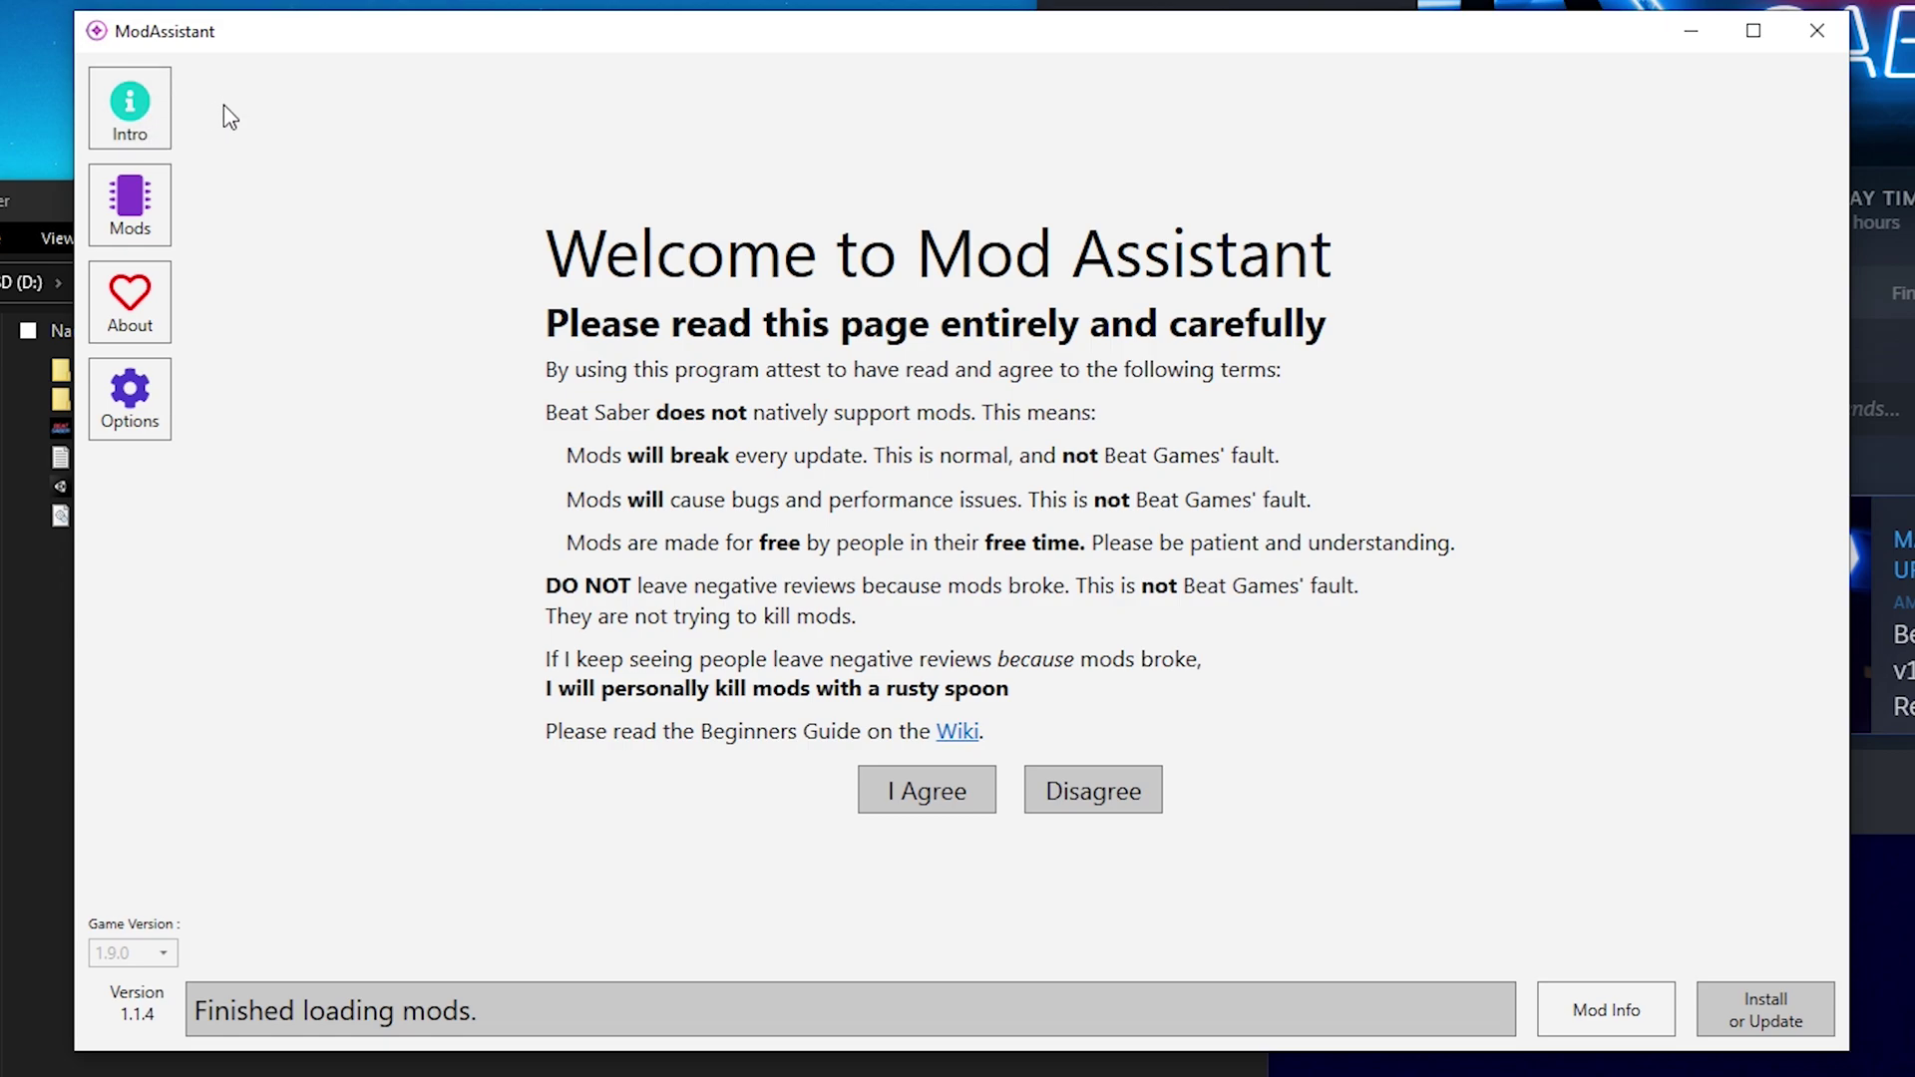
# Accept the terms and scroll the mod list, with BSIPA and SongCore pre-checked.
pyautogui.click(925, 787)
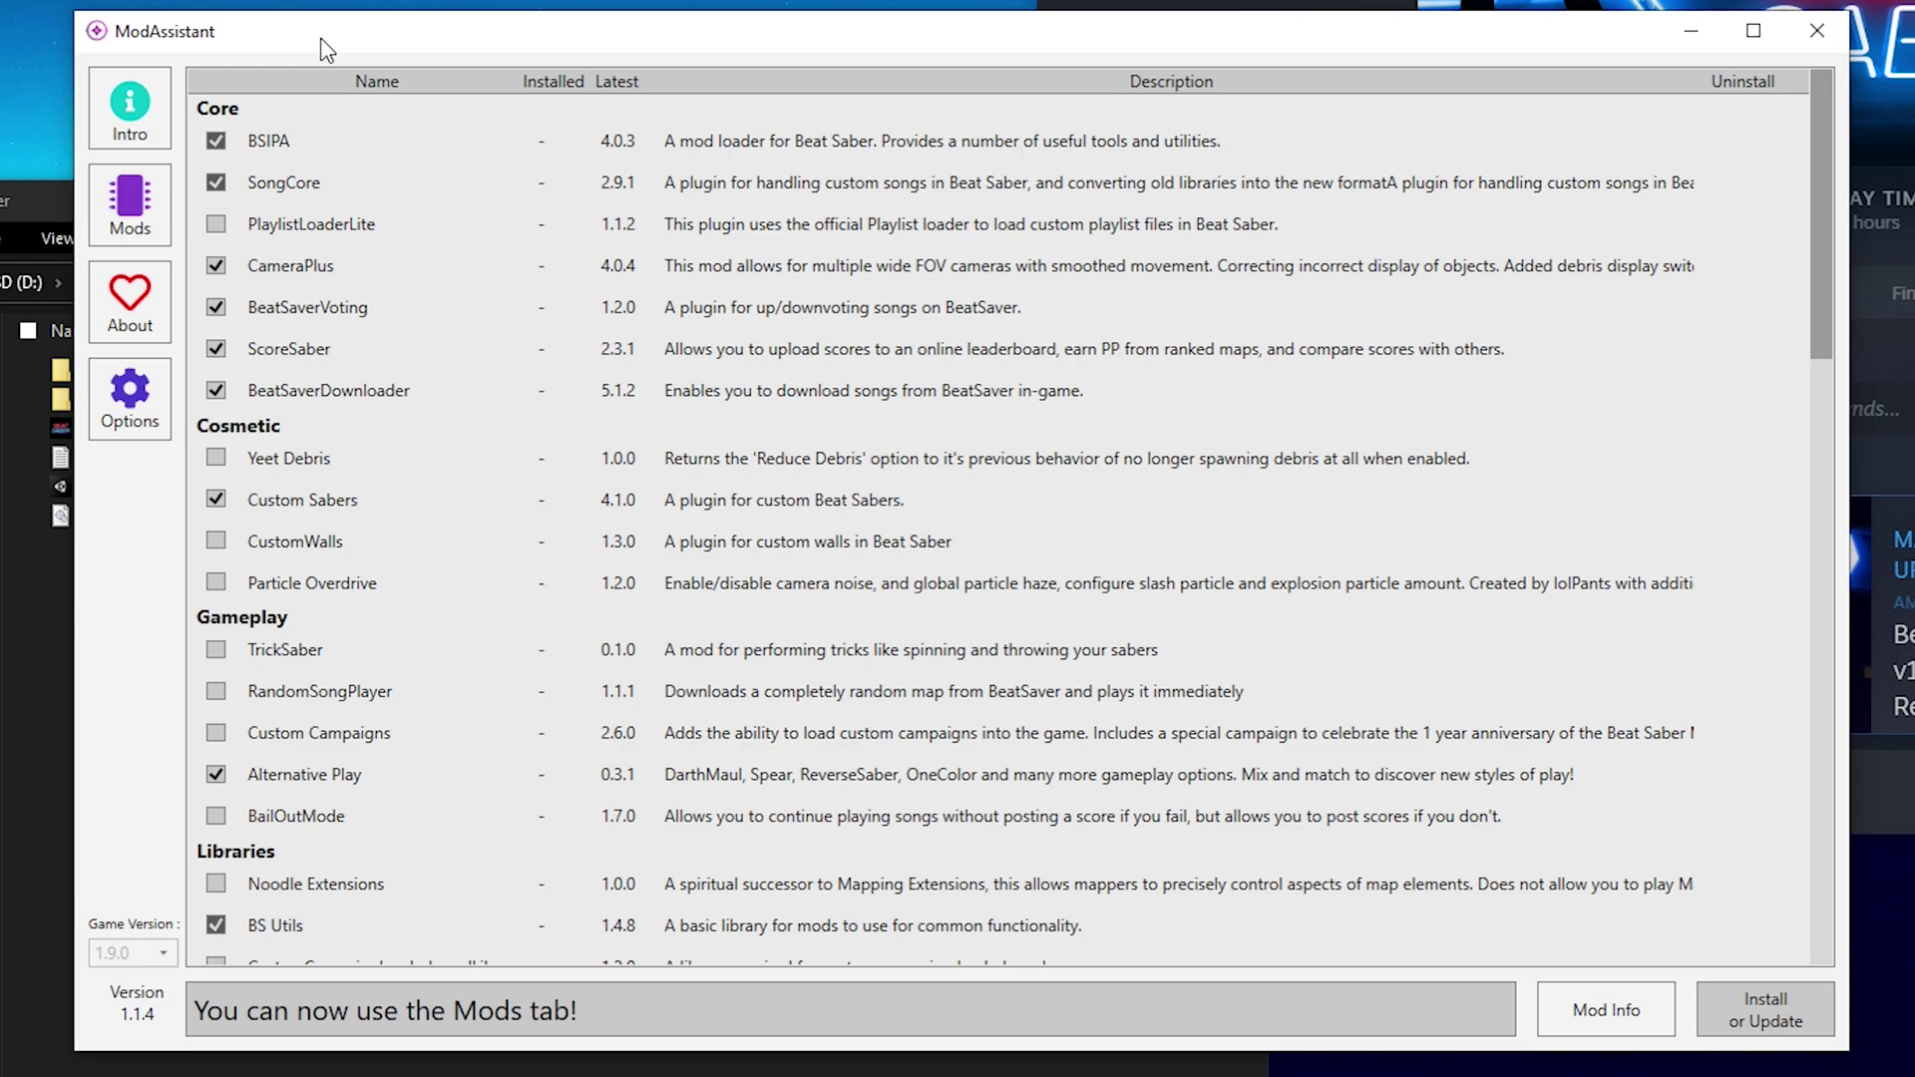
pyautogui.click(1885, 698)
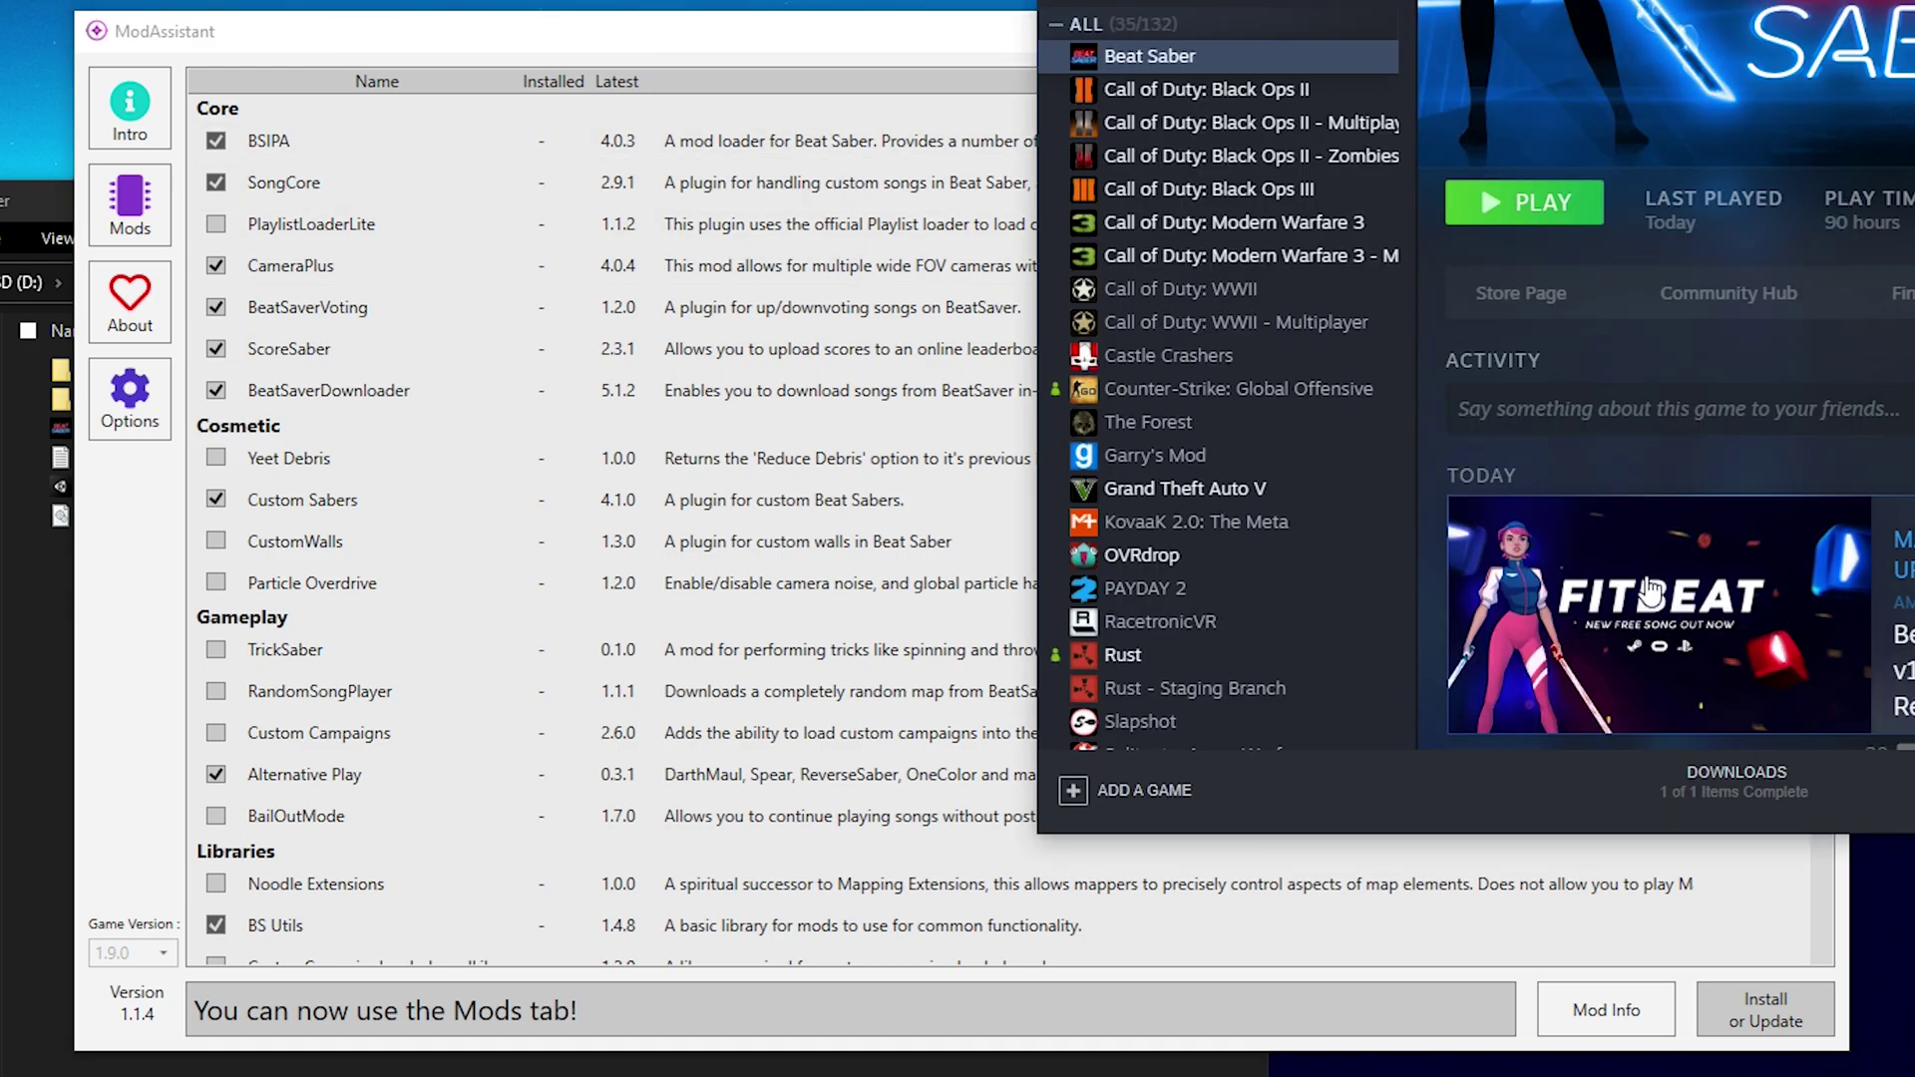
pyautogui.click(576, 38)
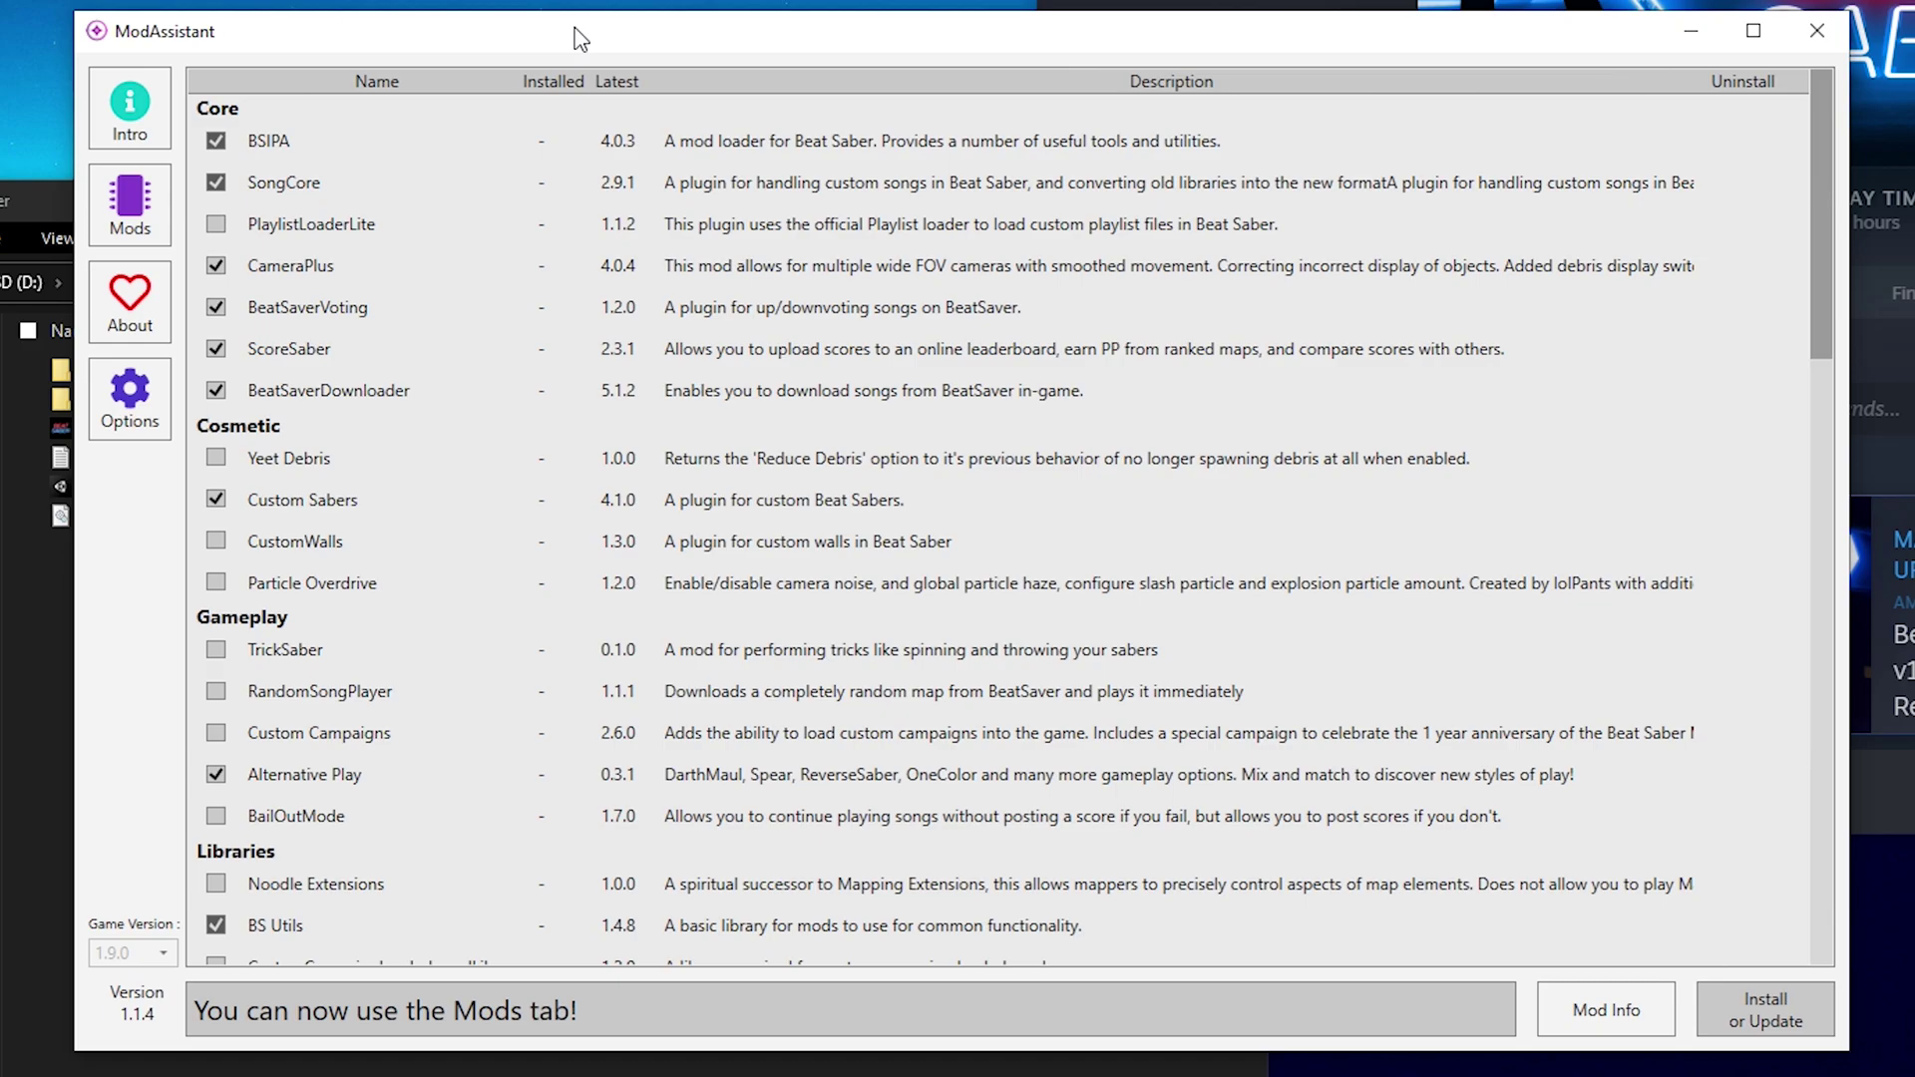
pyautogui.scroll(-5, 698, 426)
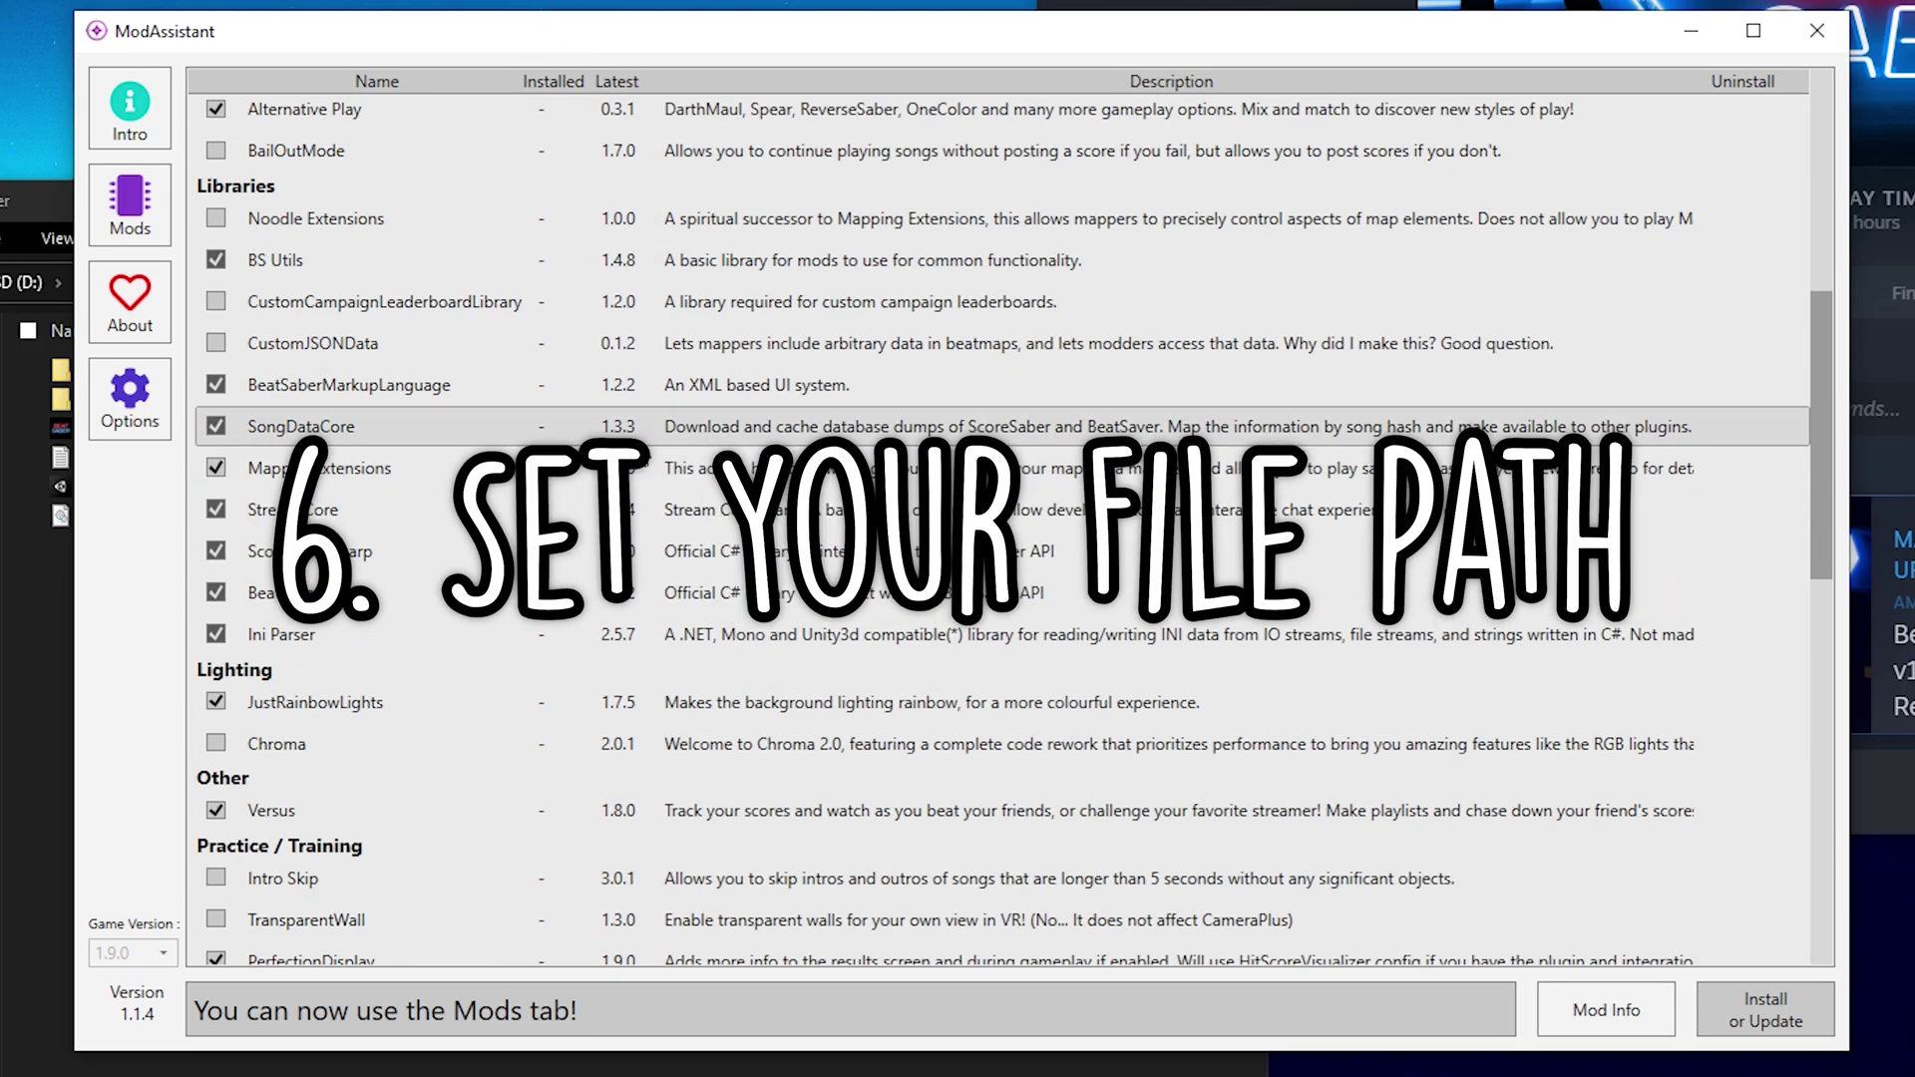
pyautogui.scroll(-8, 568, 857)
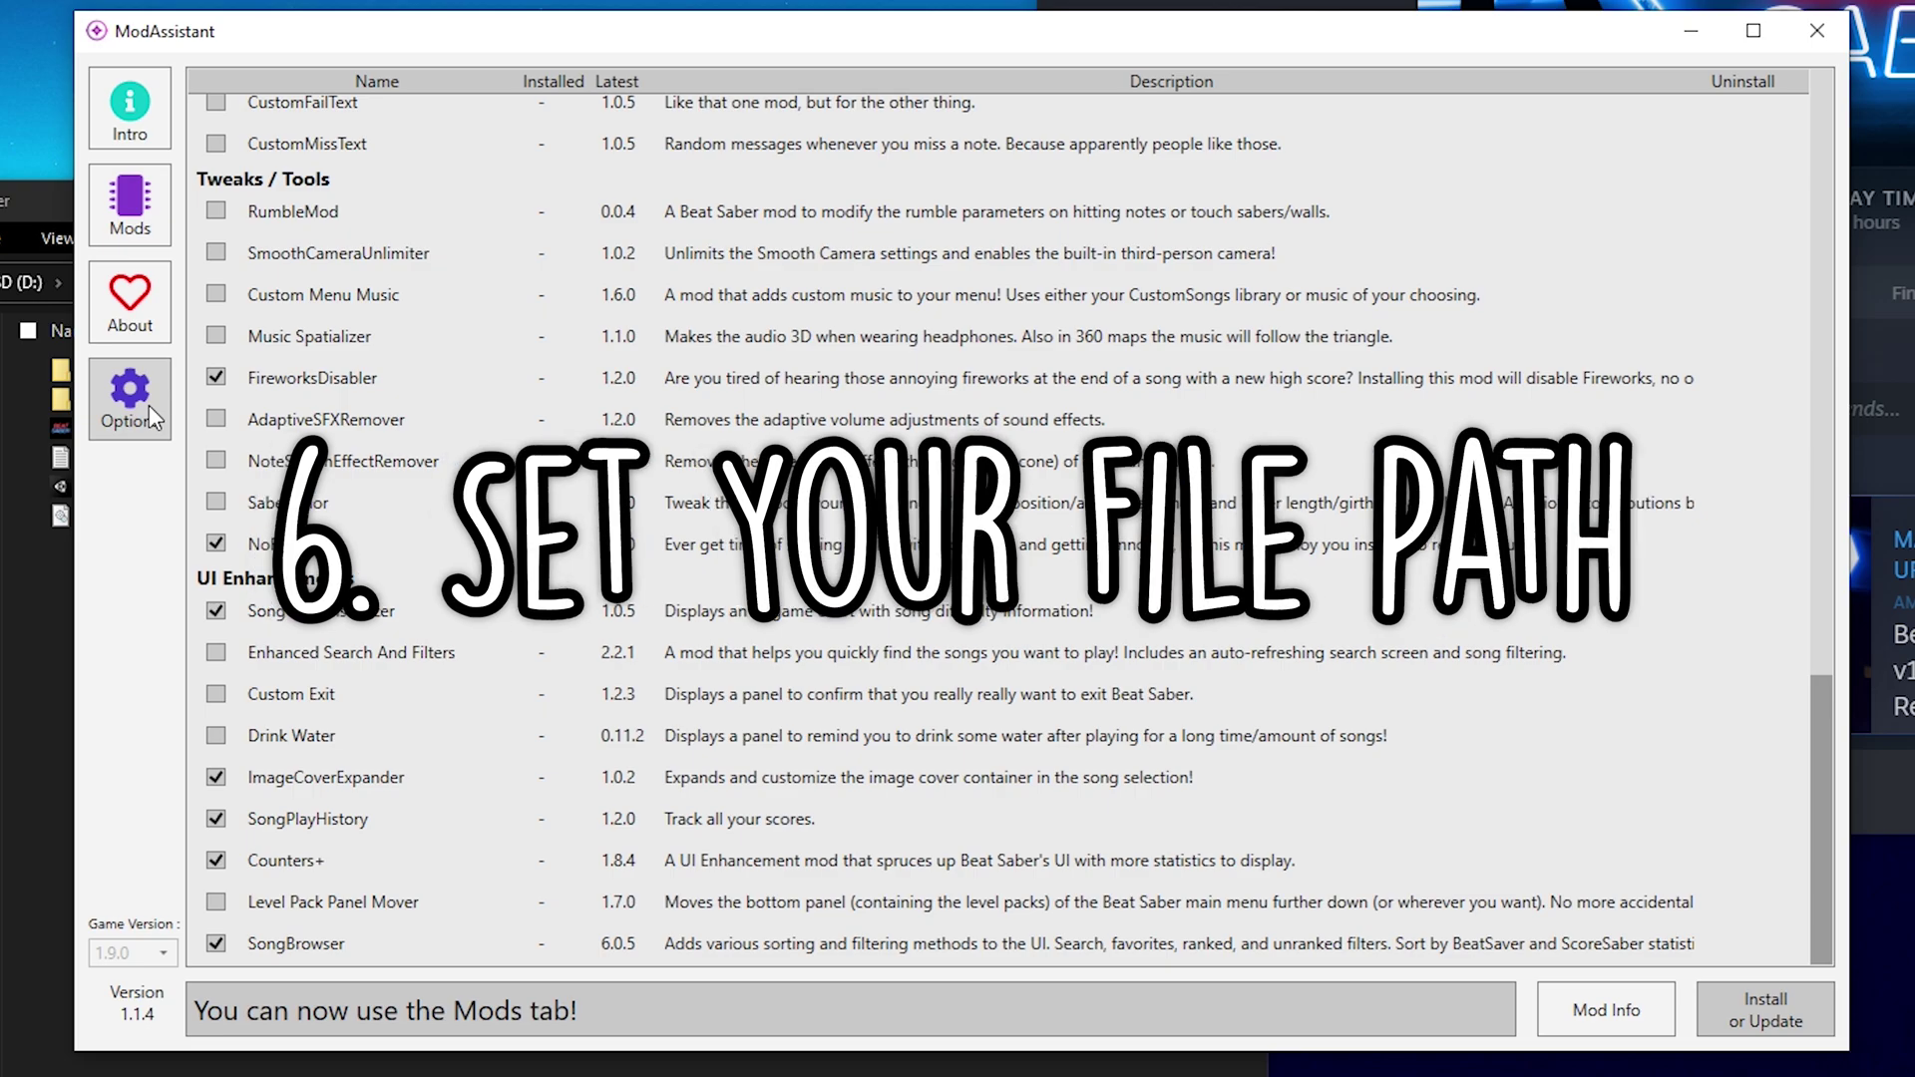
# Open Options to confirm the install folder D:\Games\SteamLibrary\steamapps\common\Beat Saber.
pyautogui.click(130, 384)
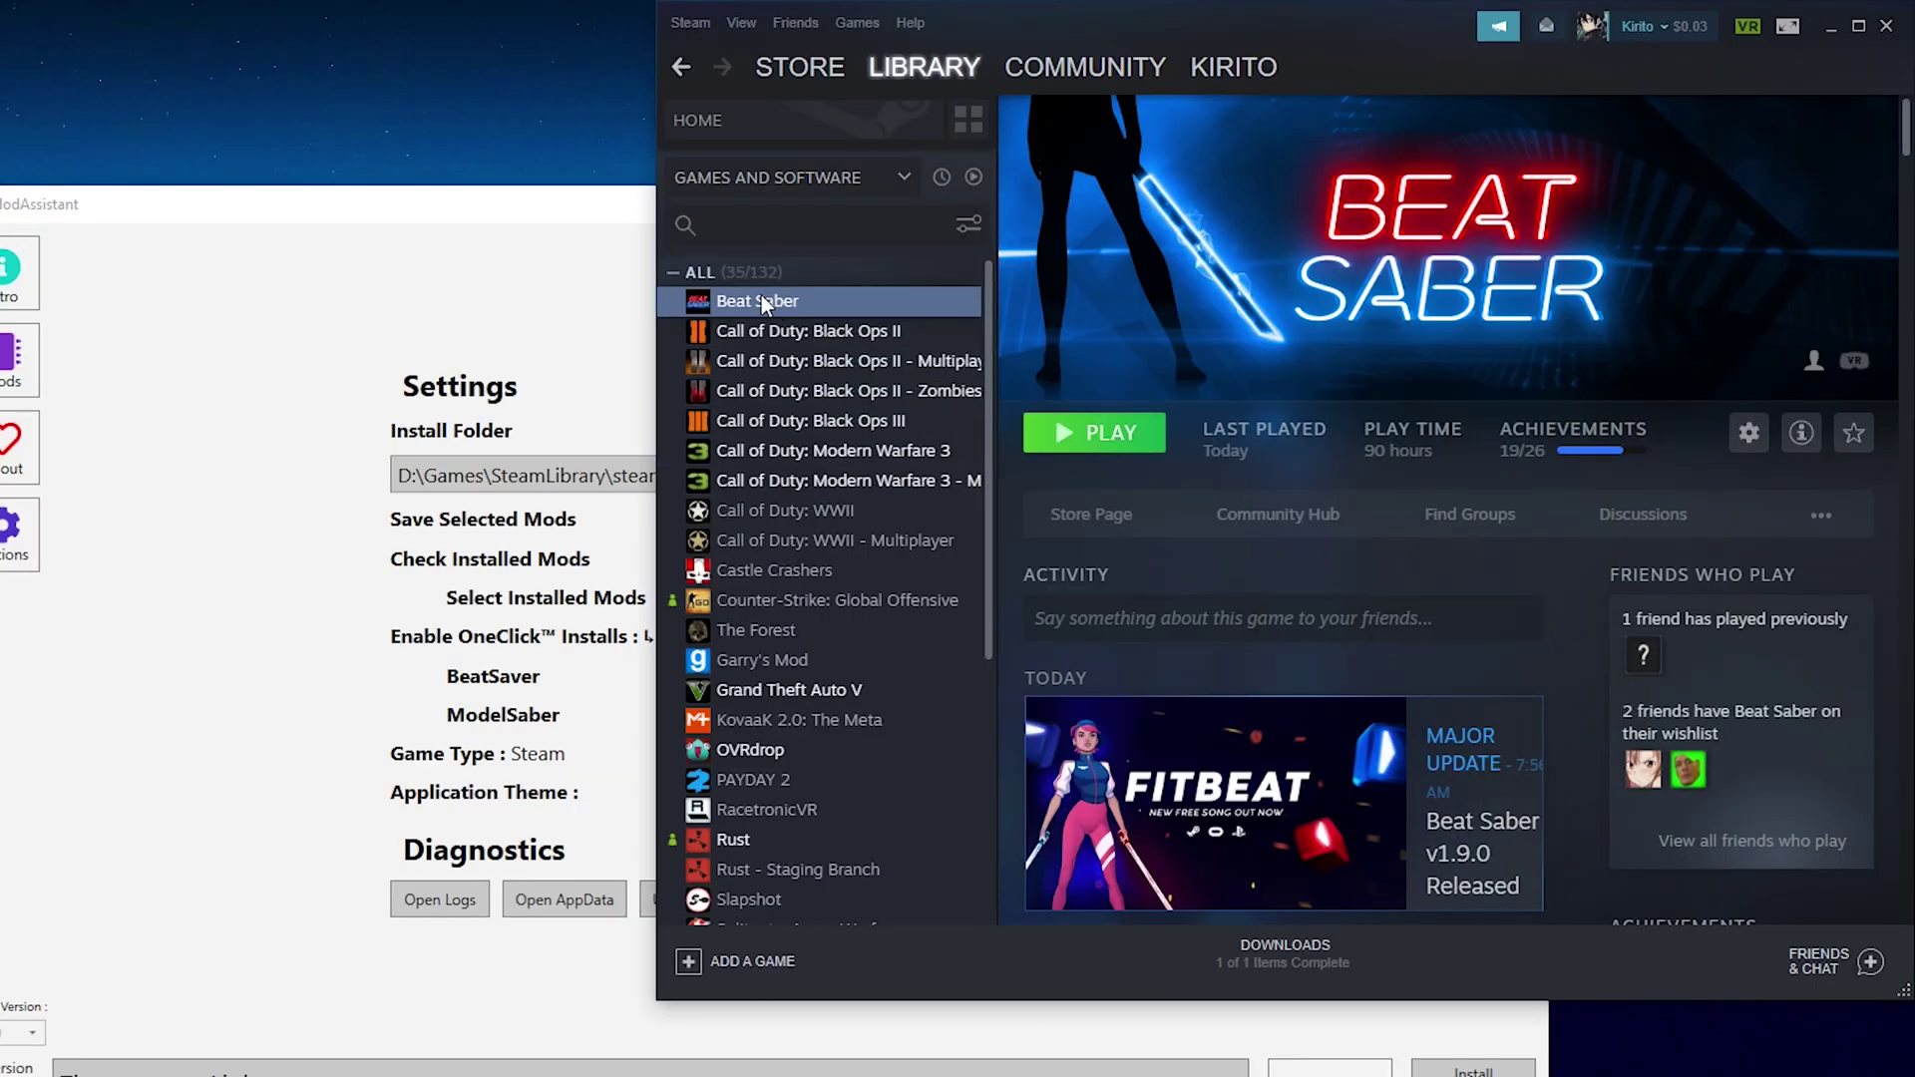
# Open Beat Saber's Properties on Local Files and browse to its install folder.
pyautogui.rightClick(761, 297)
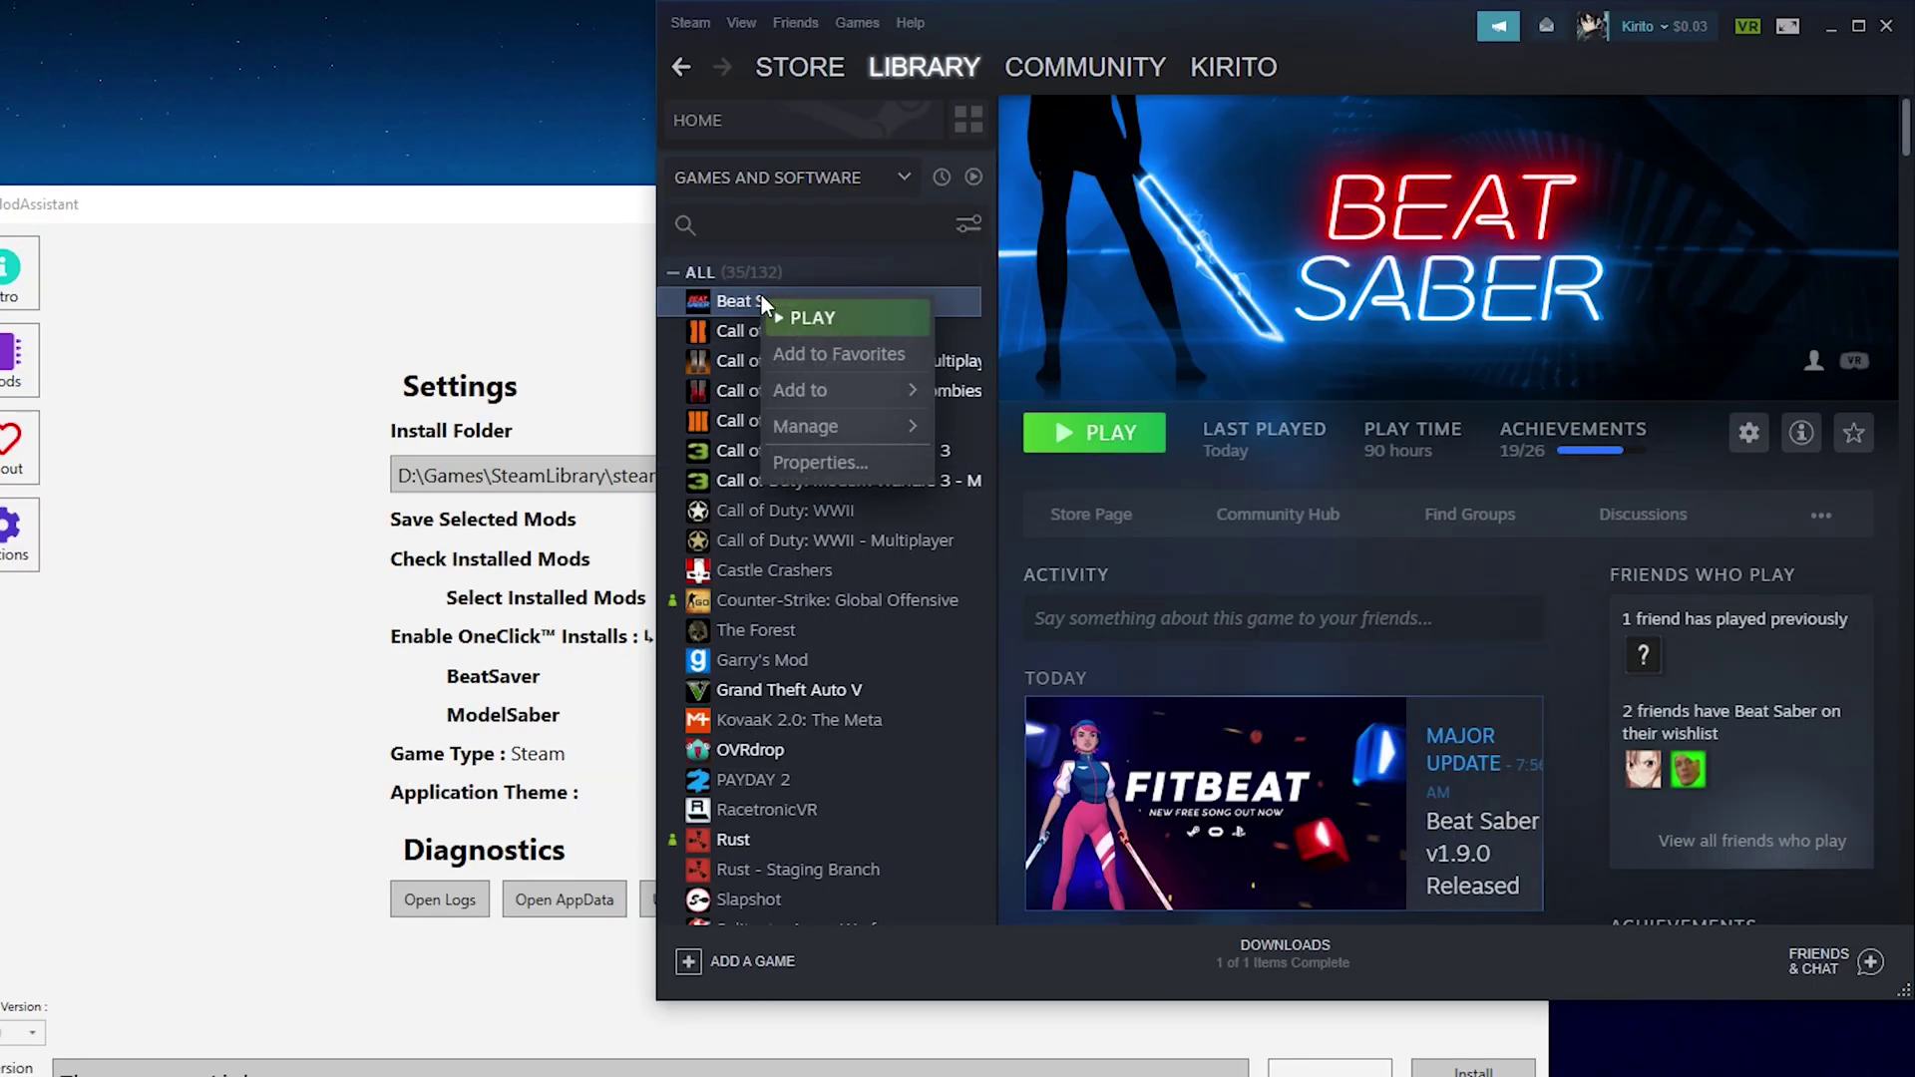
pyautogui.click(840, 457)
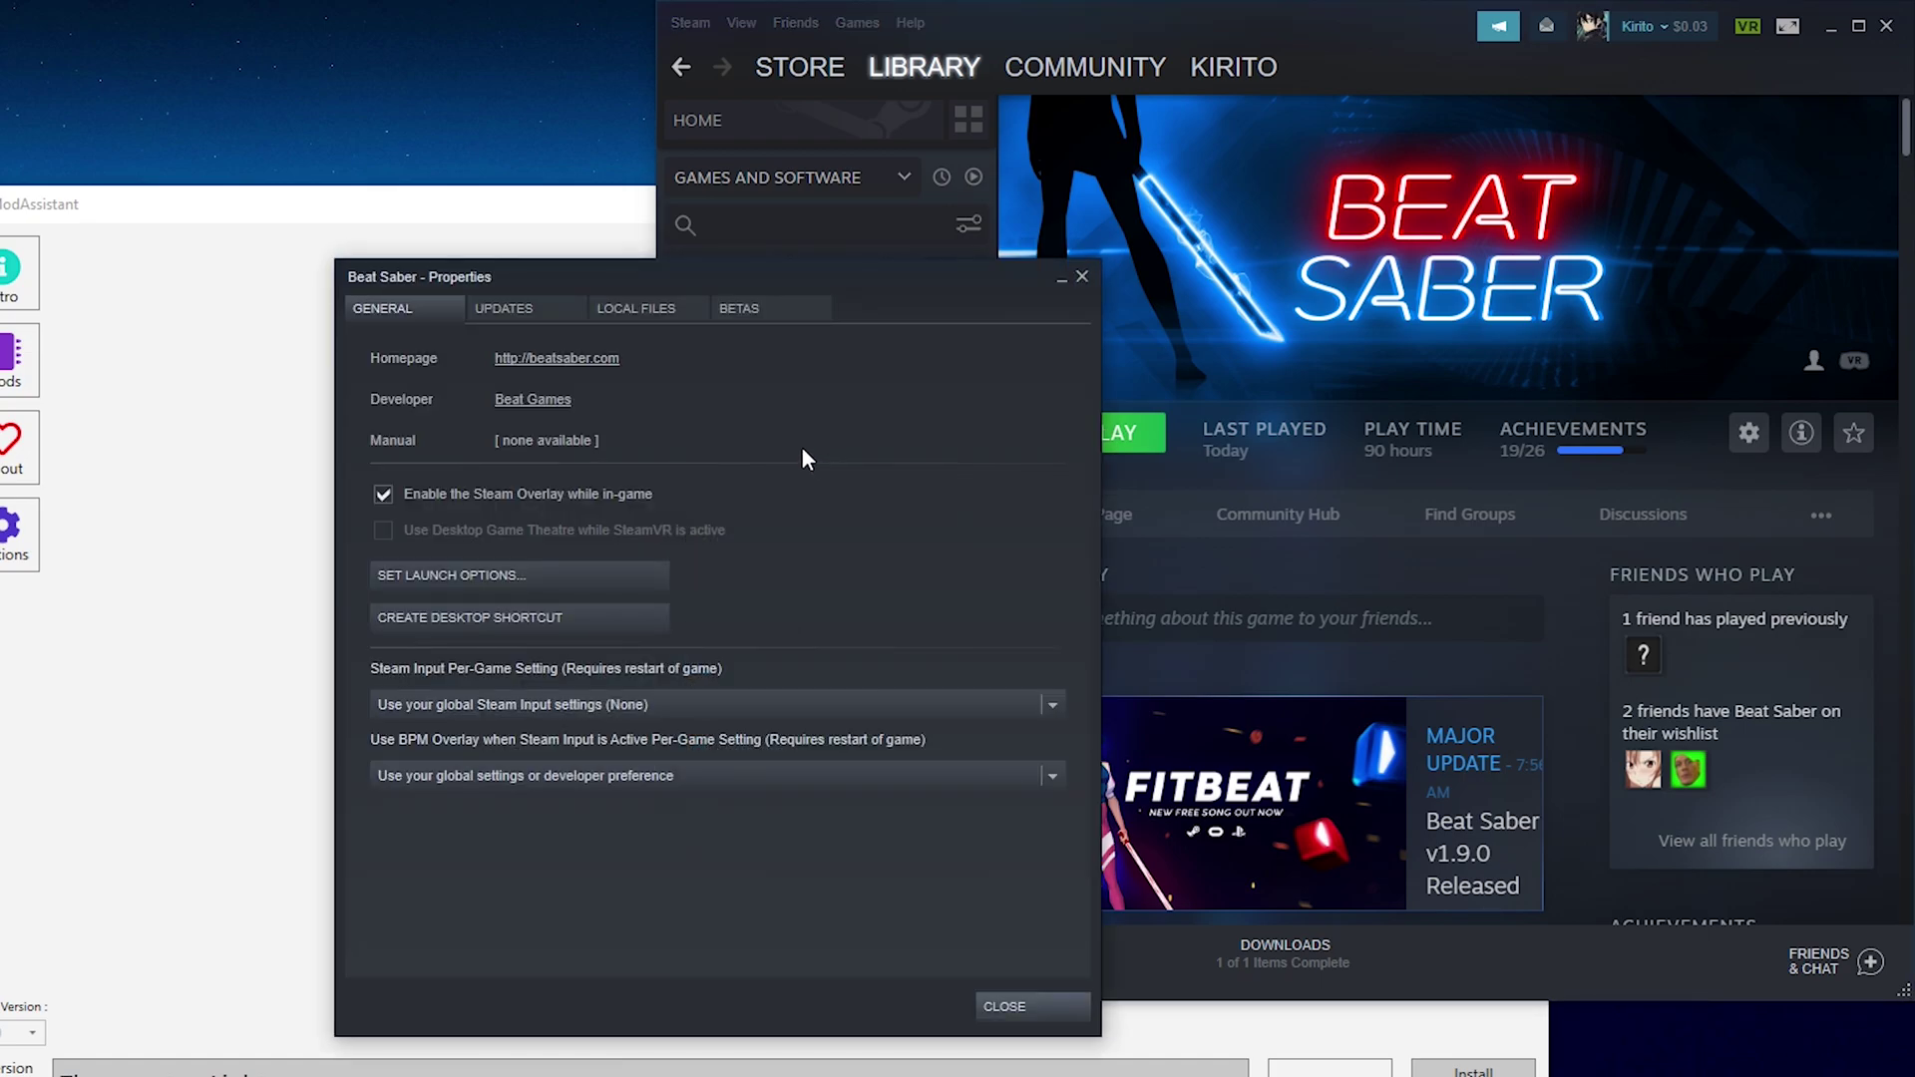
pyautogui.click(660, 310)
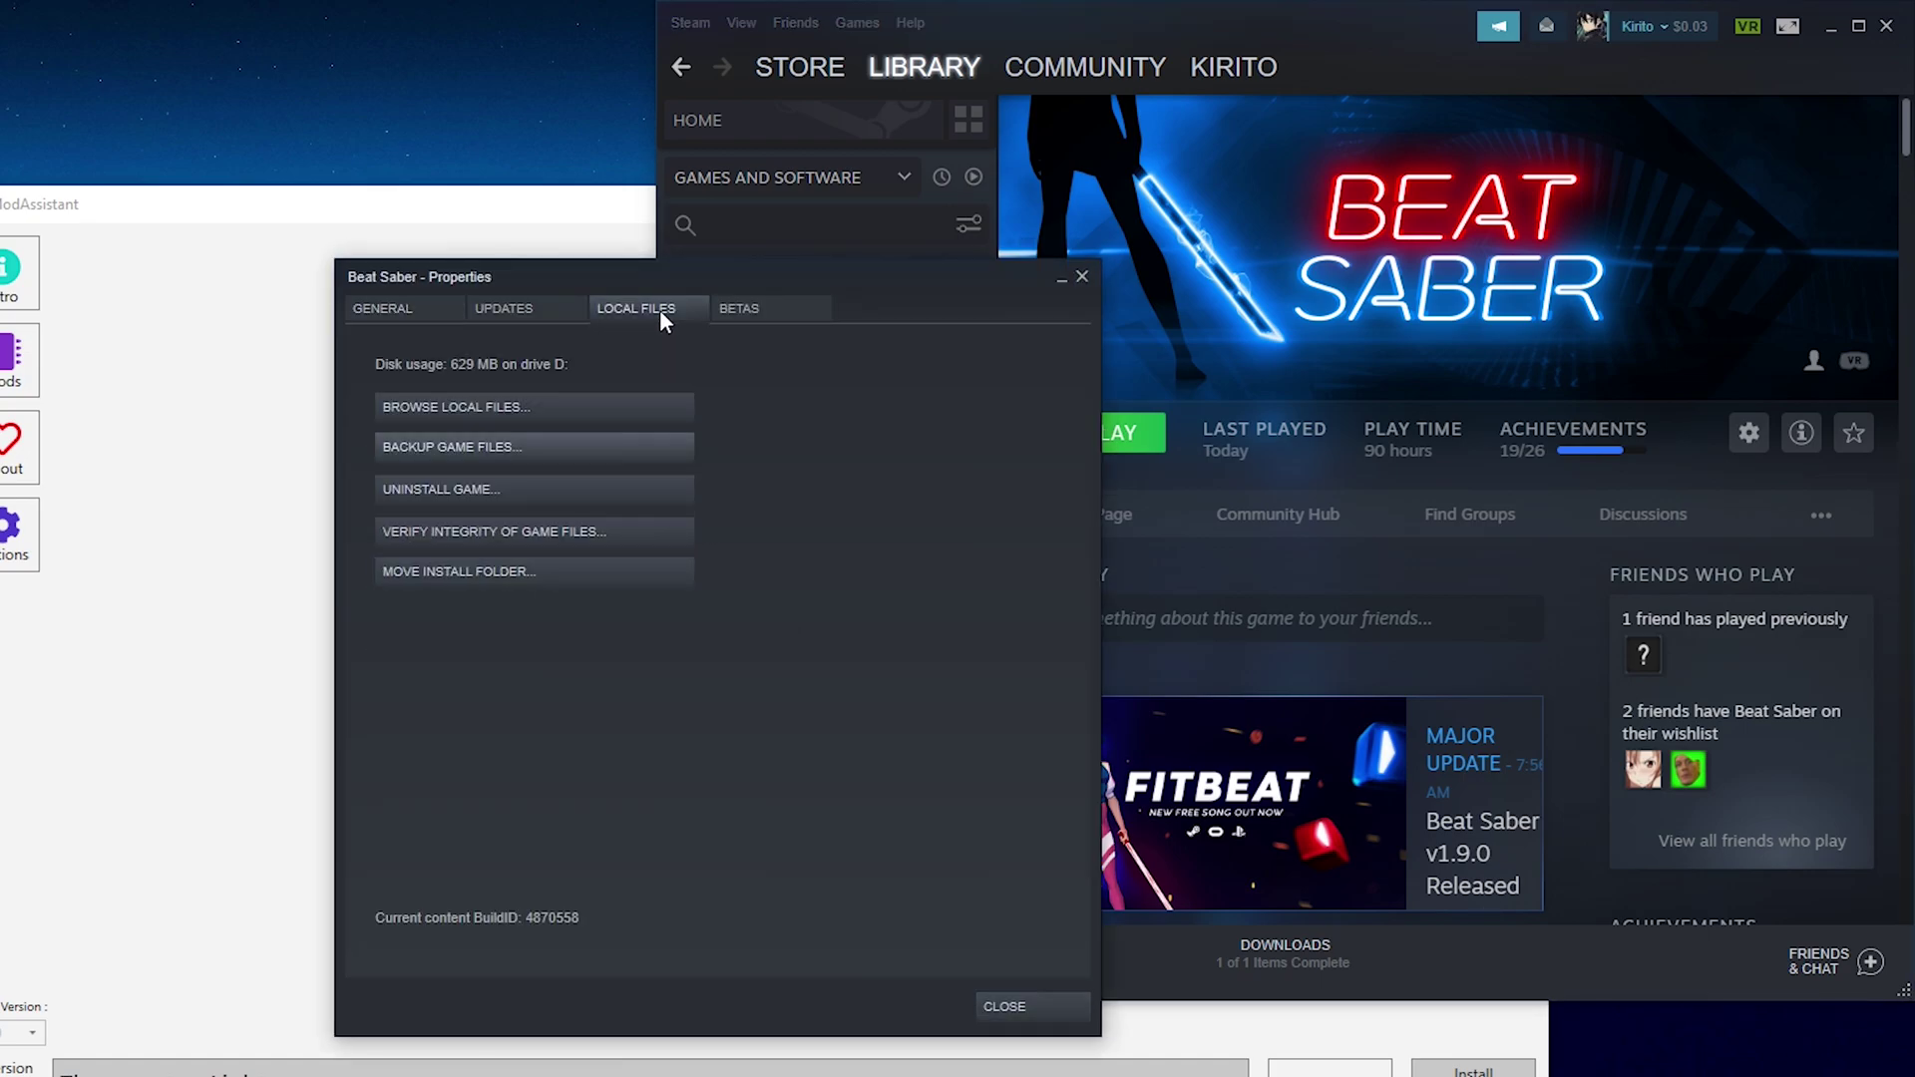
pyautogui.click(502, 405)
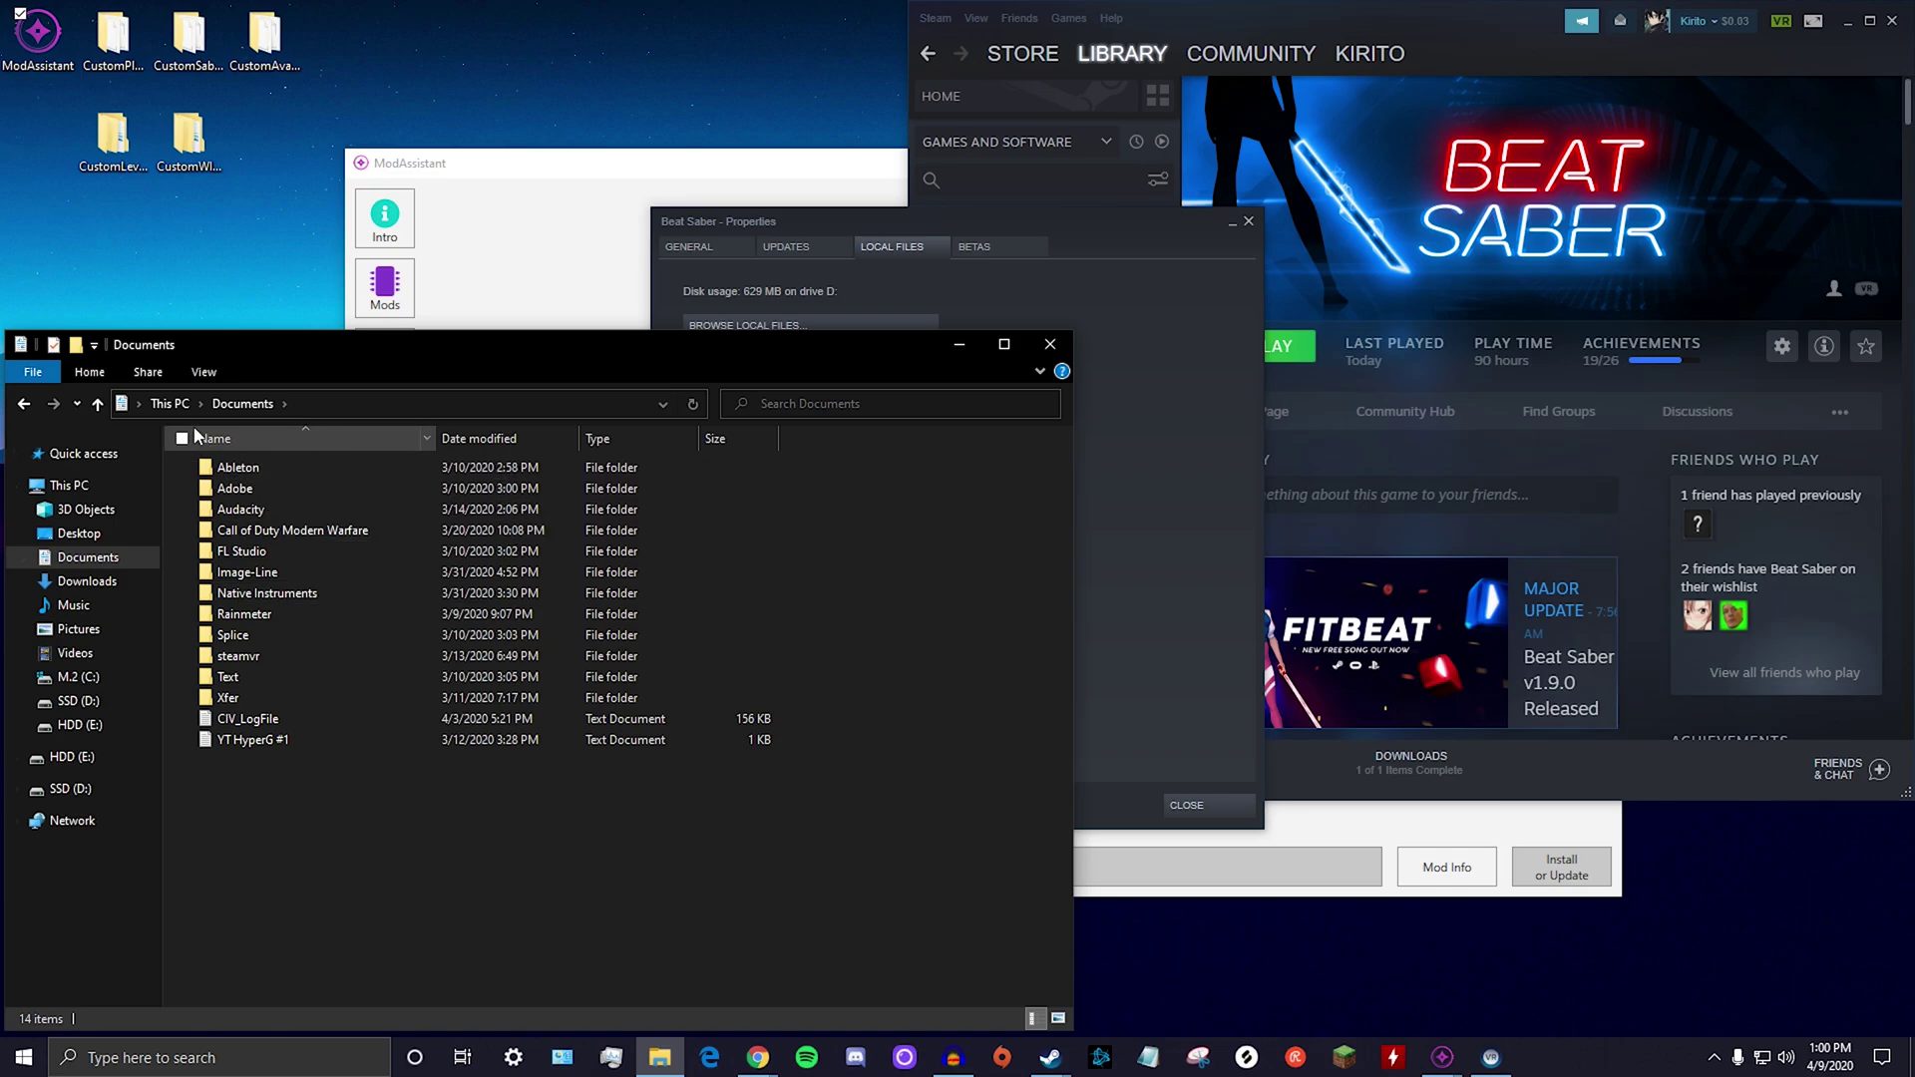
pyautogui.click(1191, 350)
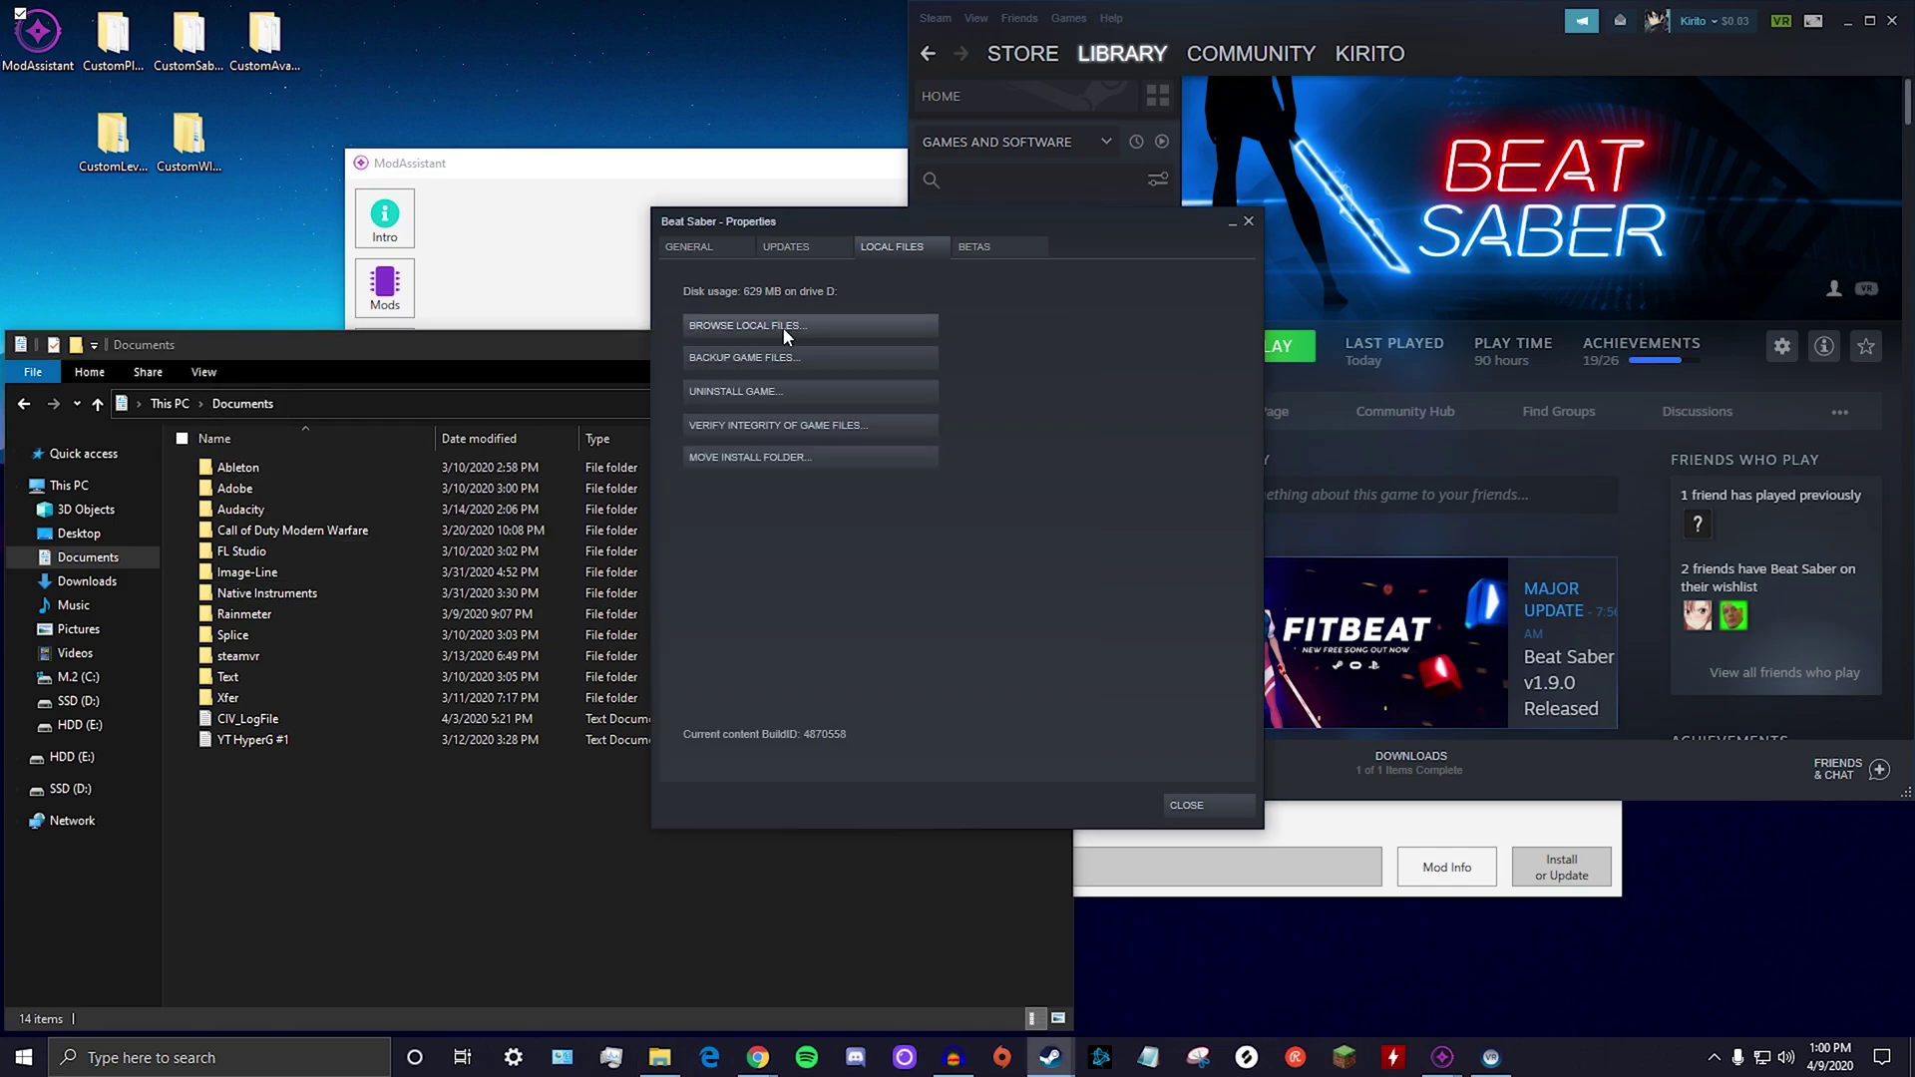
# Open the Beat Saber install folder and copy its address-bar path D:\Games\SteamLibrary\steamapps\common\Beat Saber.
pyautogui.click(782, 327)
pyautogui.moveTo(519, 15); pyautogui.dragTo(518, 164)
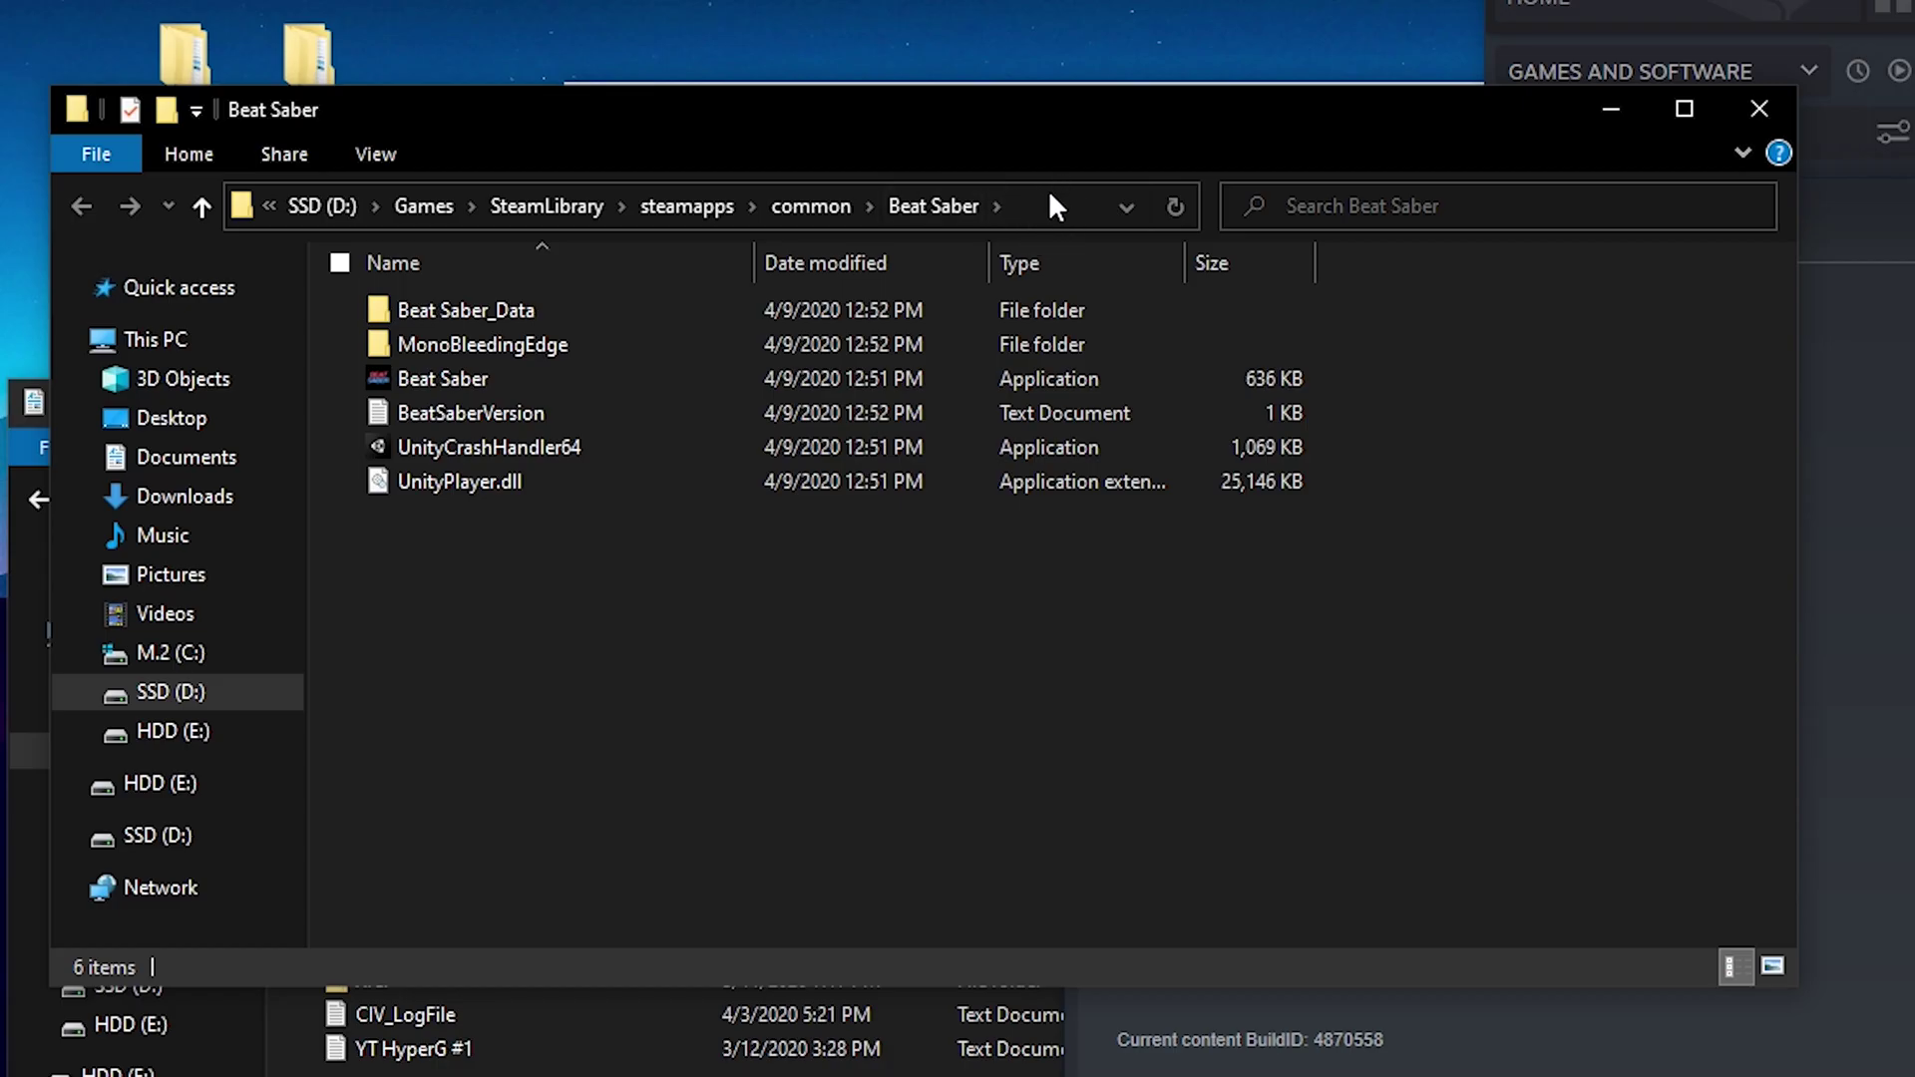
pyautogui.click(632, 226)
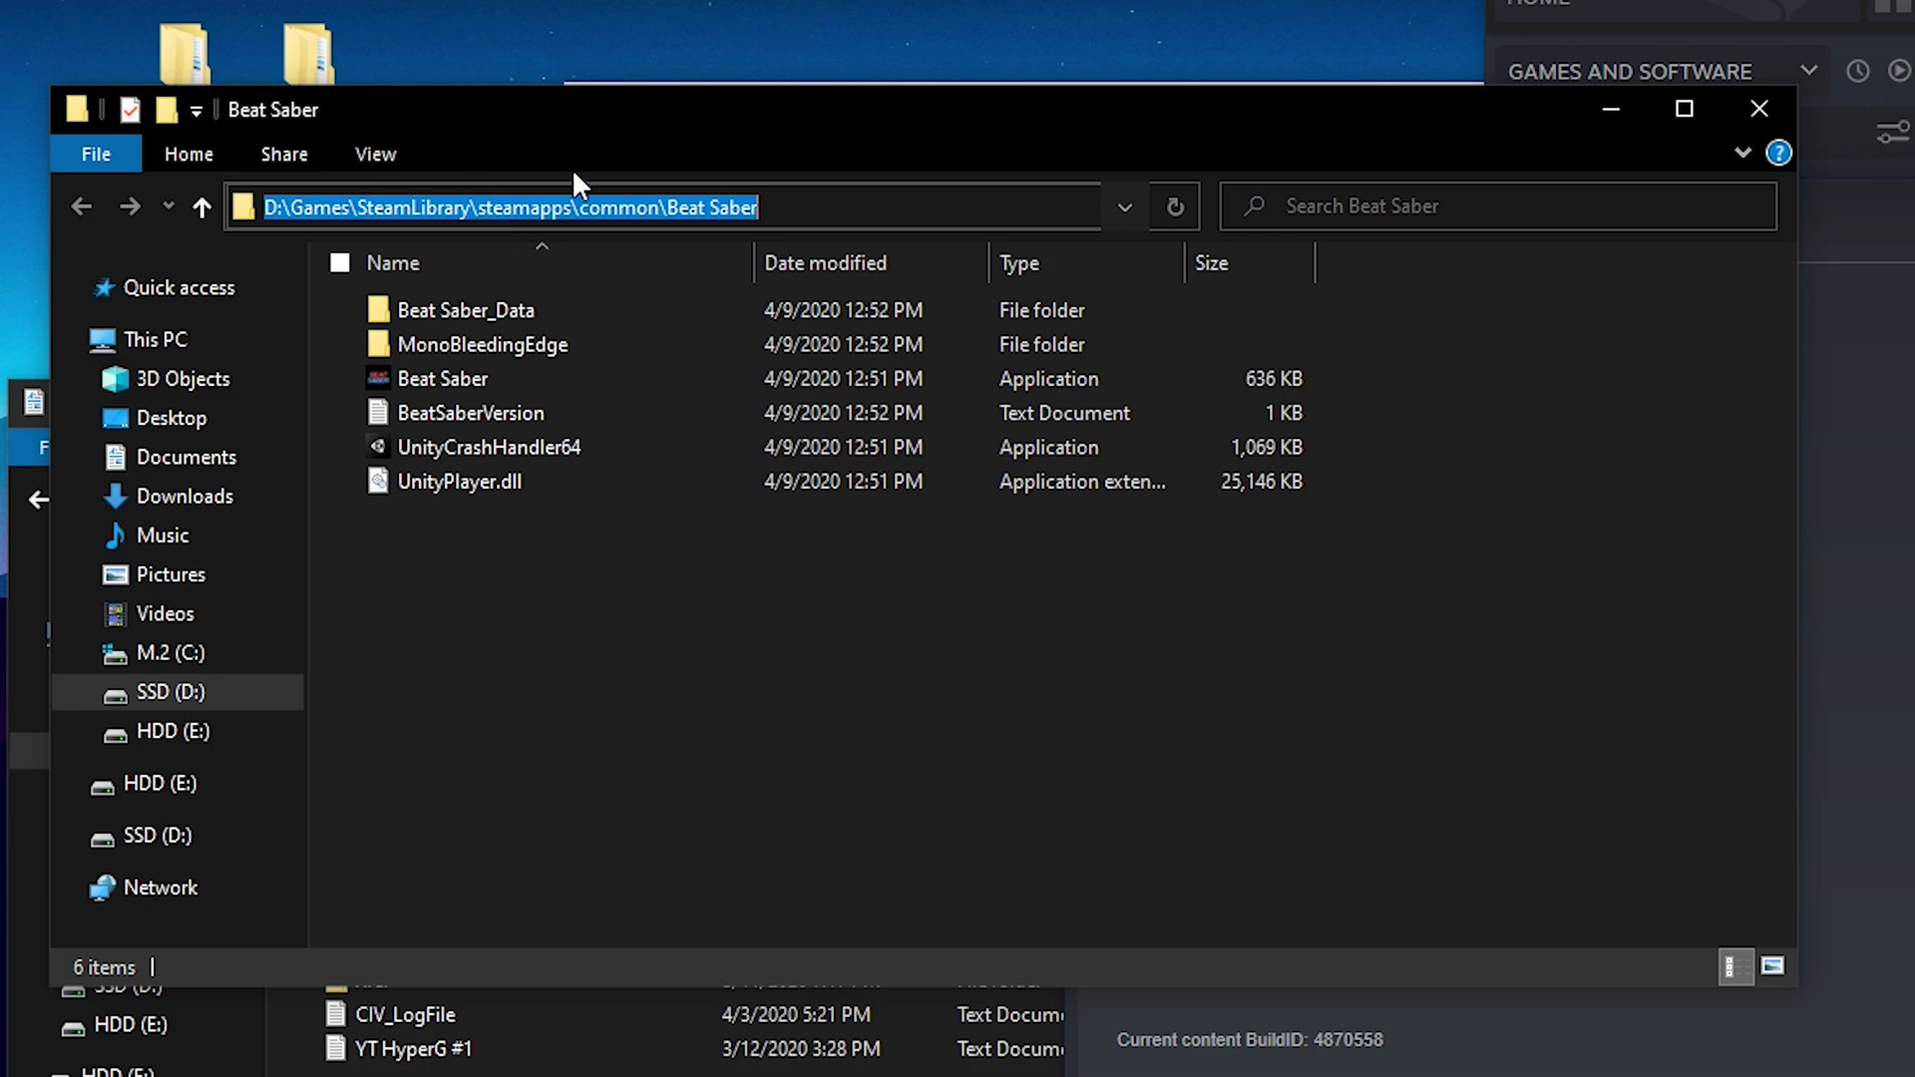
pyautogui.rightClick(584, 212)
# Verify Mod Assistant's install folder opens D:\Games\SteamLibrary\steamapps\common\Beat Saber, leaving it unchanged.
pyautogui.click(680, 315)
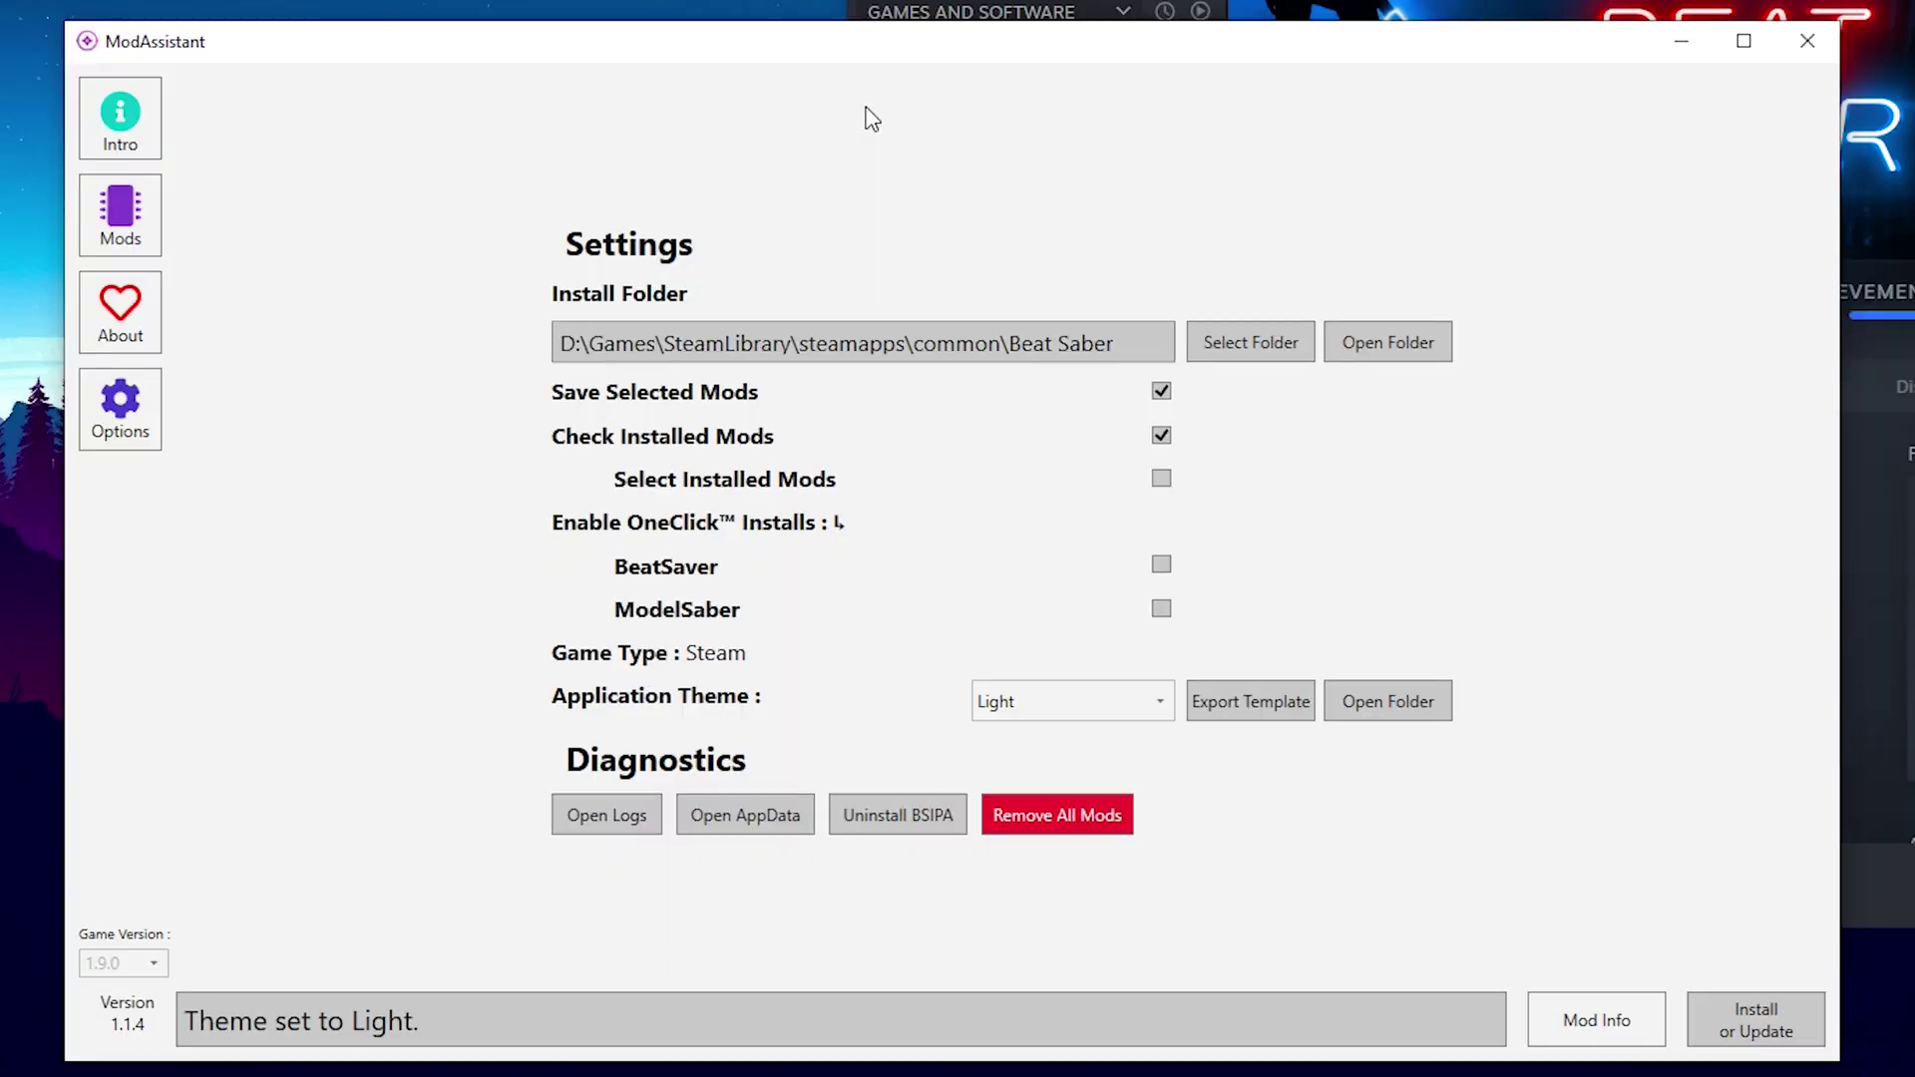
pyautogui.click(1376, 349)
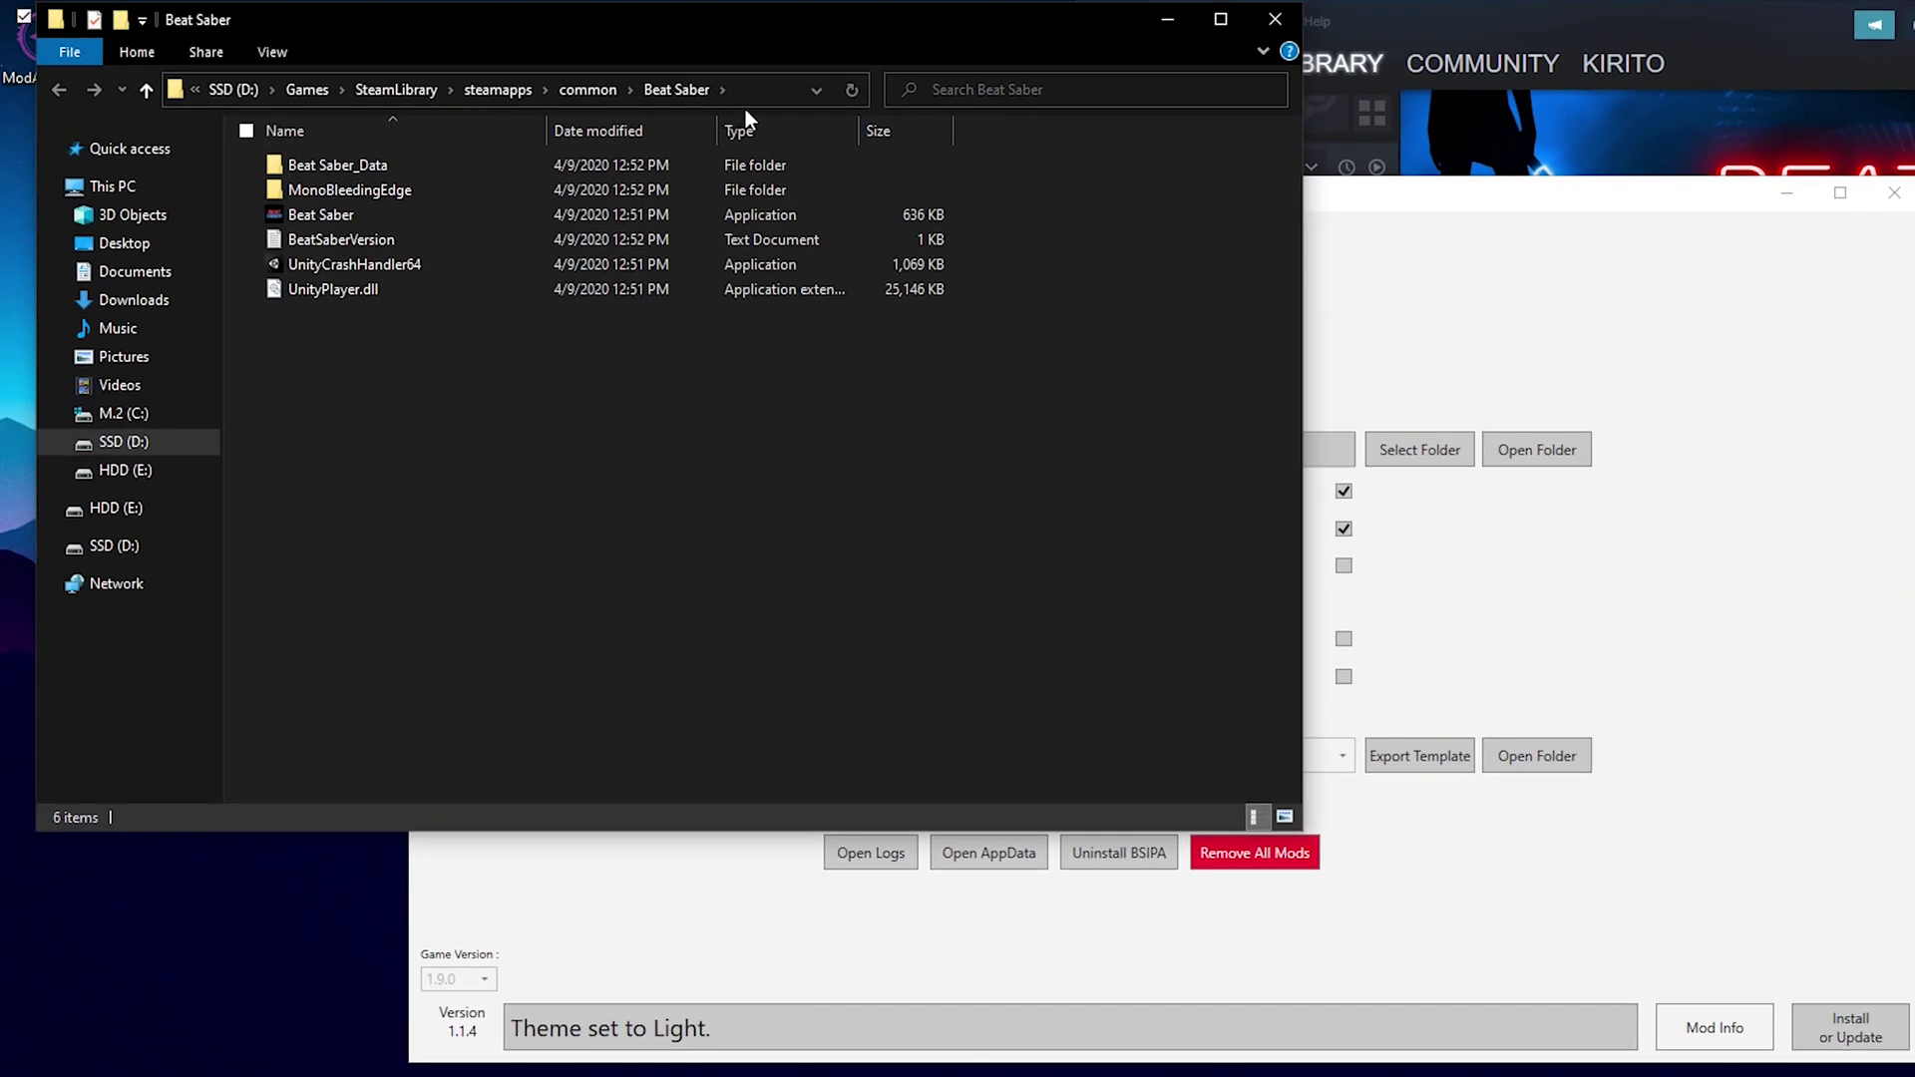
pyautogui.click(764, 90)
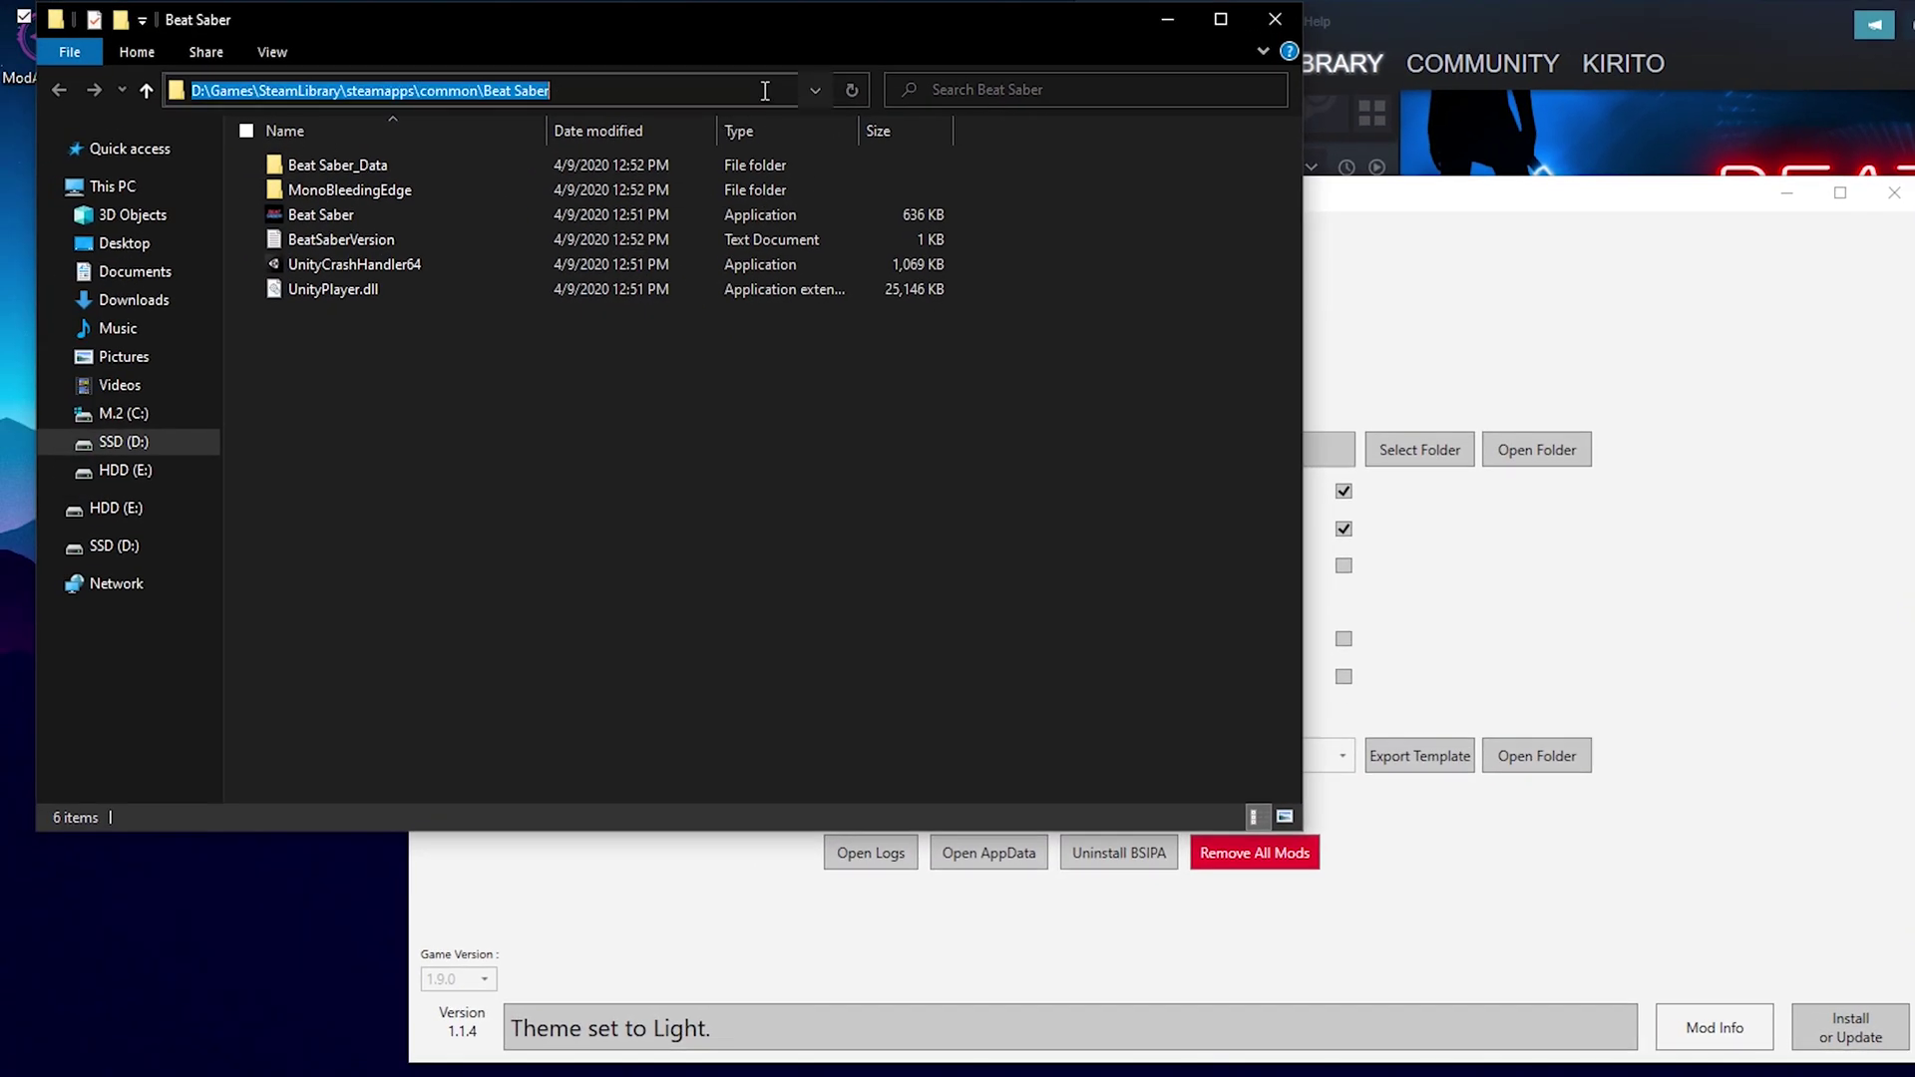
pyautogui.click(764, 91)
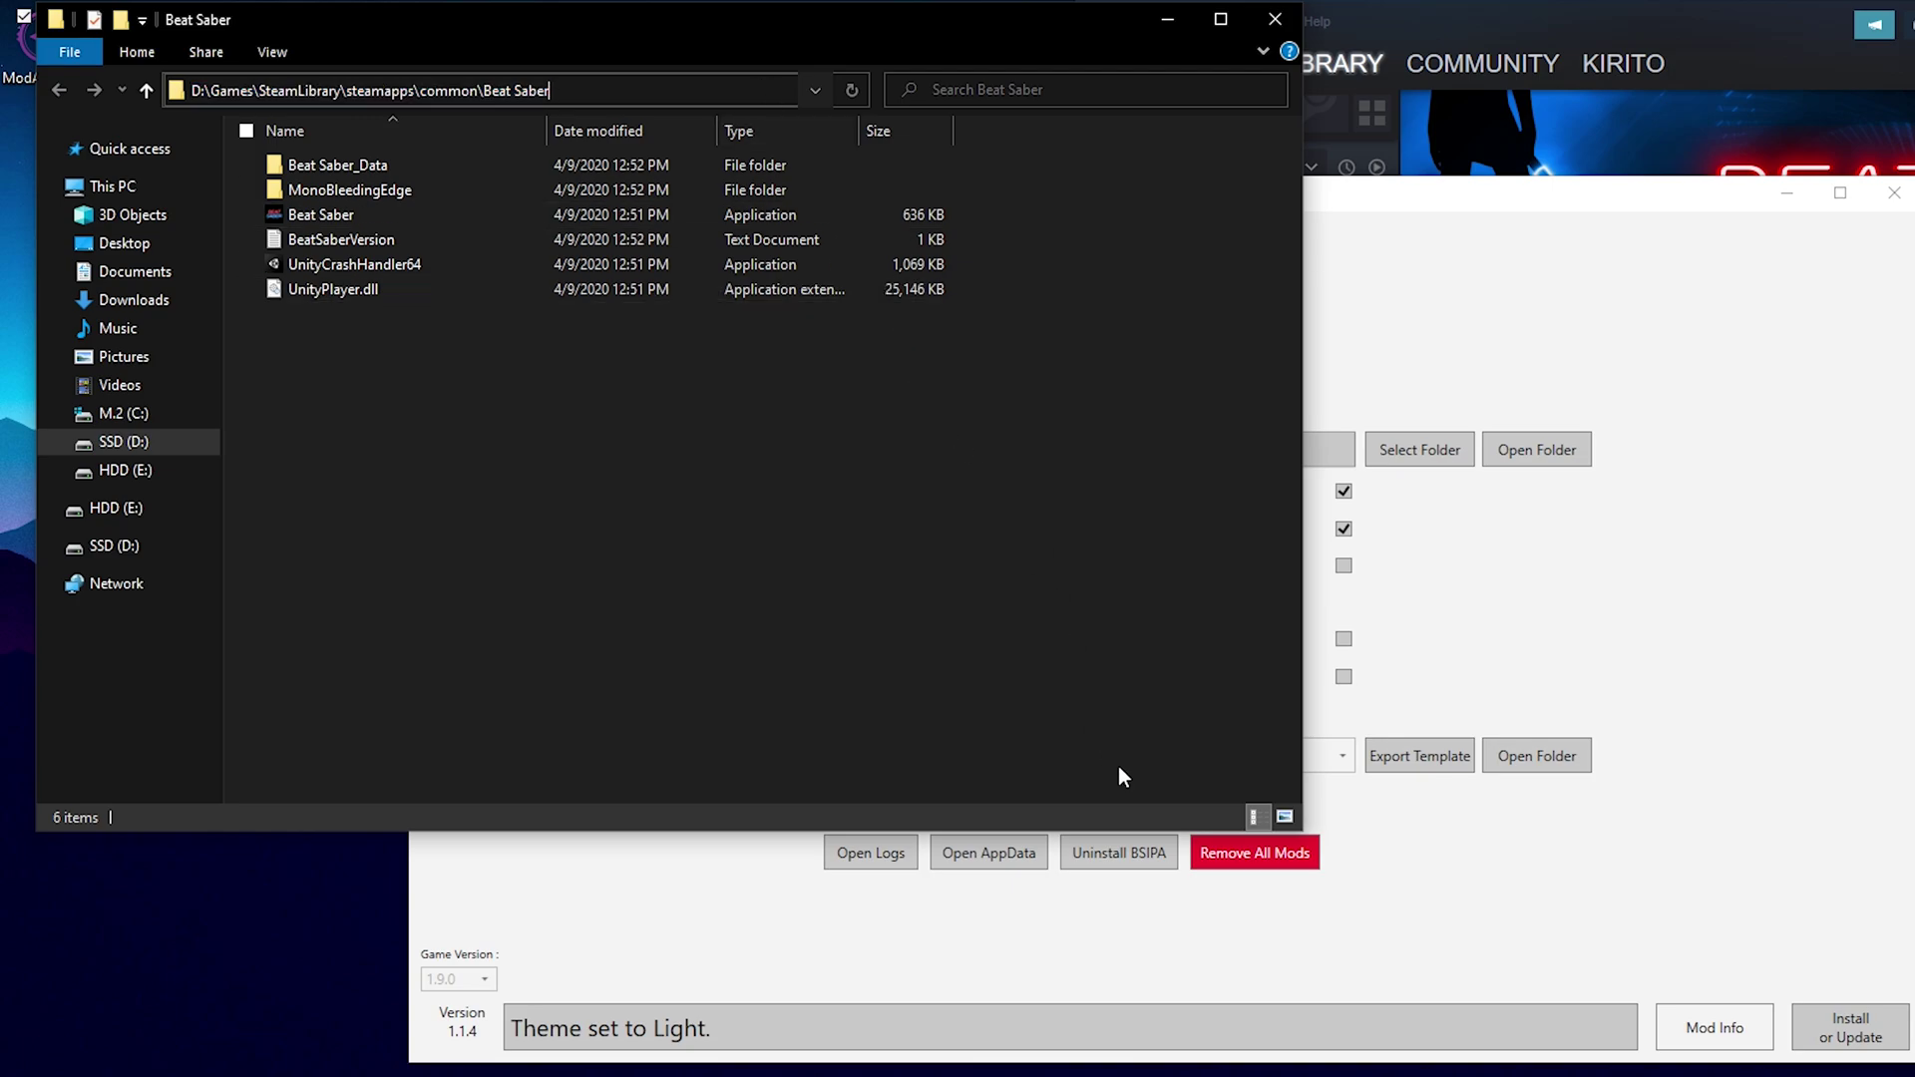
pyautogui.click(1278, 16)
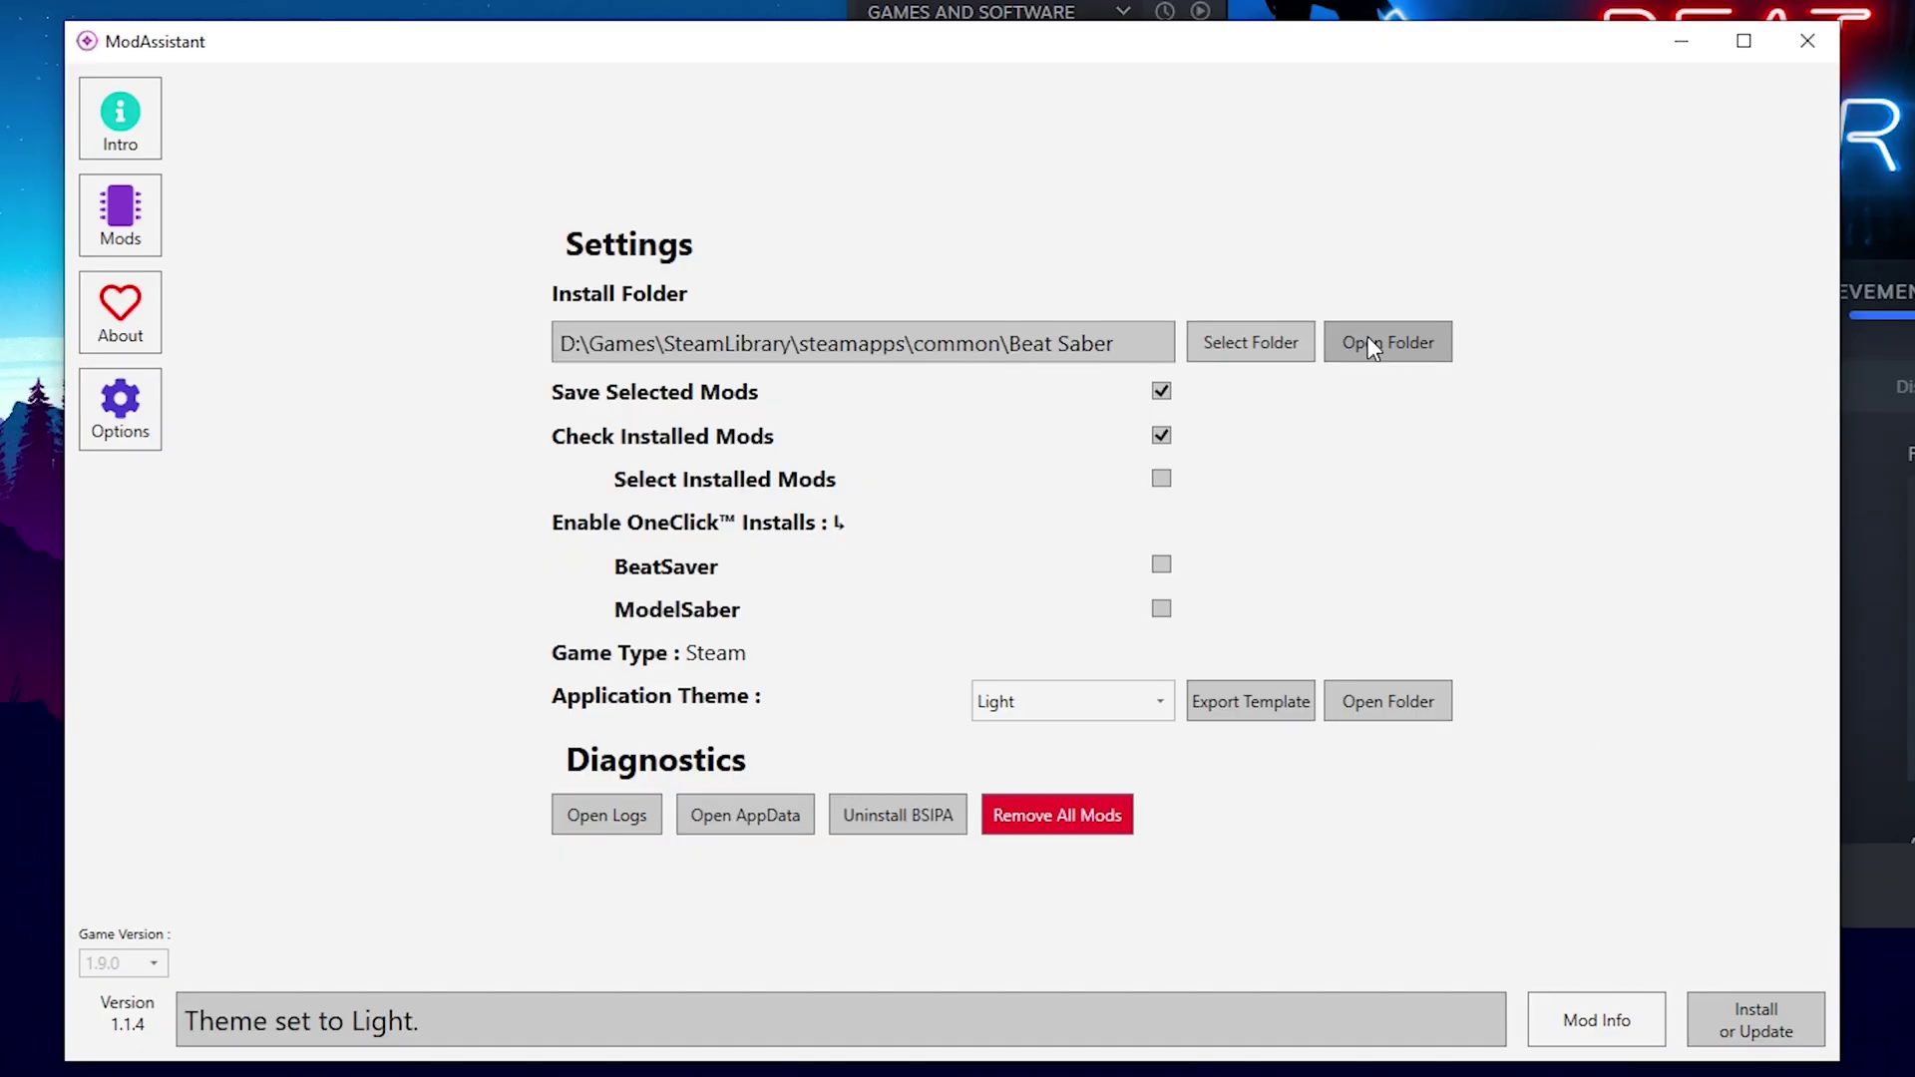
pyautogui.click(1252, 340)
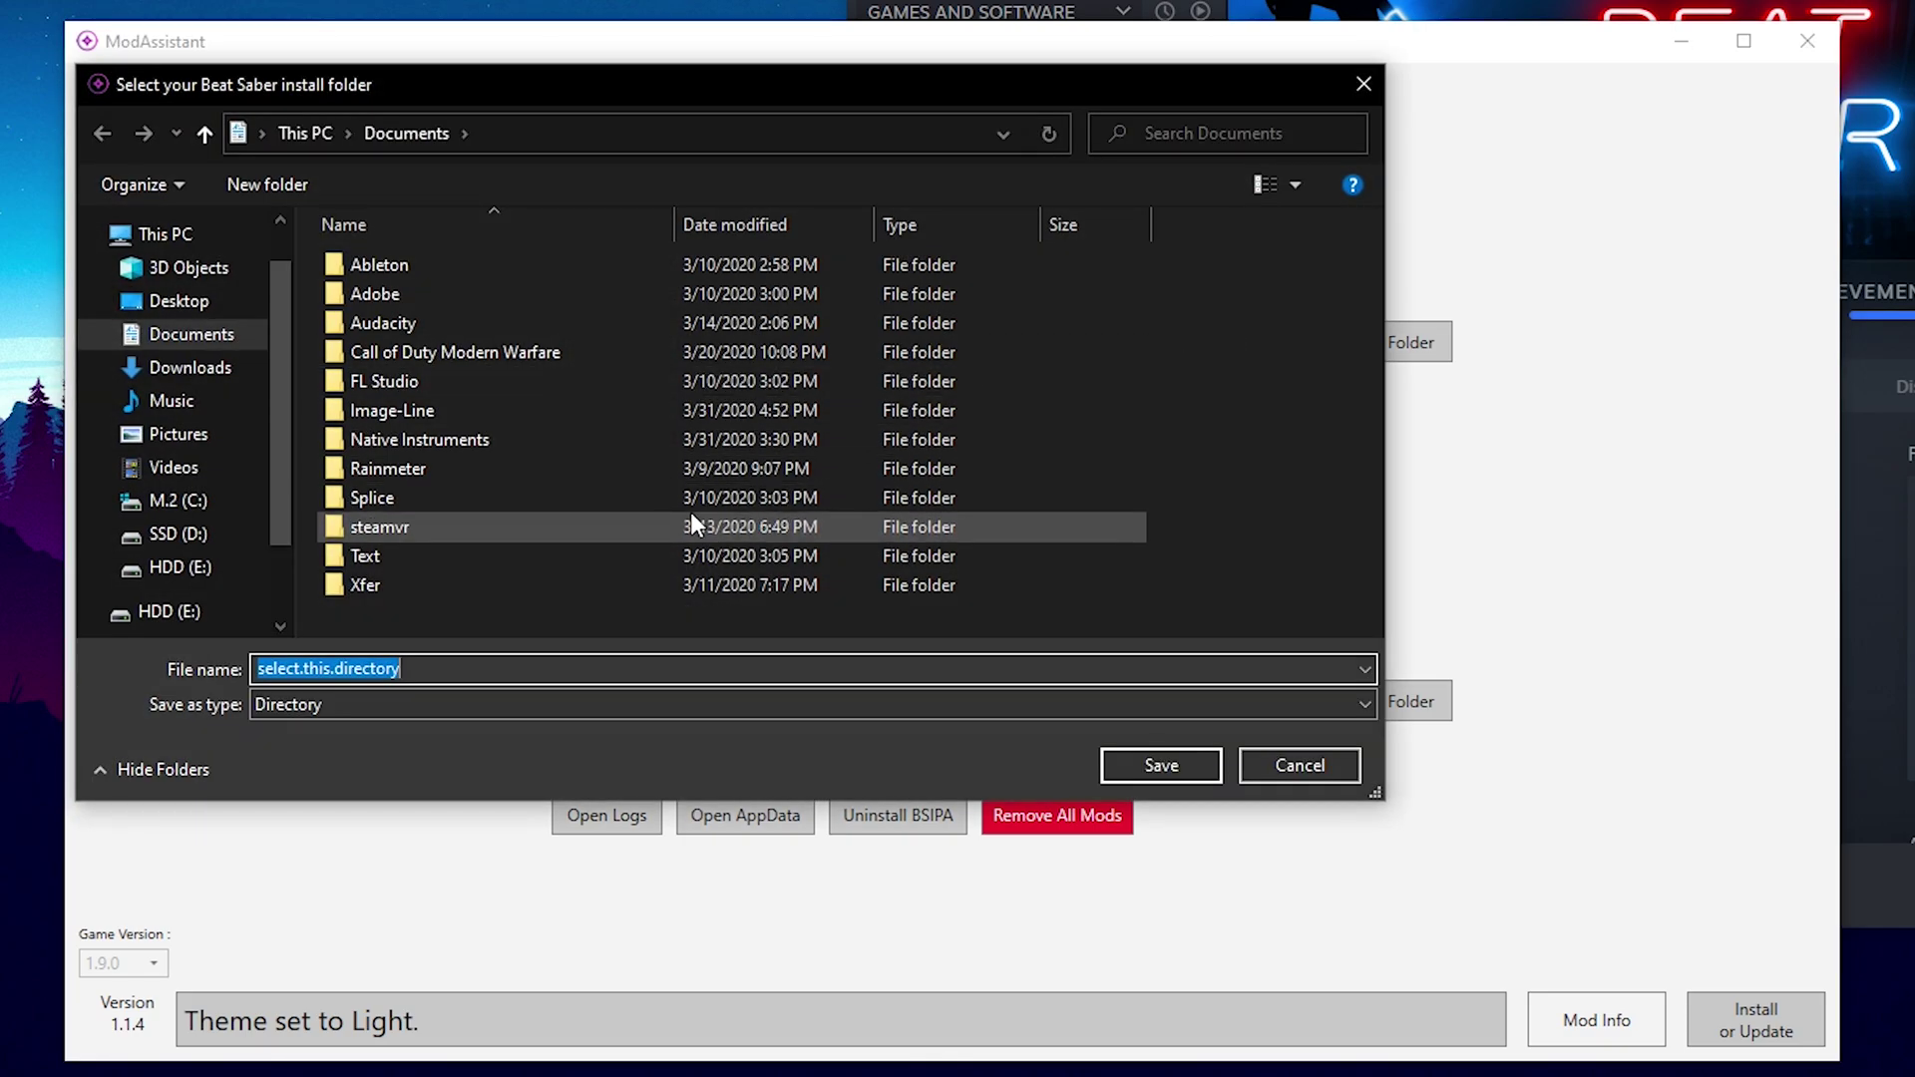
pyautogui.click(1296, 772)
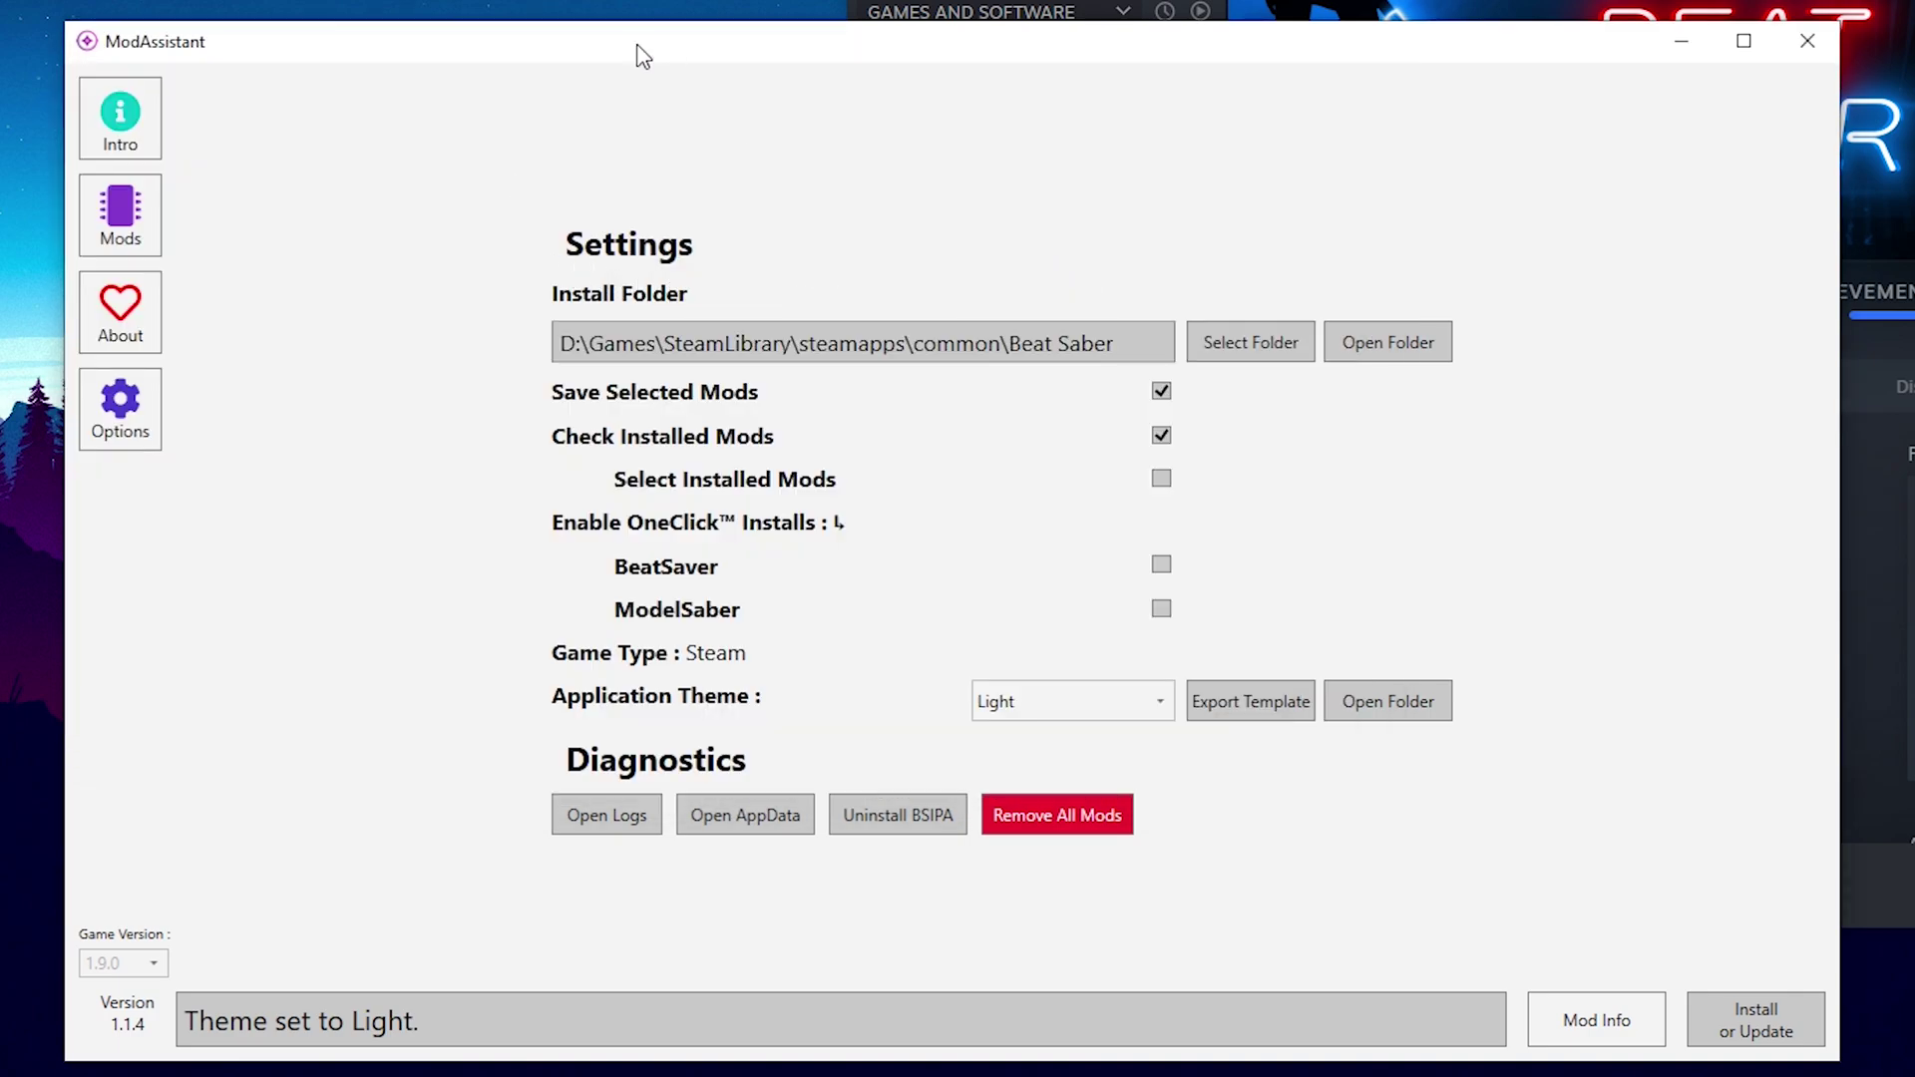
# Go to the Mods list and scroll through it to find PlaylistLoaderLite in the Core section.
pyautogui.click(140, 199)
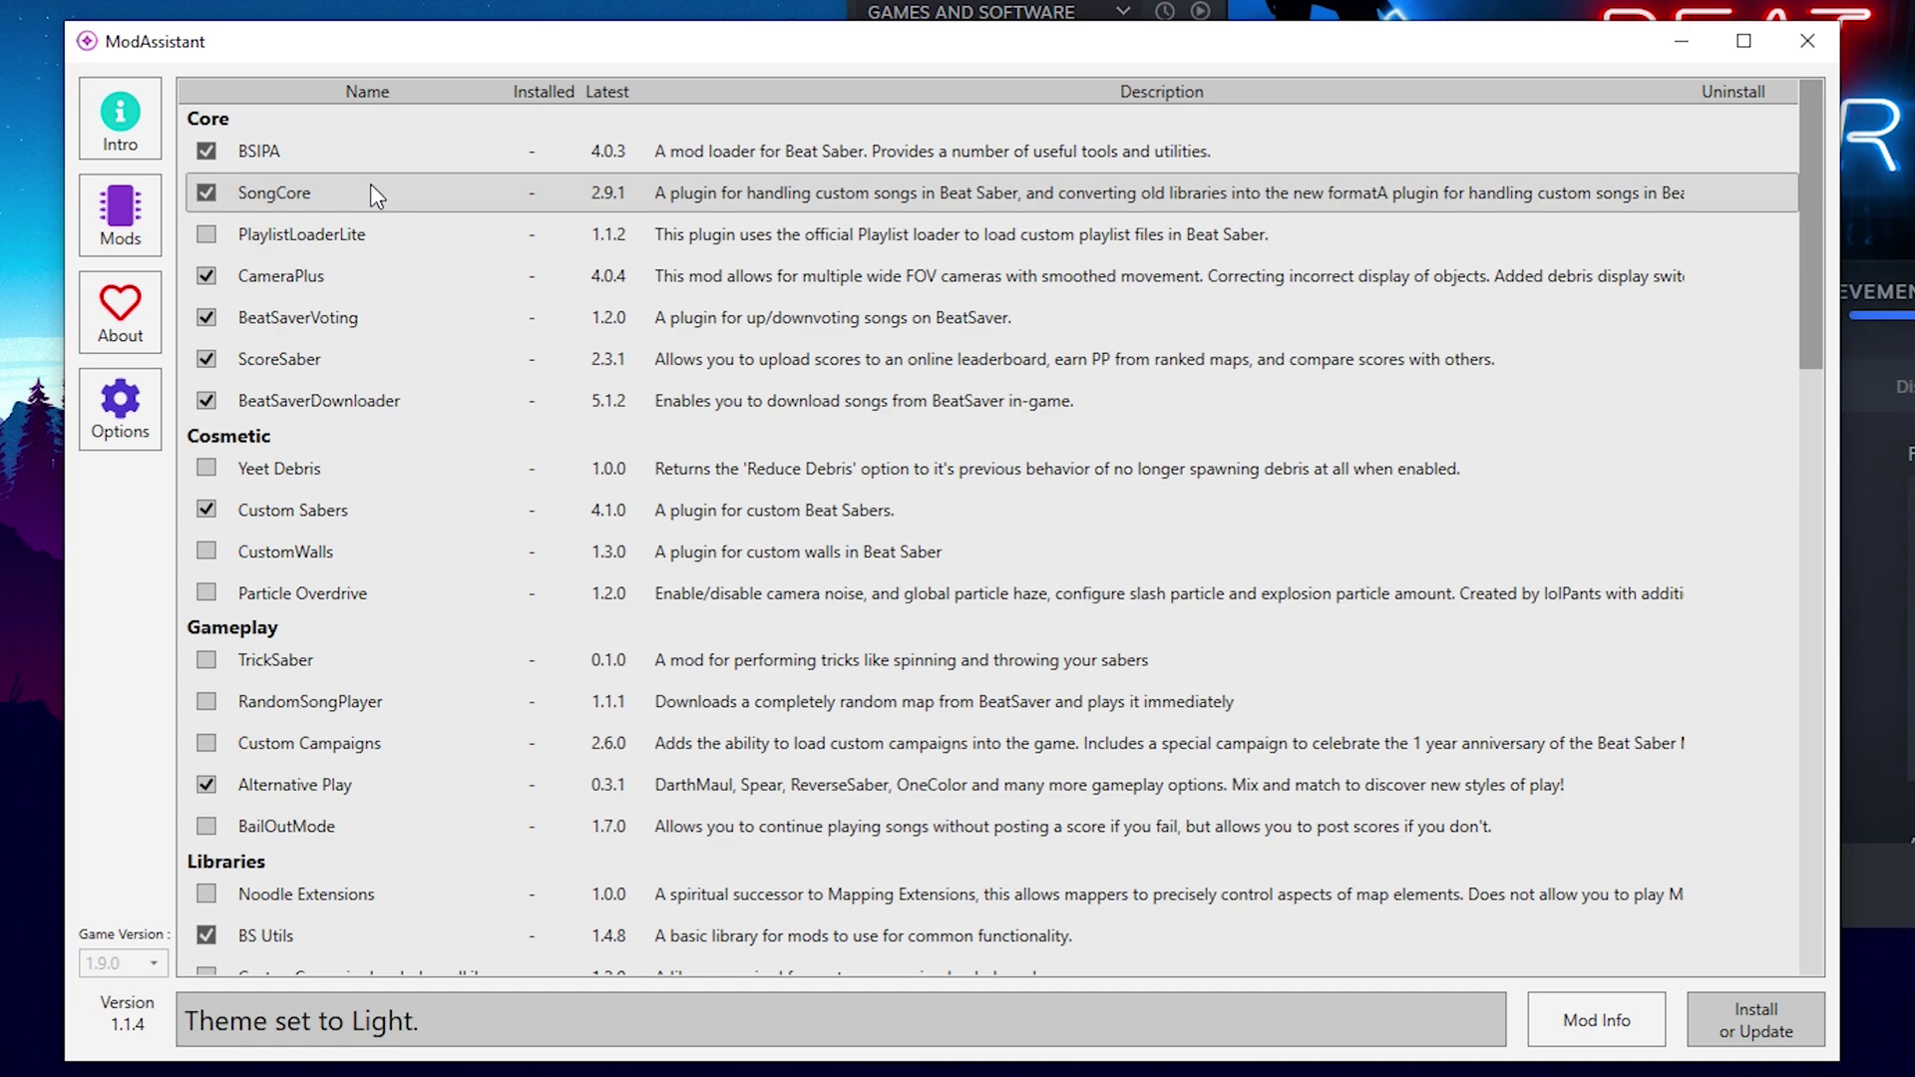
pyautogui.scroll(-5, 369, 183)
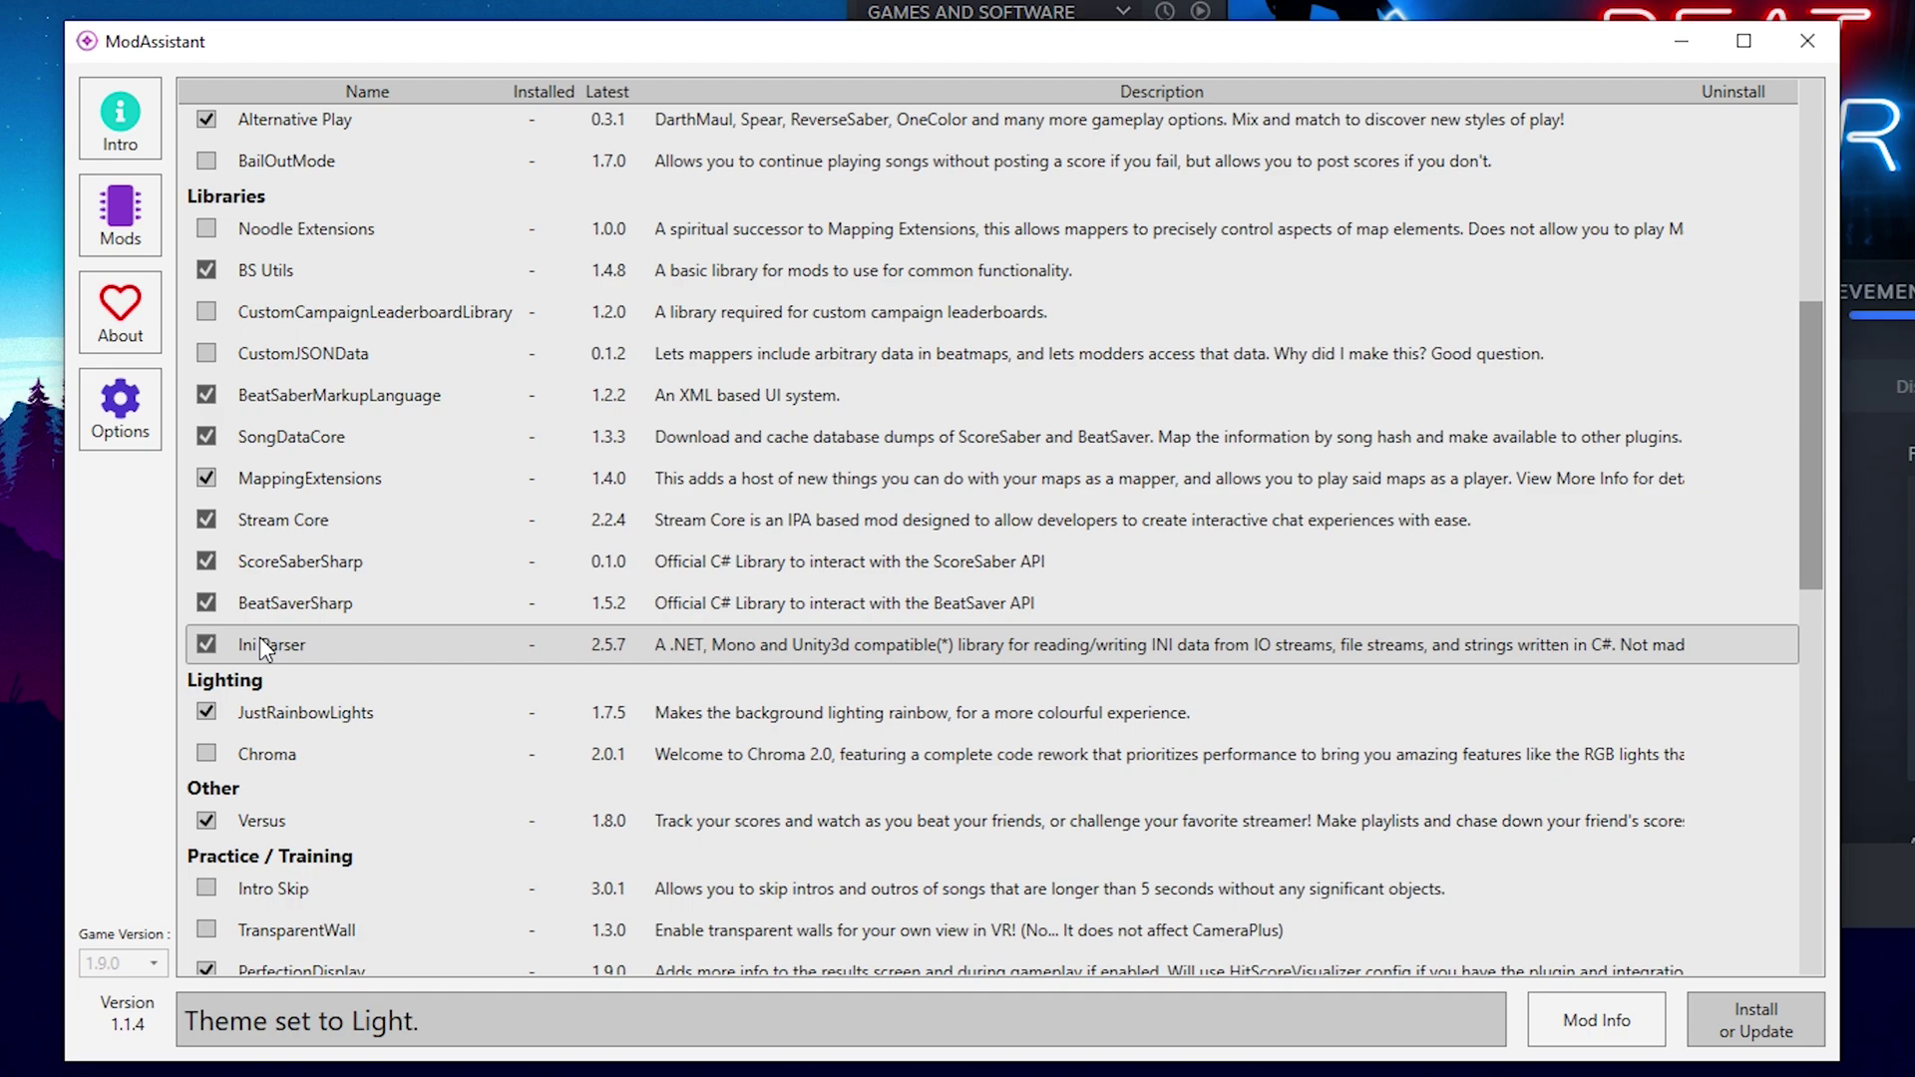
pyautogui.scroll(5, 595, 551)
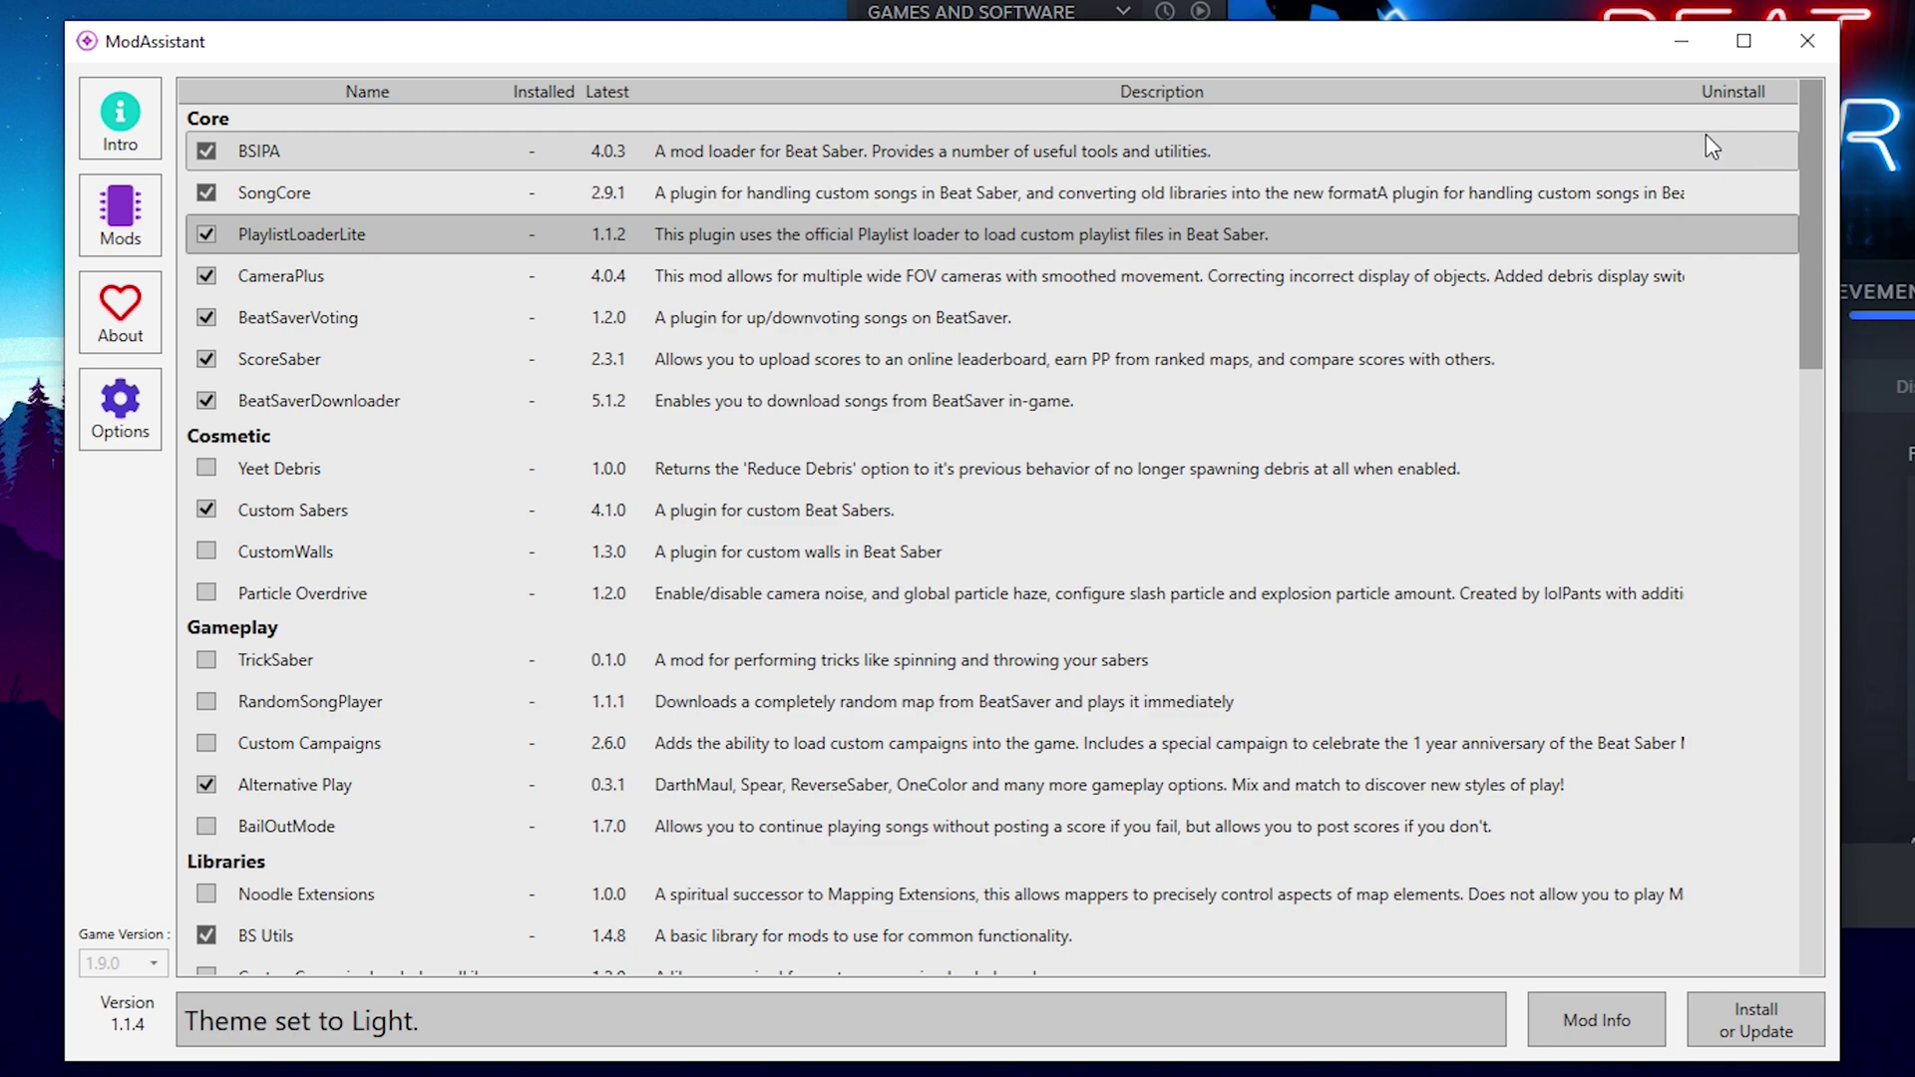
# Install the ticked mods, giving BSIPA 4.0.3, SongCore 2.9.1 and Custom Sabers 4.1.0.
pyautogui.click(555, 146)
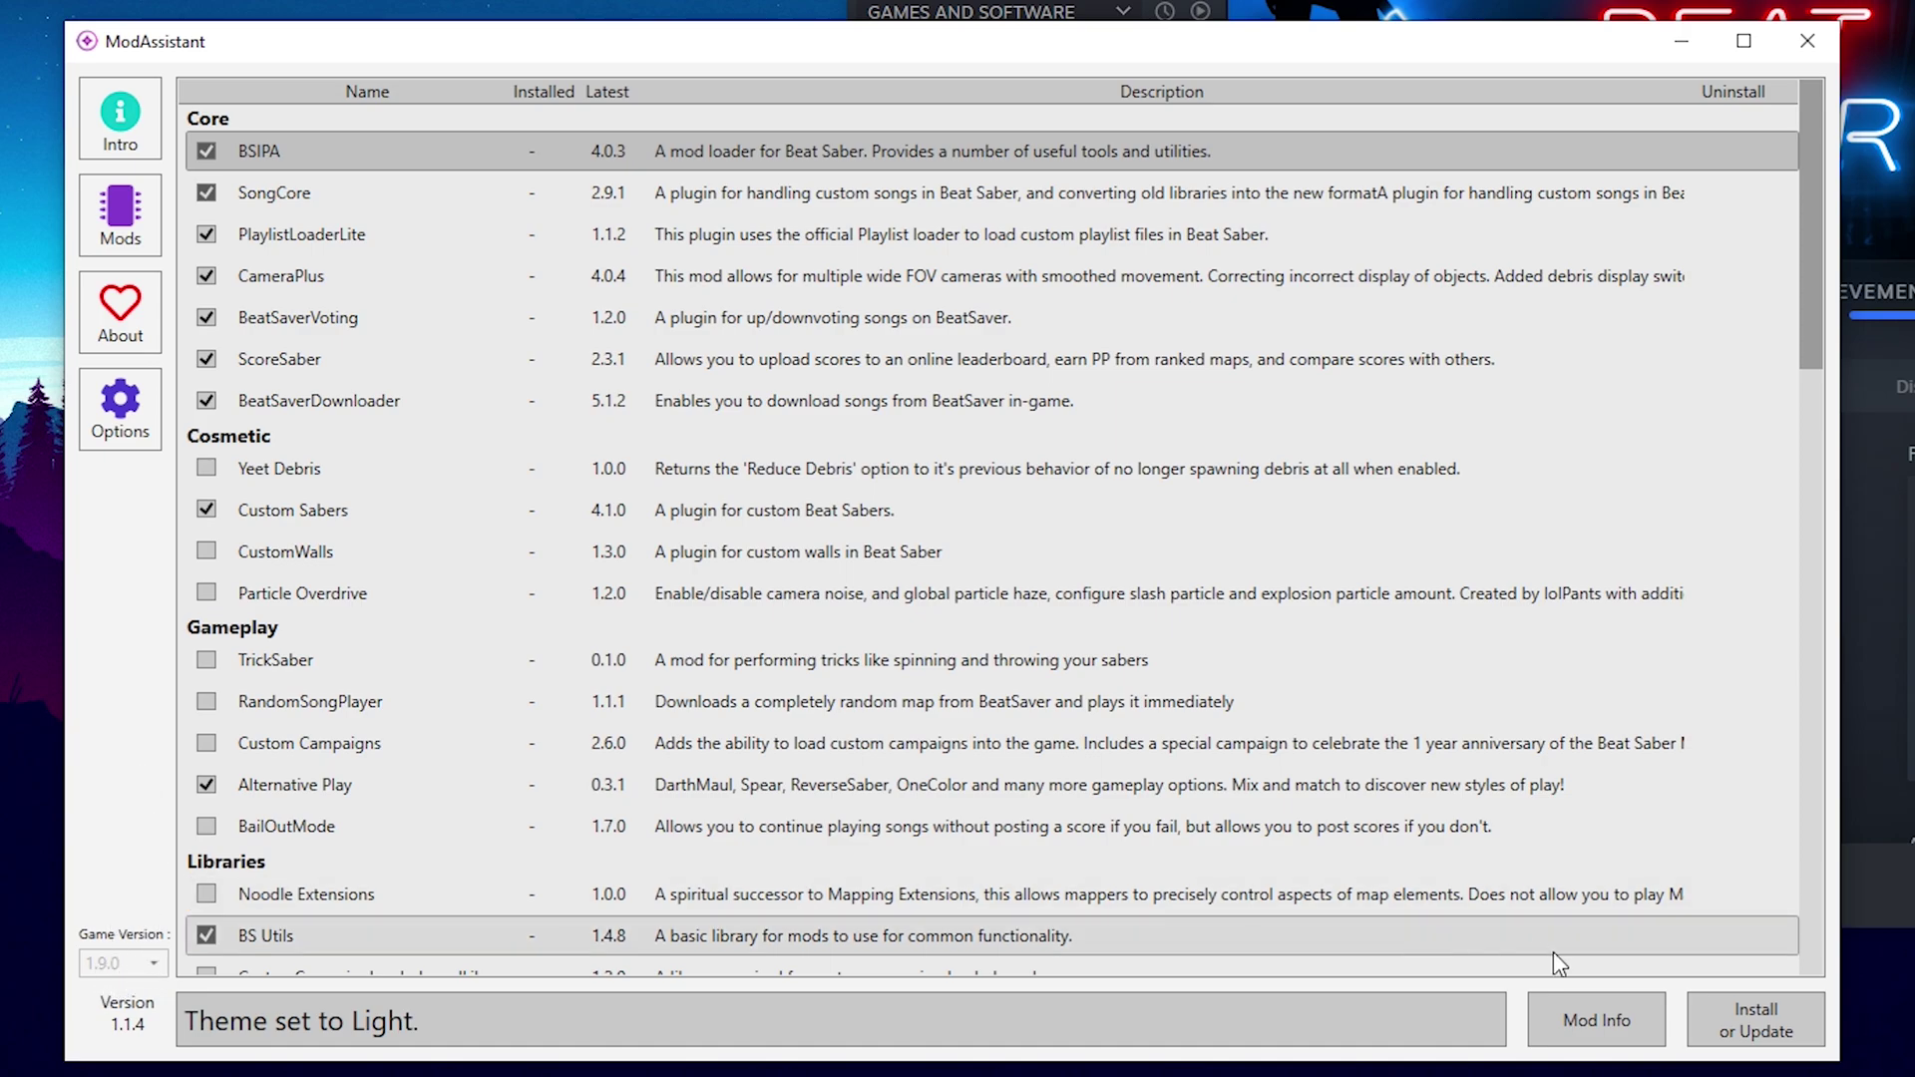
pyautogui.click(1767, 1027)
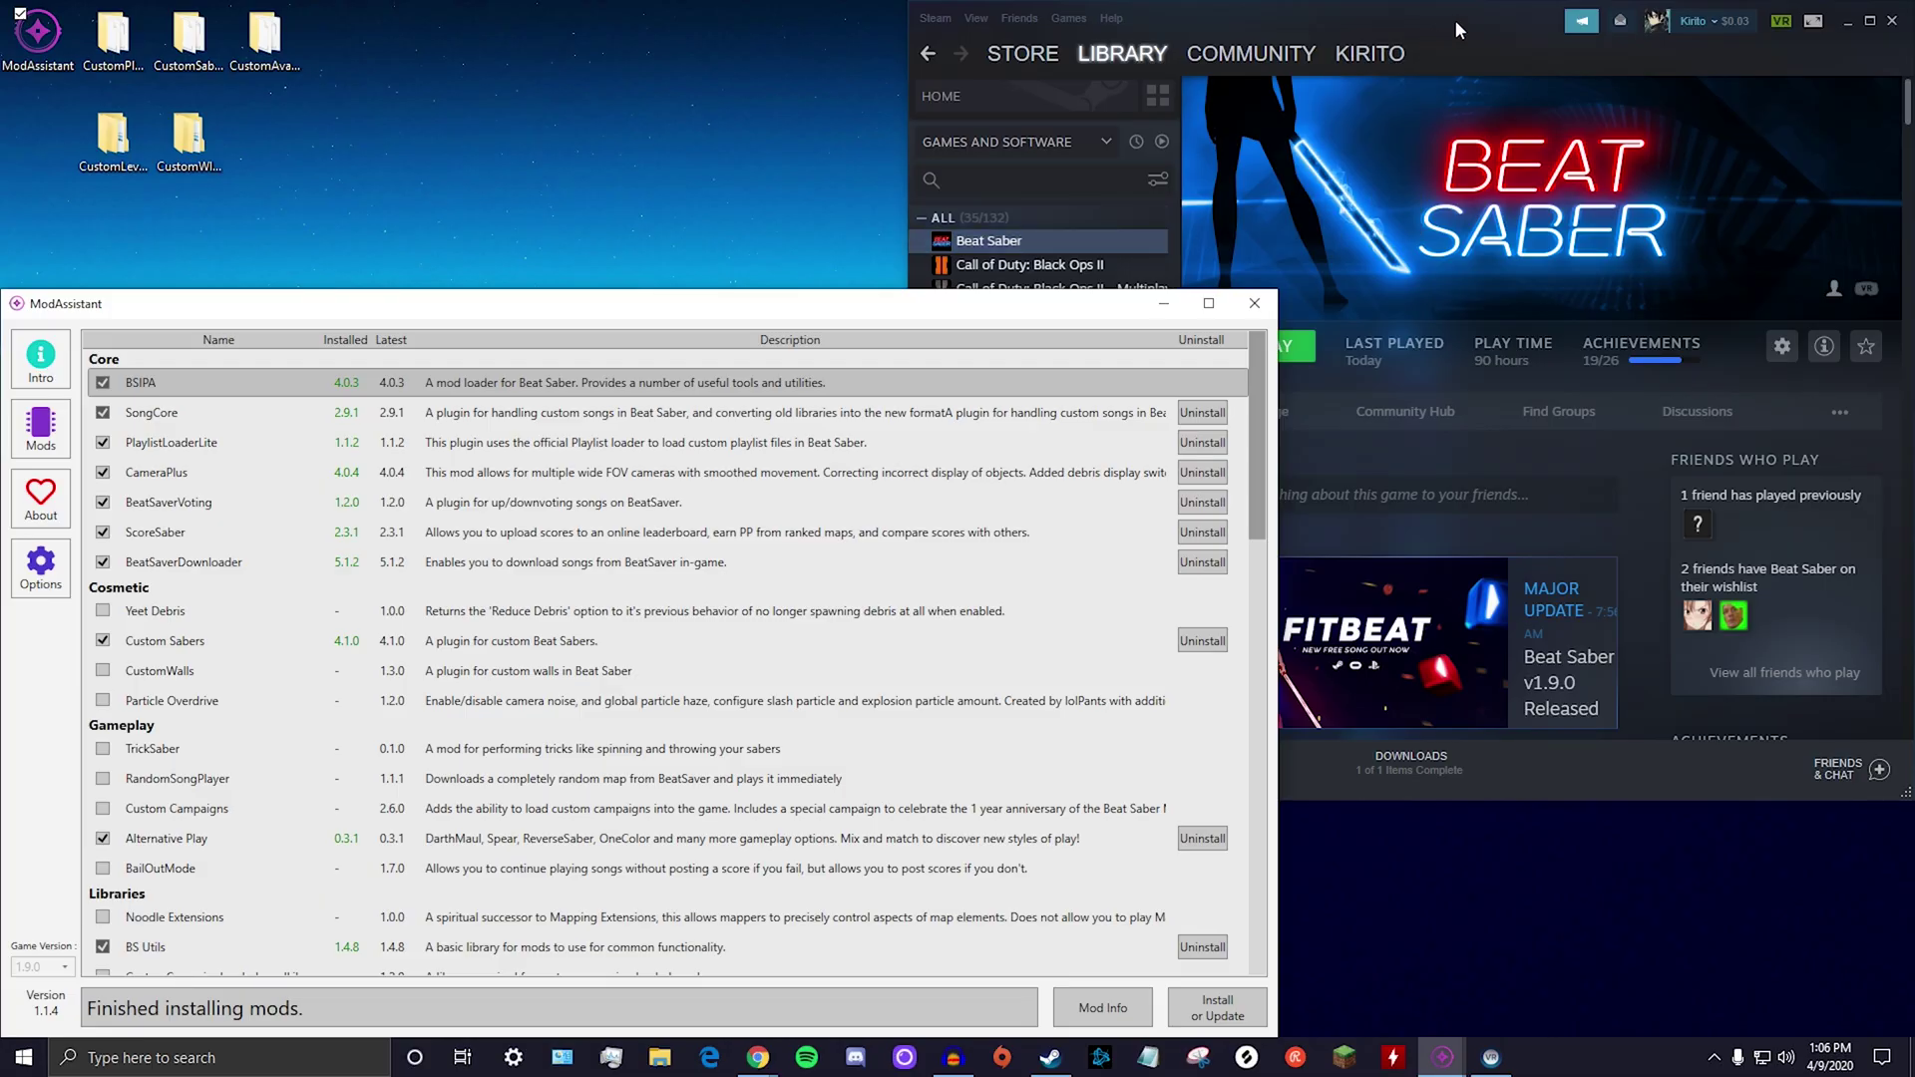
# Launch Beat Saber from a maximized Steam and check the in-game Mods tab lists Custom Saber, Counters+, More Songs.
pyautogui.doubleClick(1454, 20)
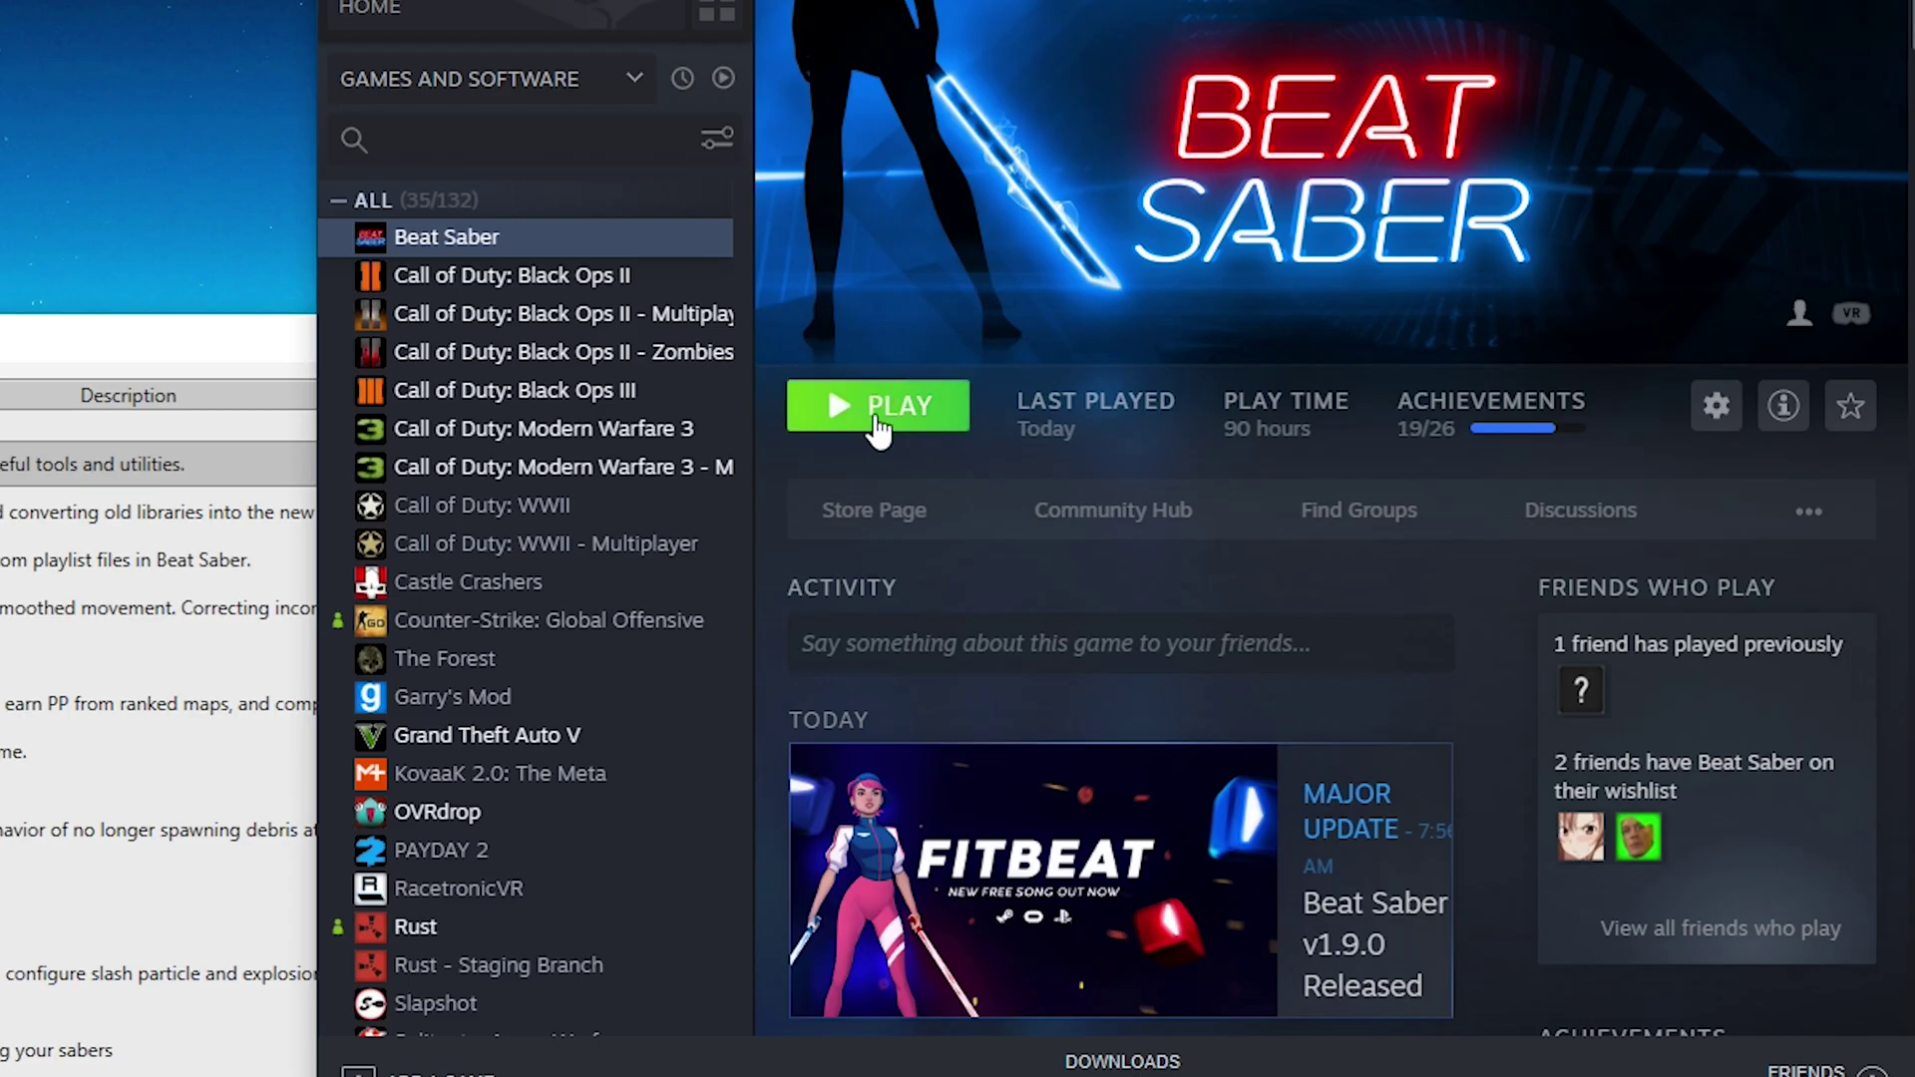
pyautogui.click(870, 407)
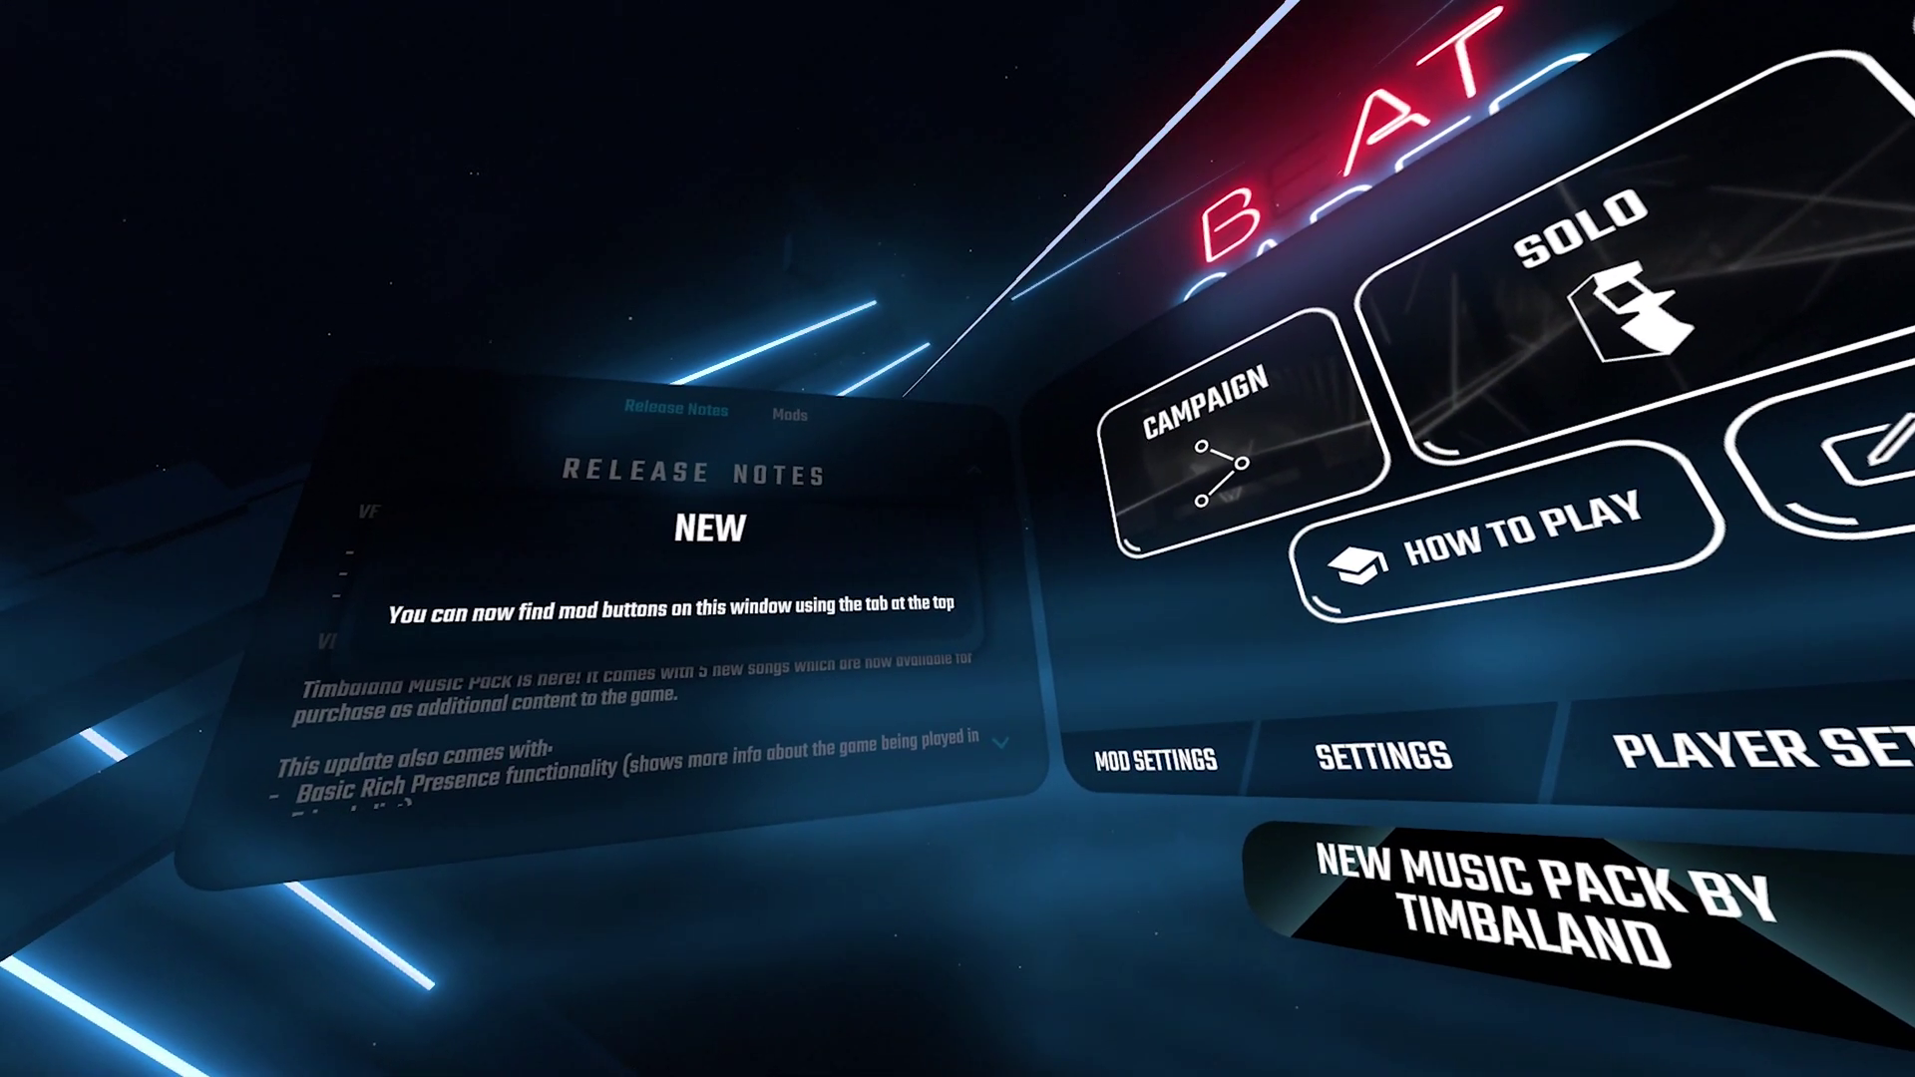
pyautogui.click(785, 412)
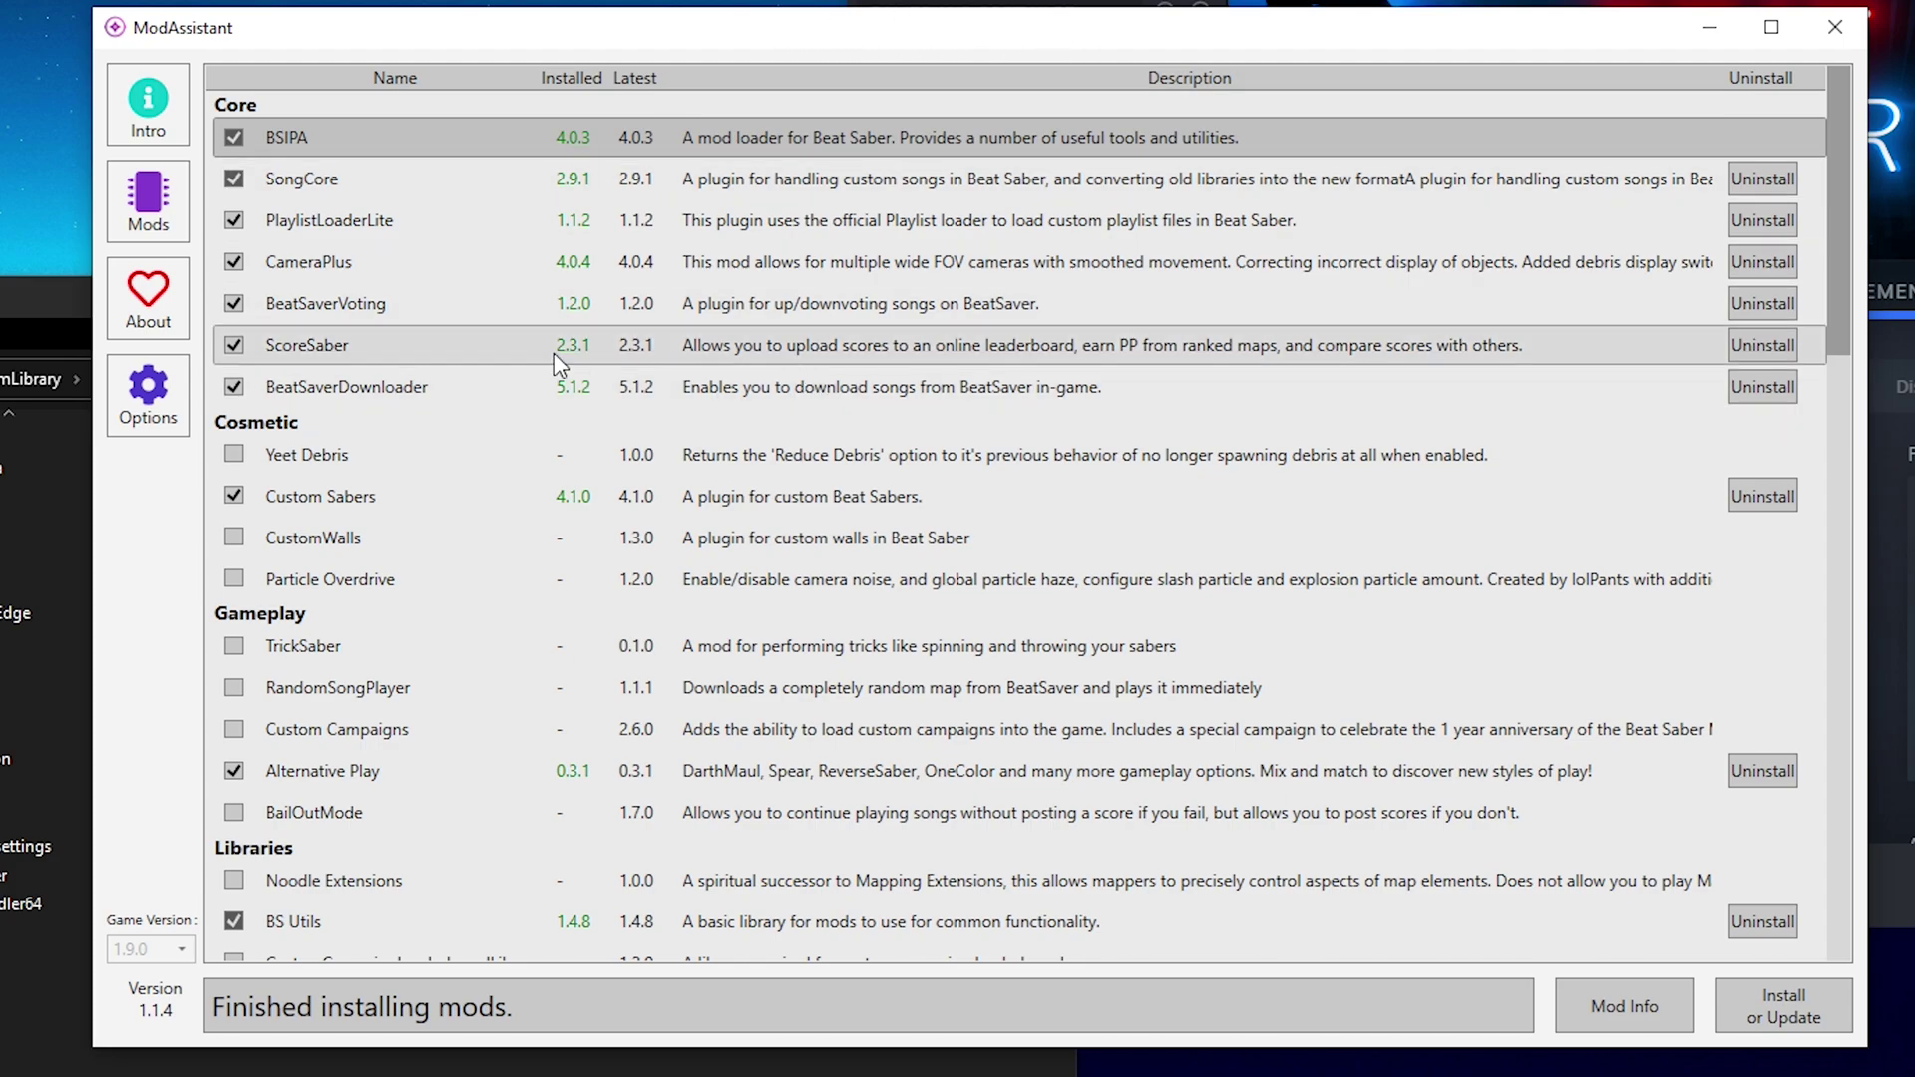
# Rerun Install or Update so Mod Assistant reports "Finished installing mods.".
pyautogui.click(1793, 1007)
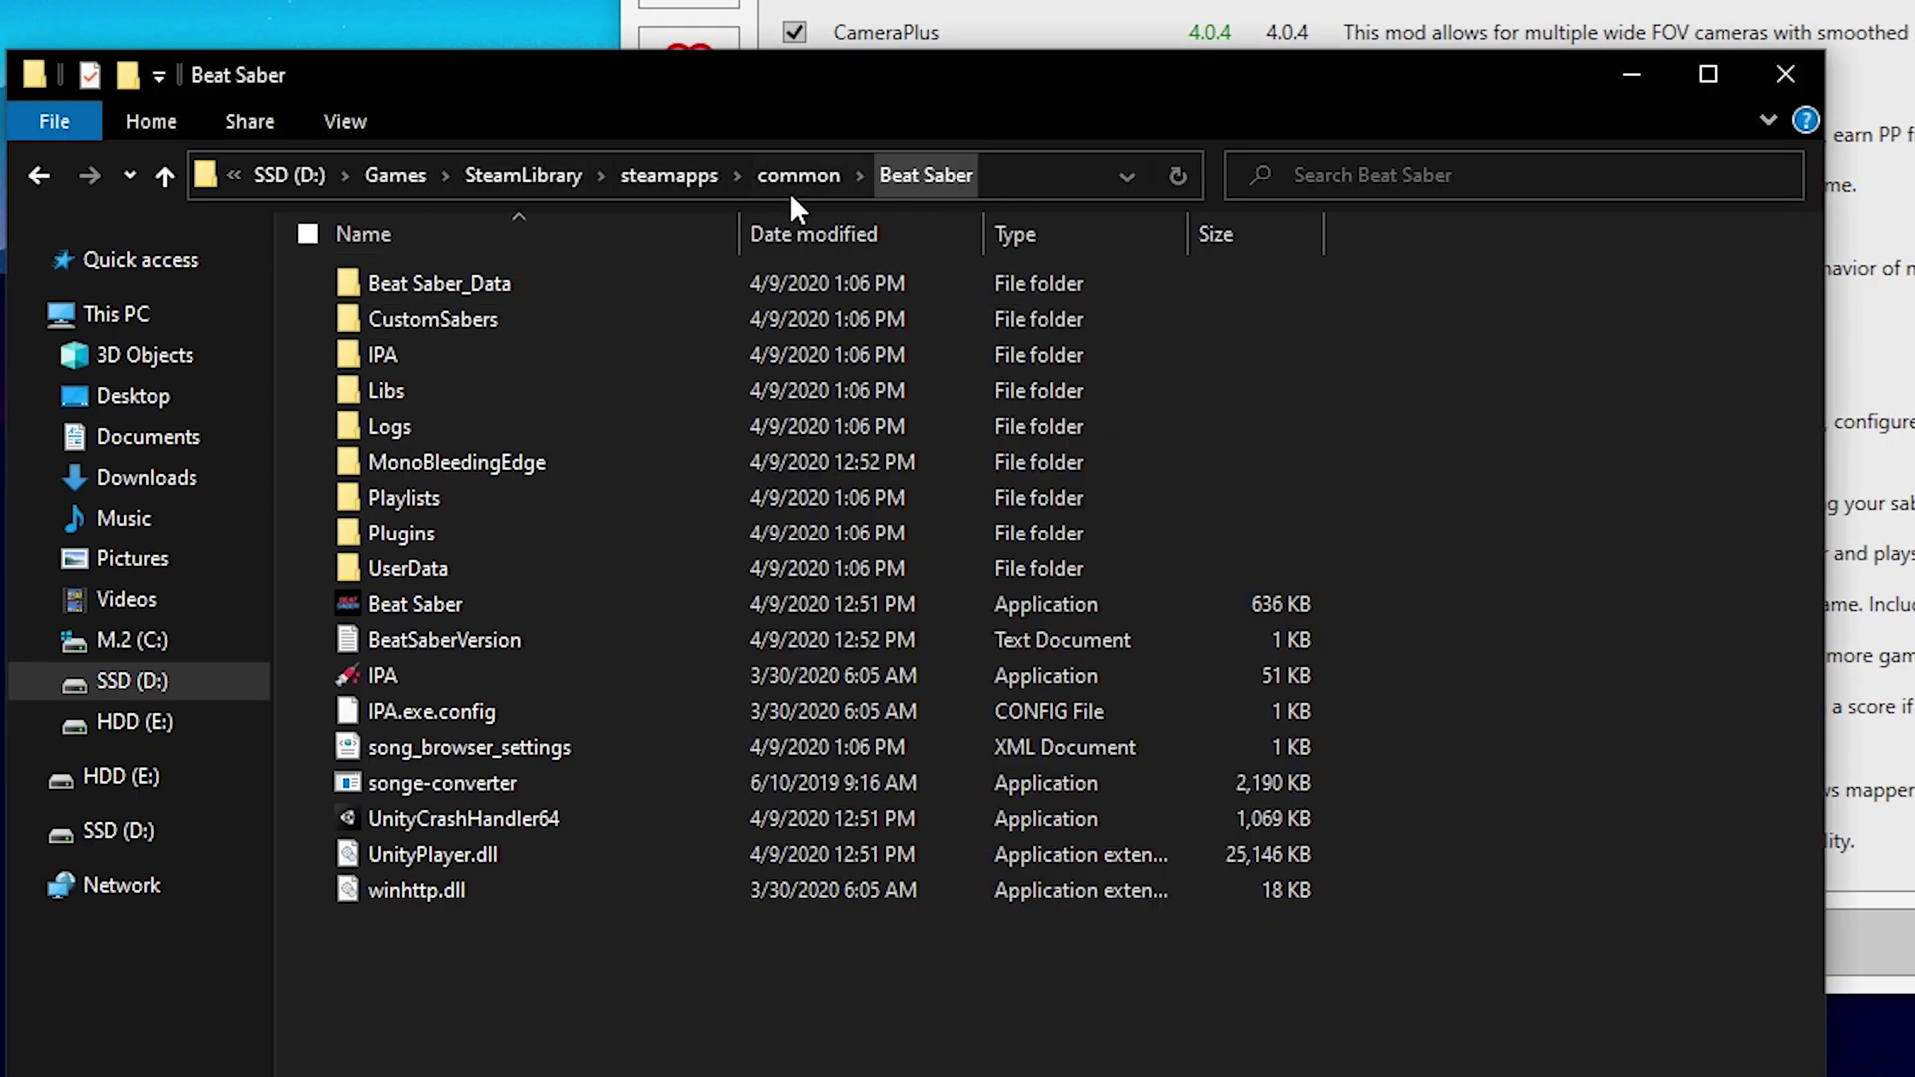
# Patch the game by running IPA.exe from the Beat Saber folder, then relaunch Beat Saber.
pyautogui.click(428, 667)
pyautogui.keyDown('ctrl'); pyautogui.click(427, 666); pyautogui.keyUp('ctrl')
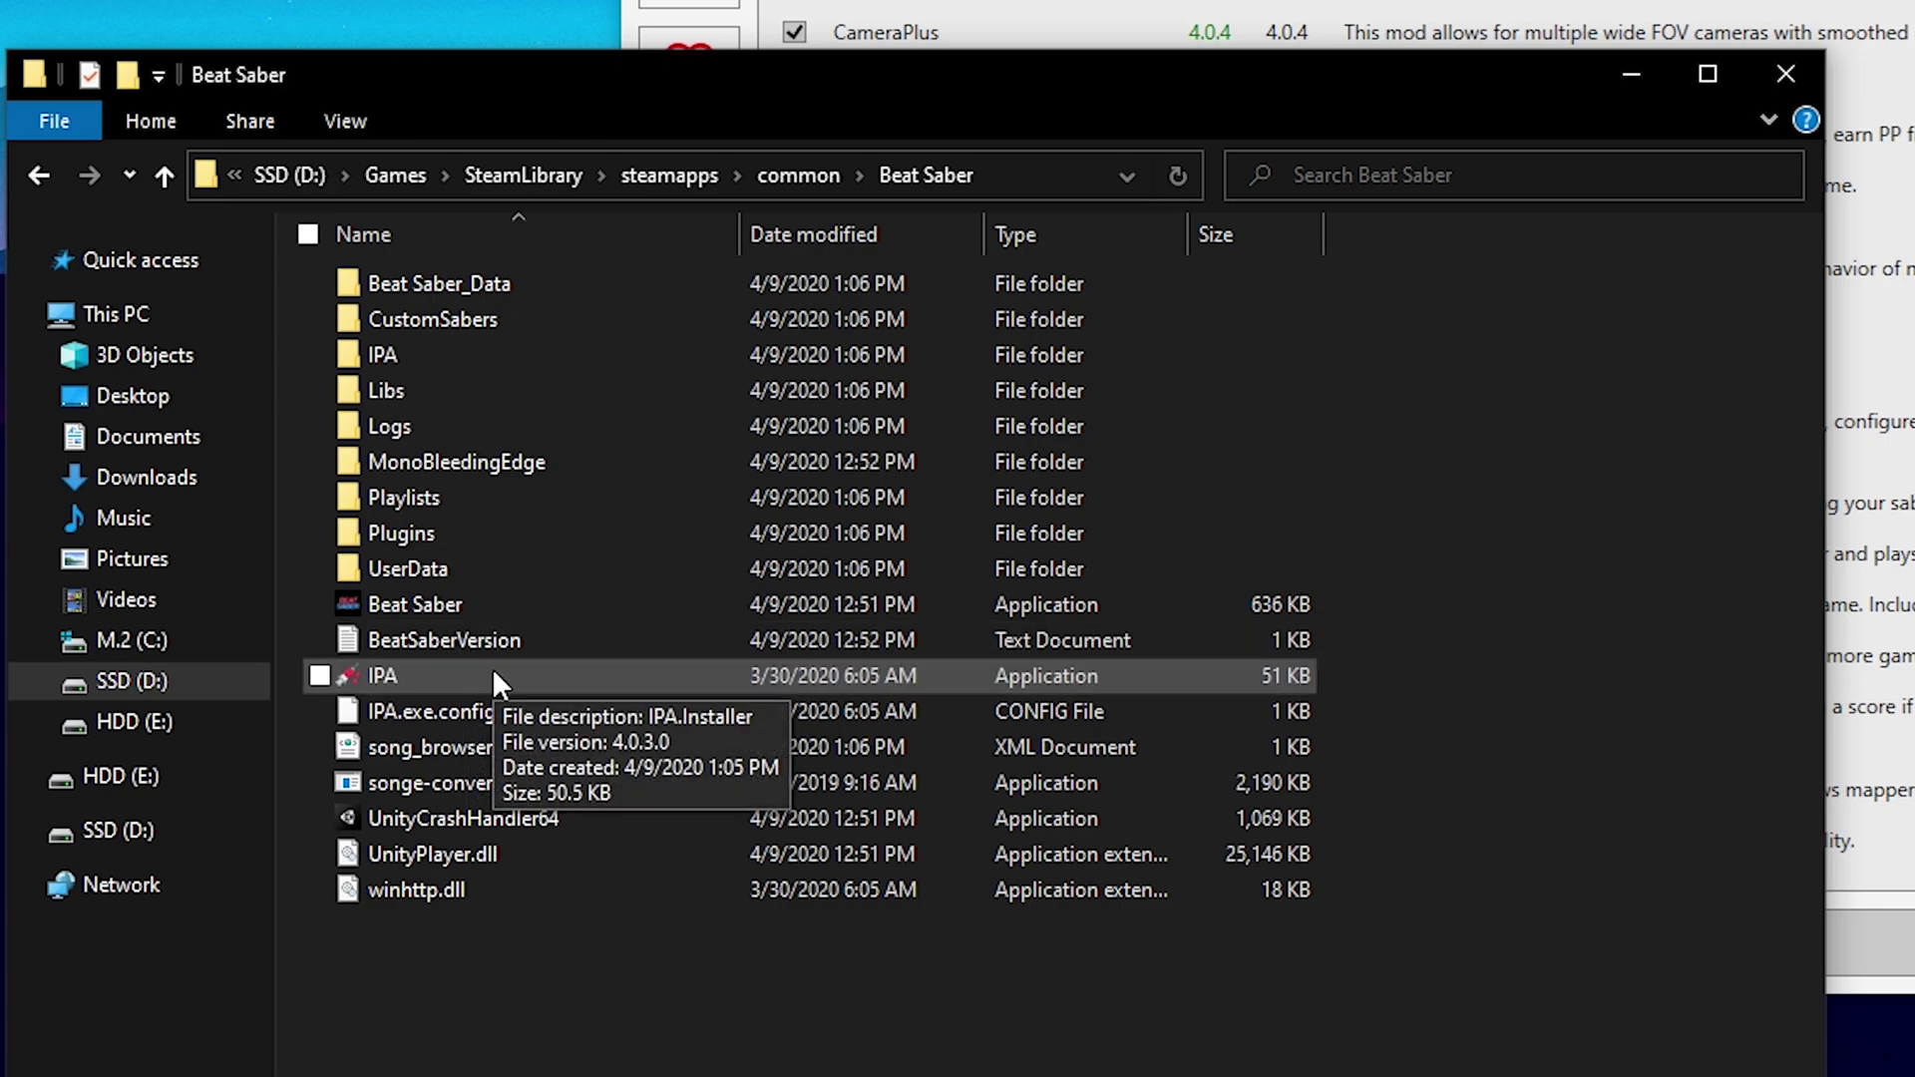
pyautogui.doubleClick(478, 667)
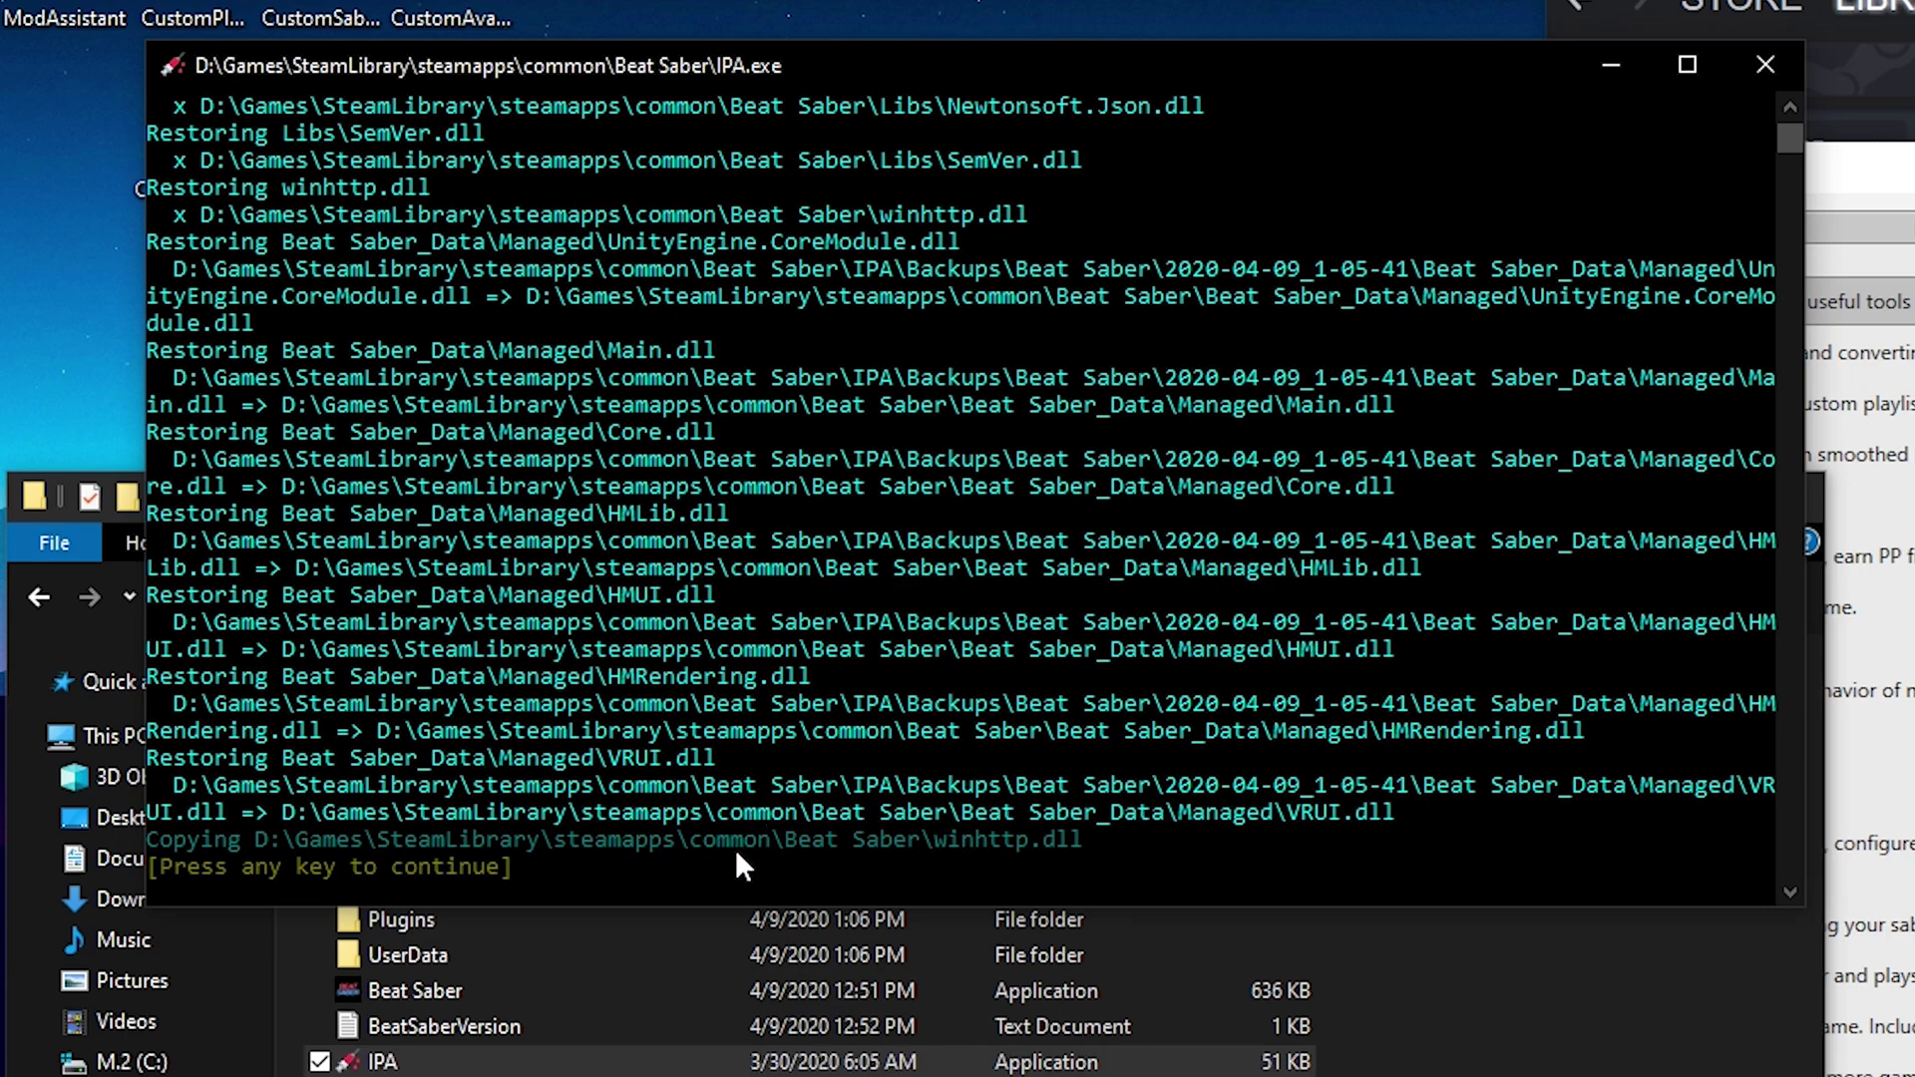
pyautogui.press('Return')
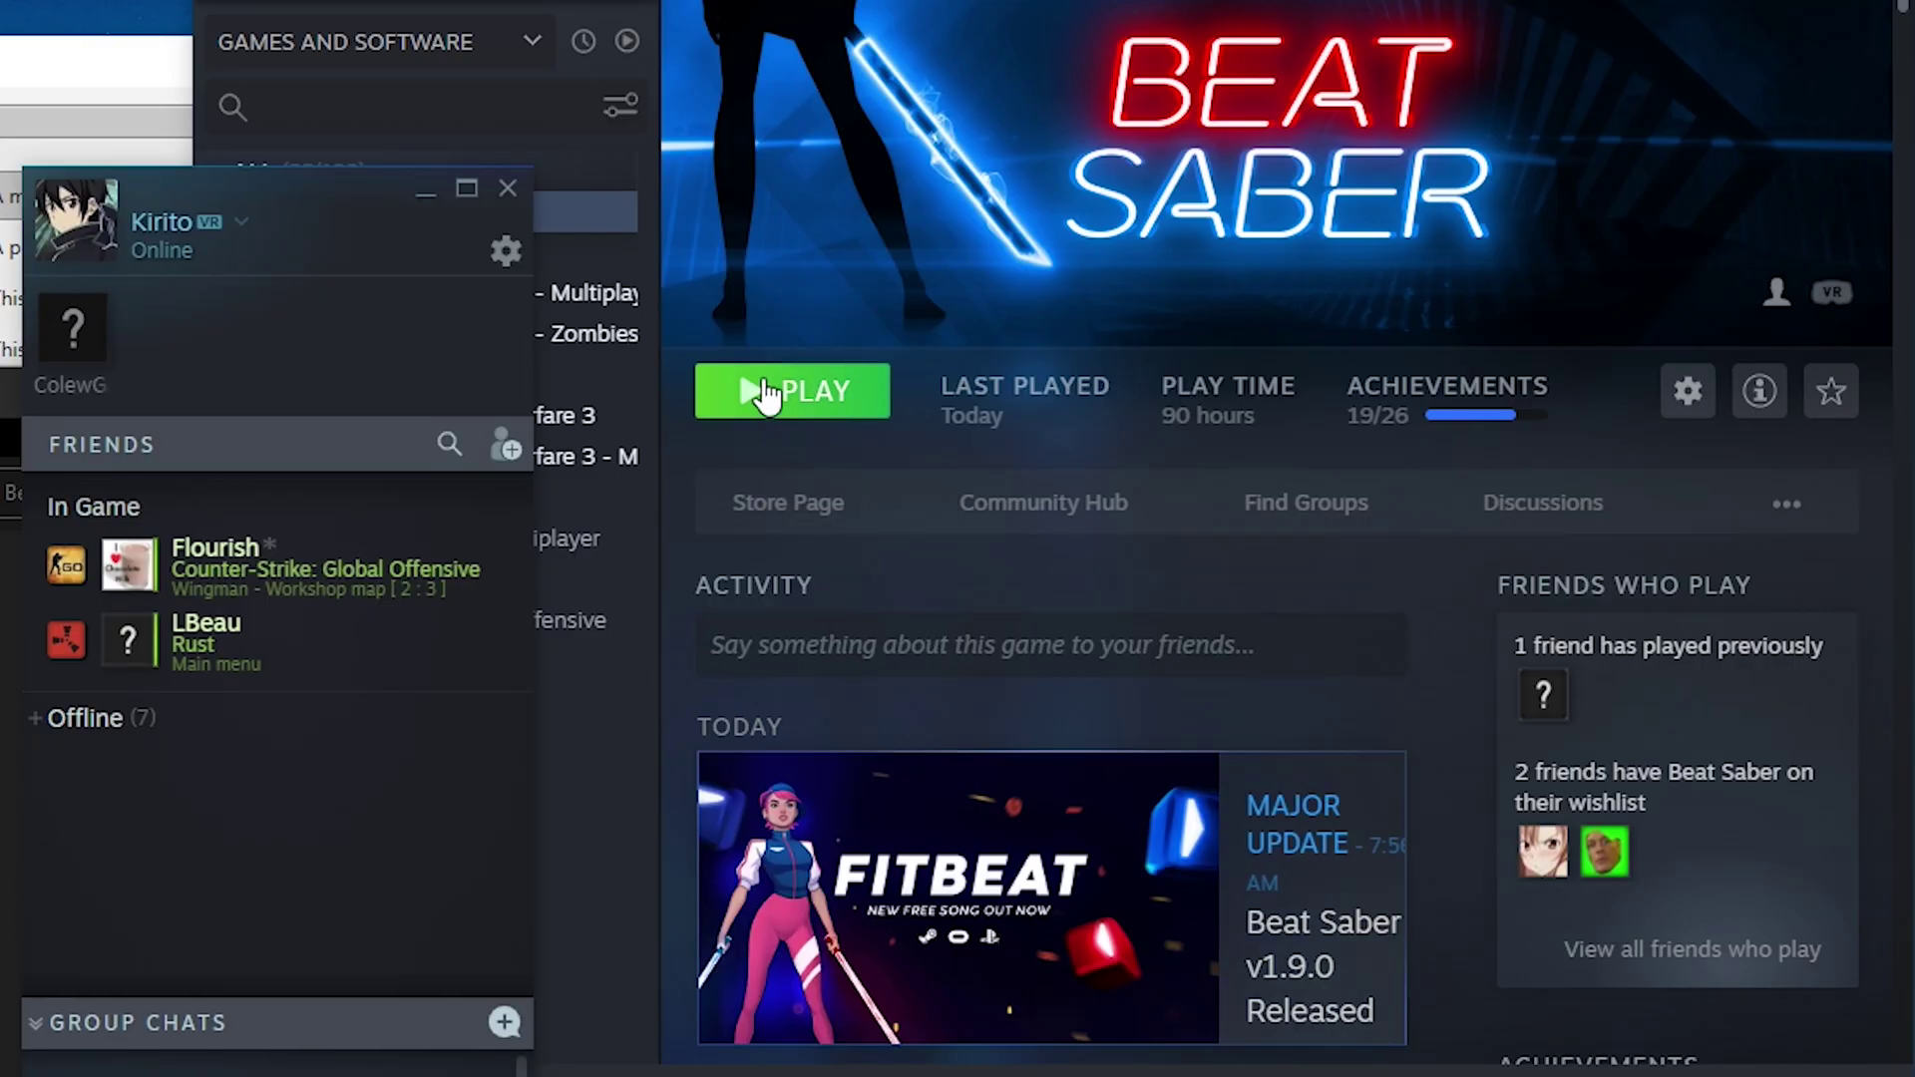
pyautogui.click(766, 394)
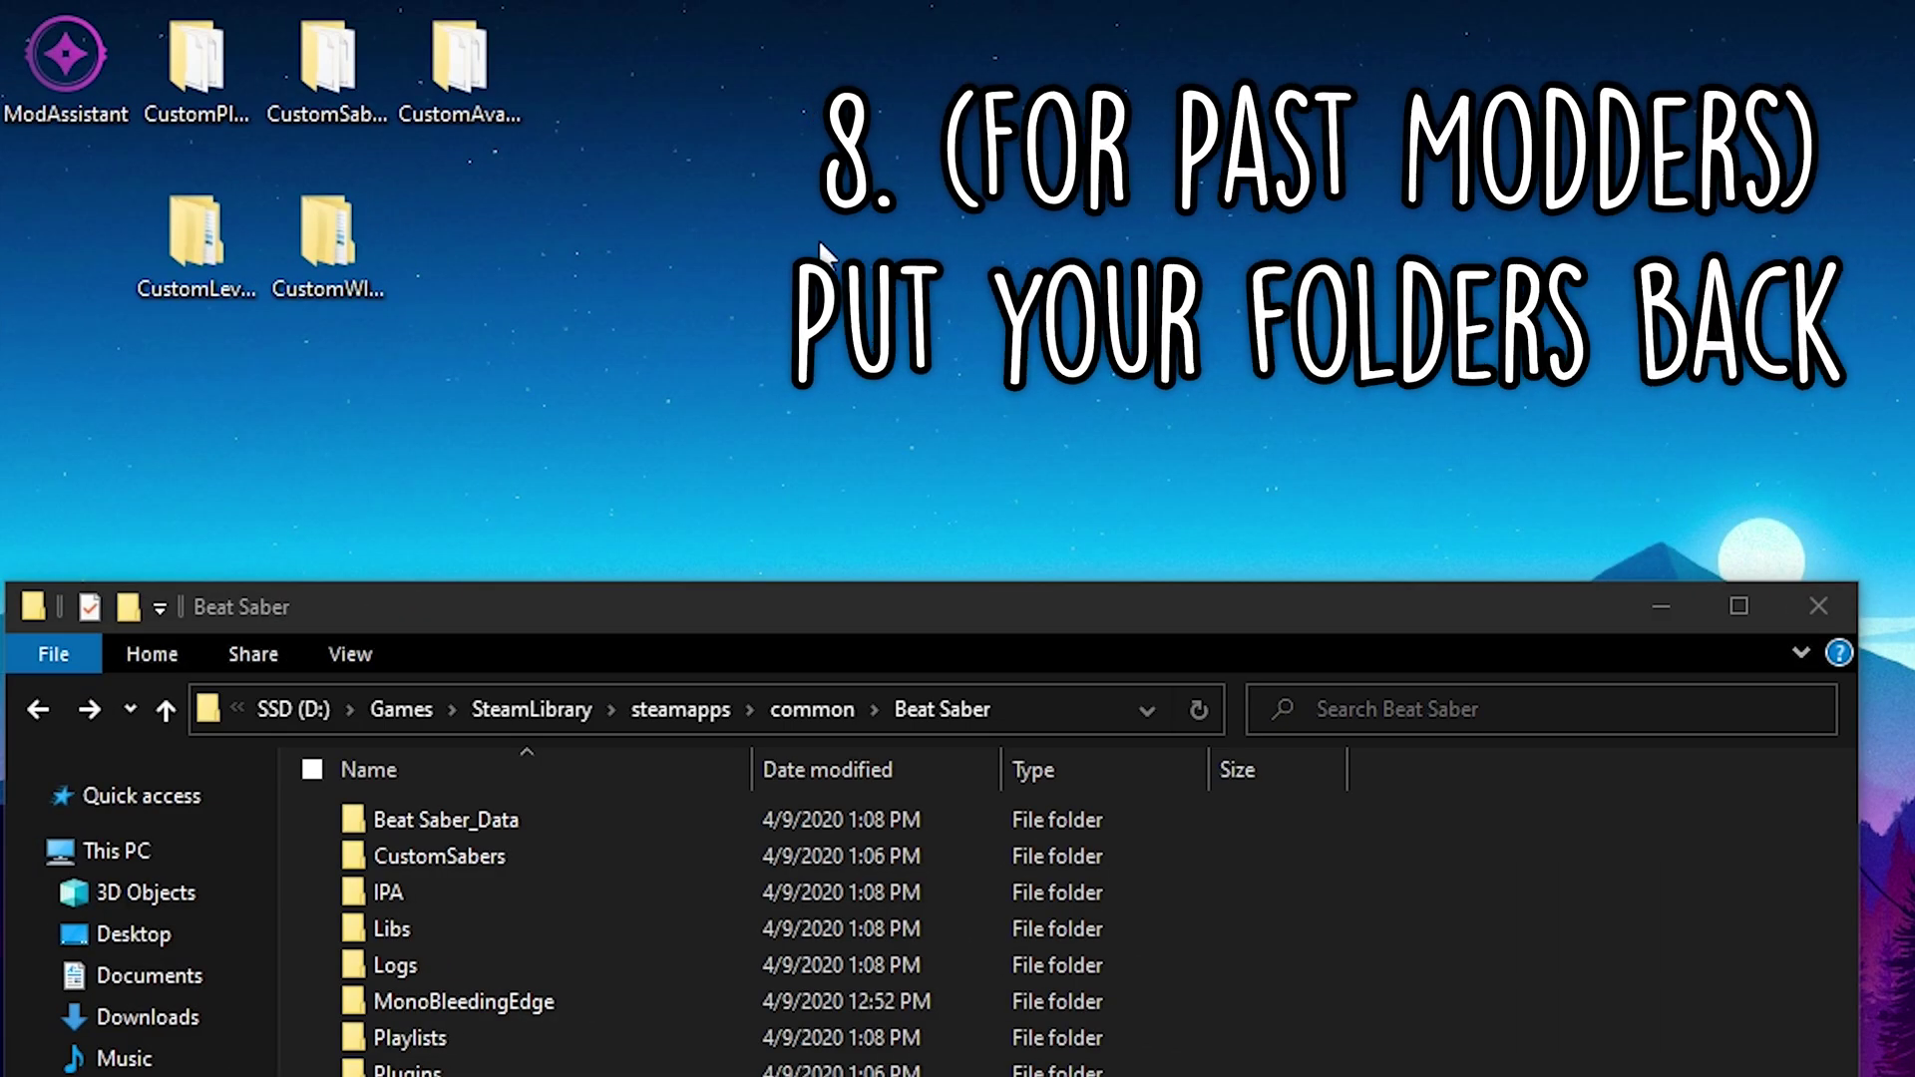
# Open Beat Saber_Data and drag the desktop CustomLevels and CustomWIPLevels folders into it.
pyautogui.moveTo(736, 334); pyautogui.dragTo(155, 6)
pyautogui.click(458, 380)
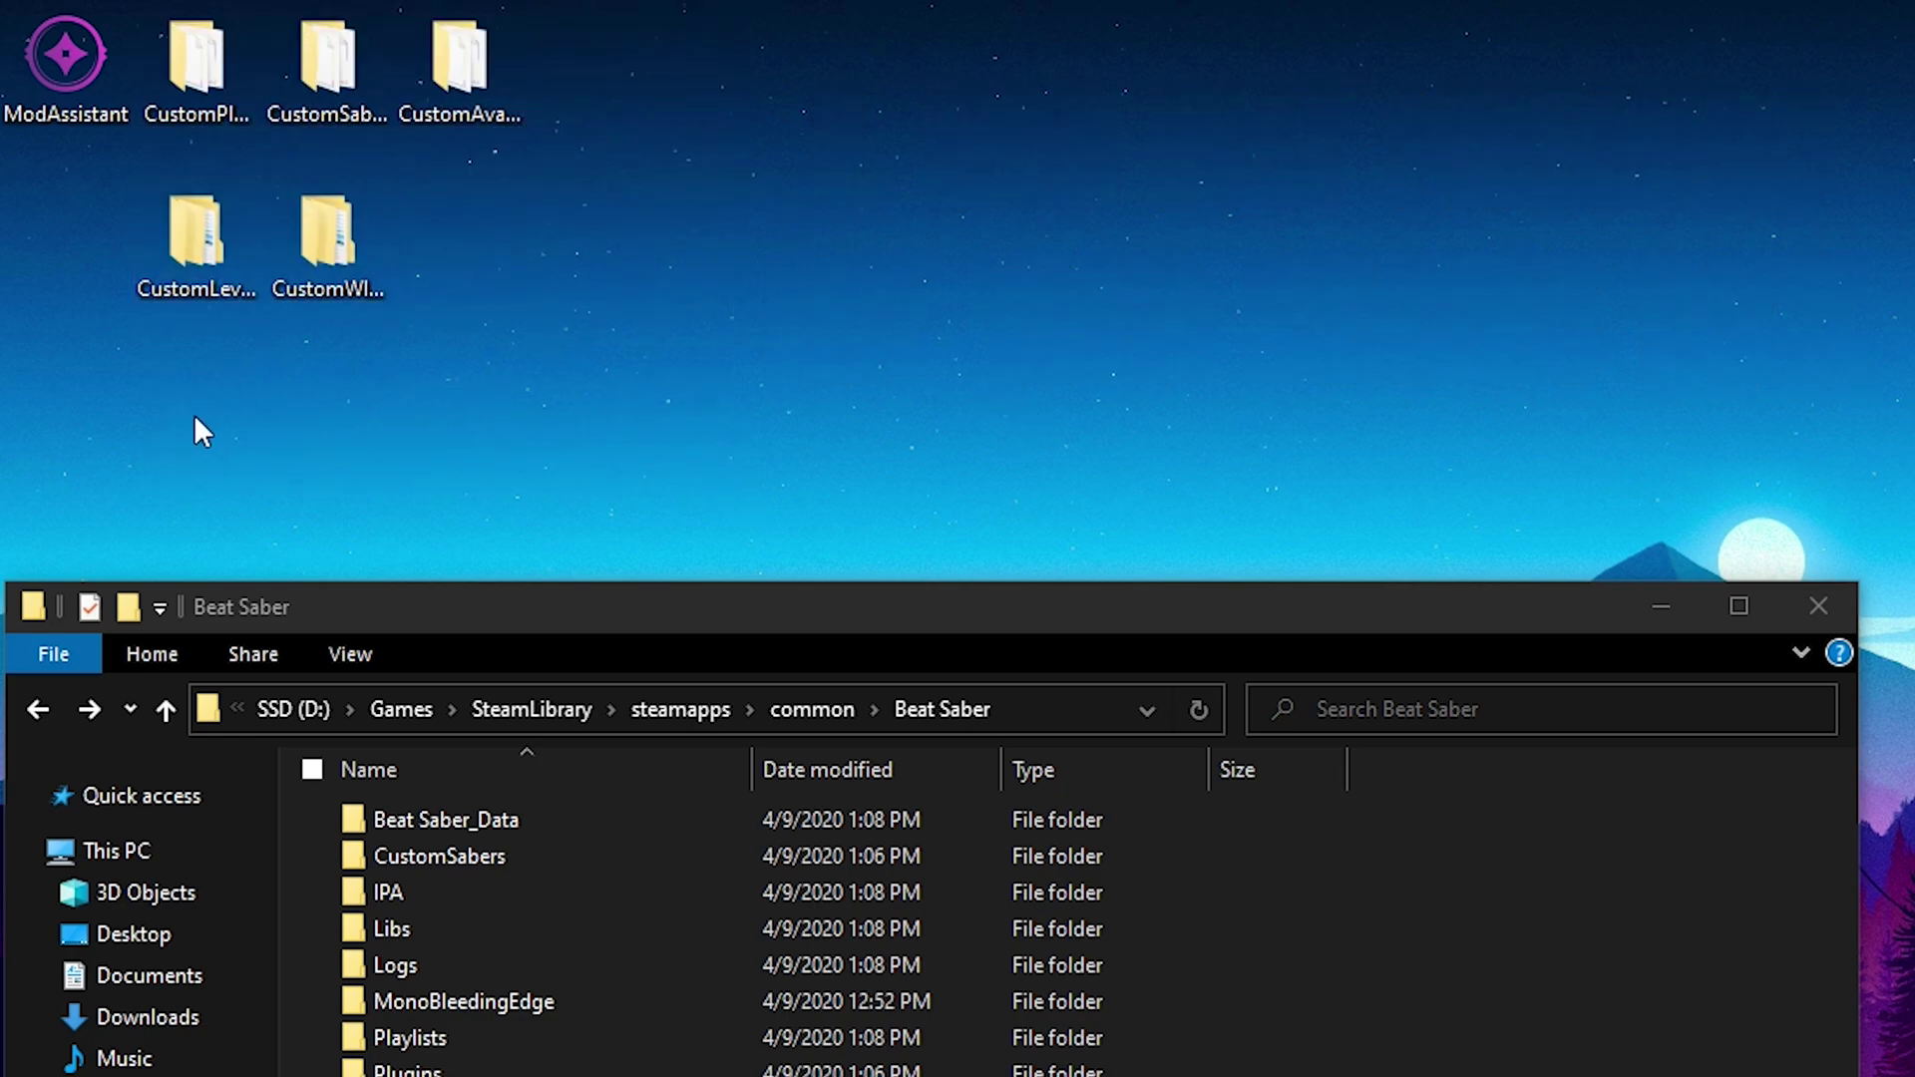
pyautogui.moveTo(194, 68); pyautogui.dragTo(467, 20)
pyautogui.click(618, 379)
pyautogui.doubleClick(407, 818)
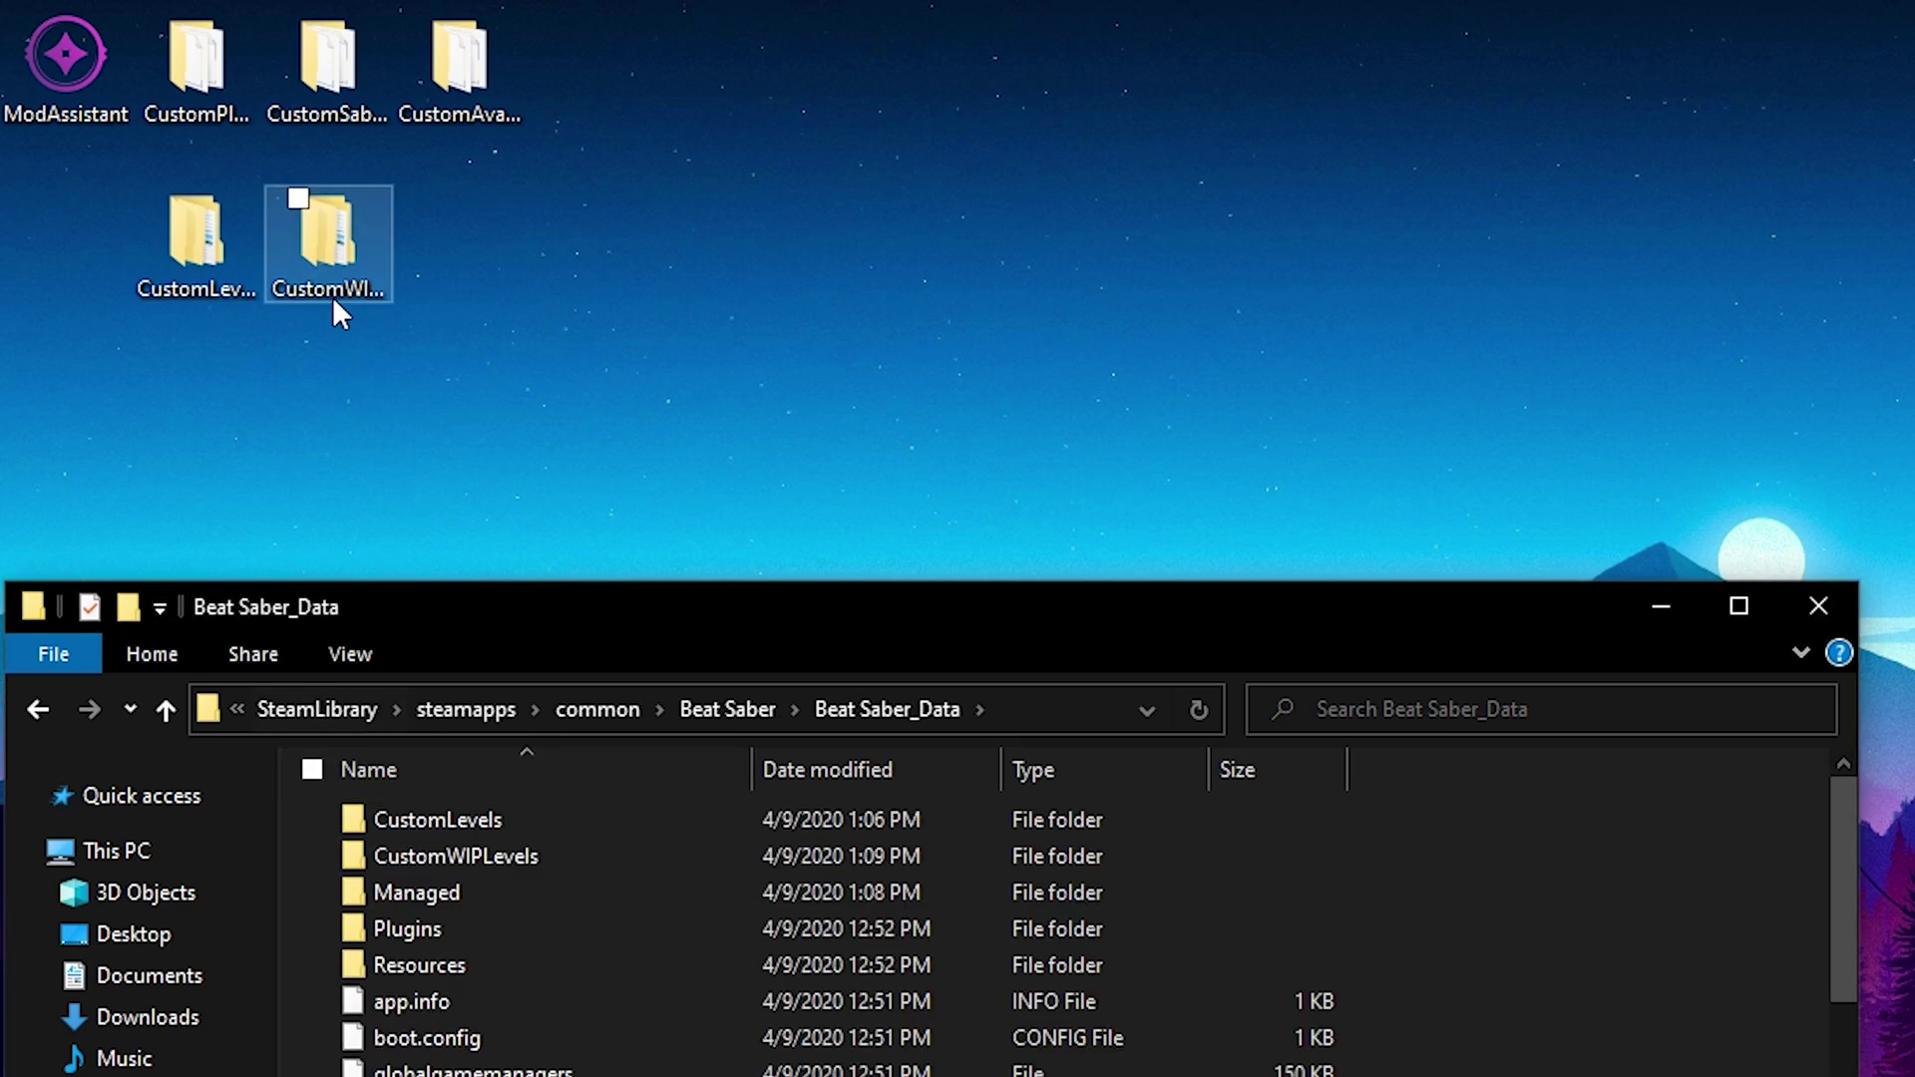
pyautogui.moveTo(587, 505); pyautogui.dragTo(1659, 906)
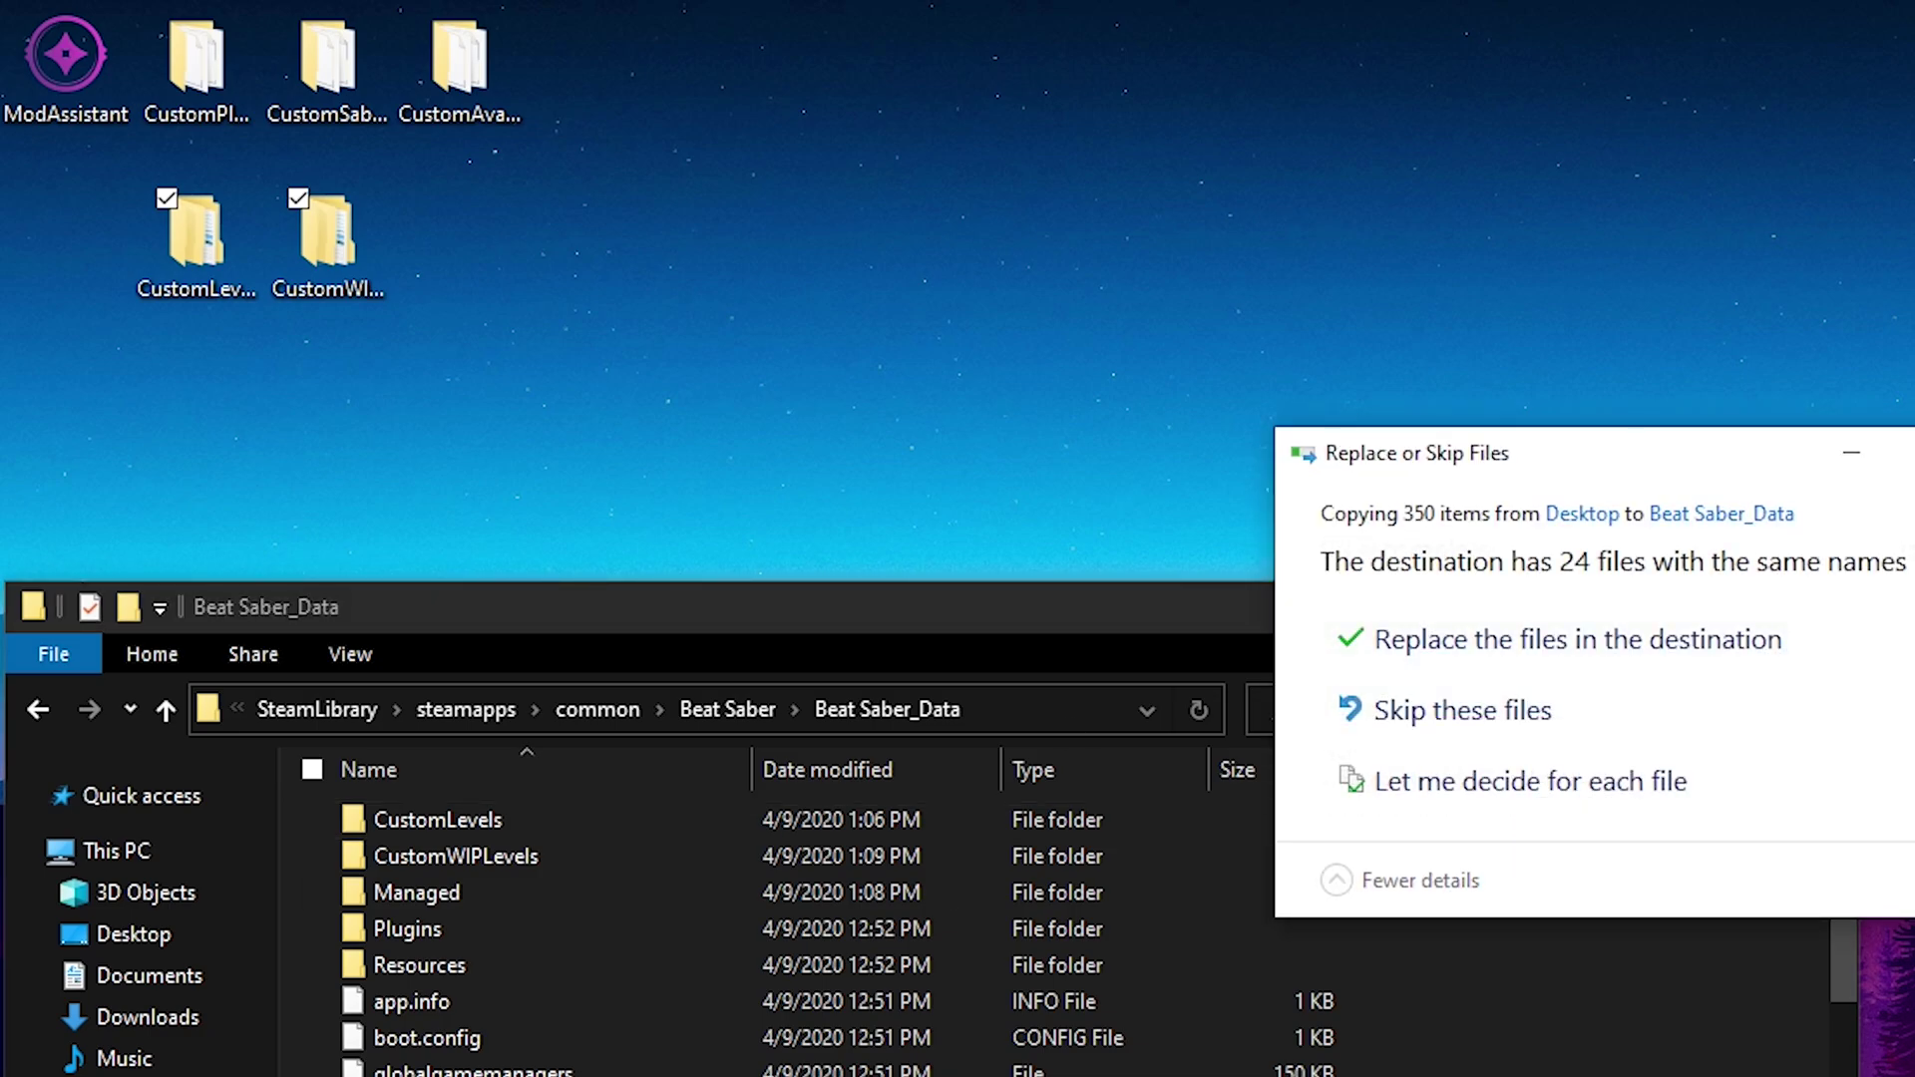